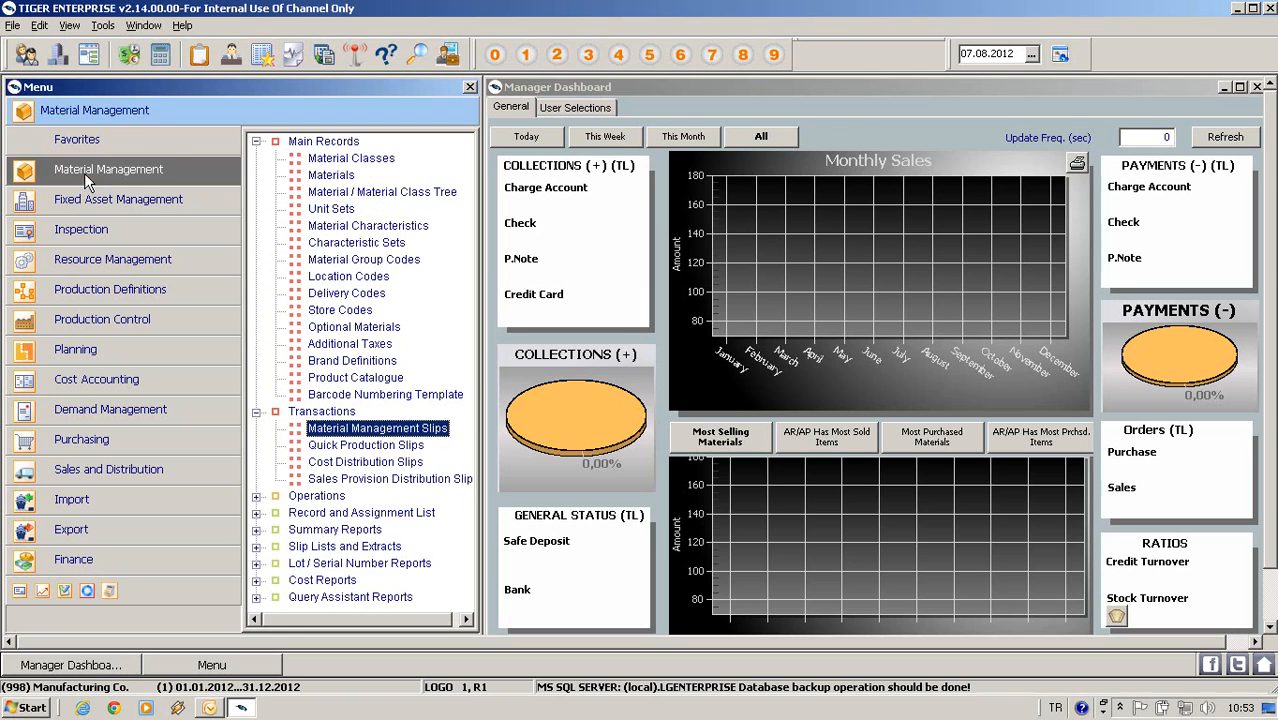
Examine the PANT, JEANS and DRESS records in the Materials list of Material Management, and close the list
click(338, 177)
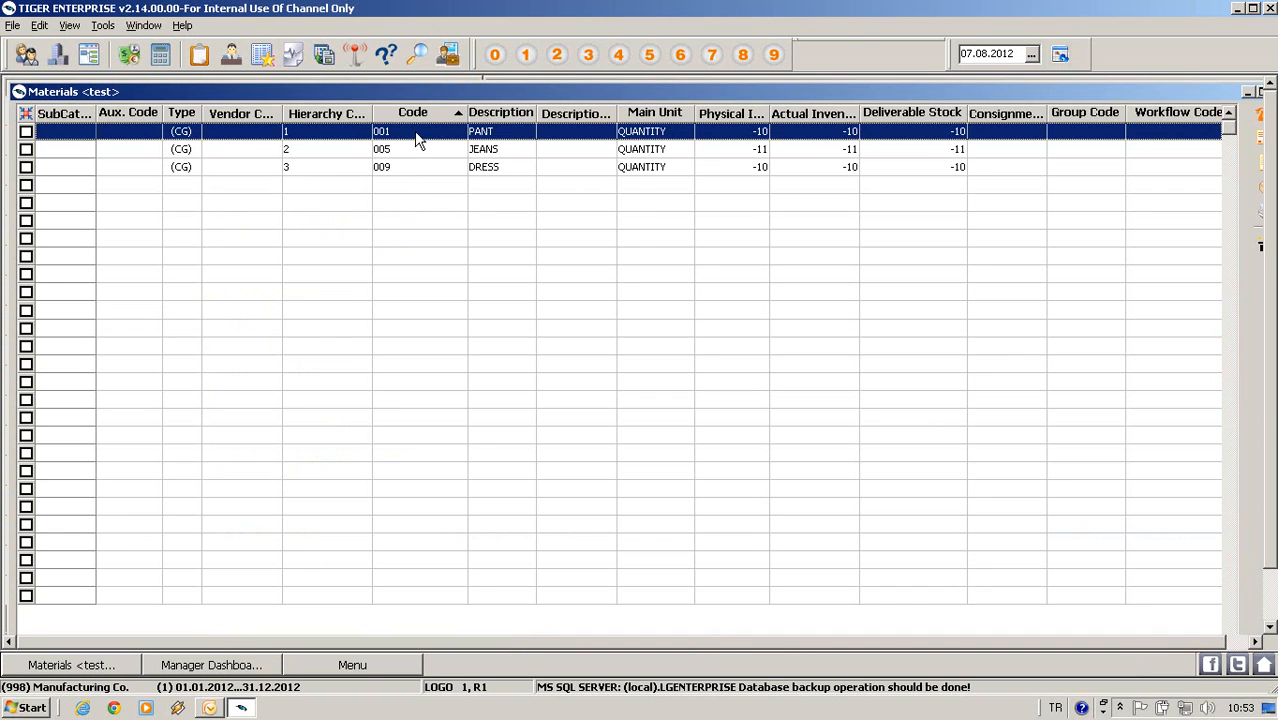
key(Down)
key(Down)
key(Up)
key(Up)
key(Down)
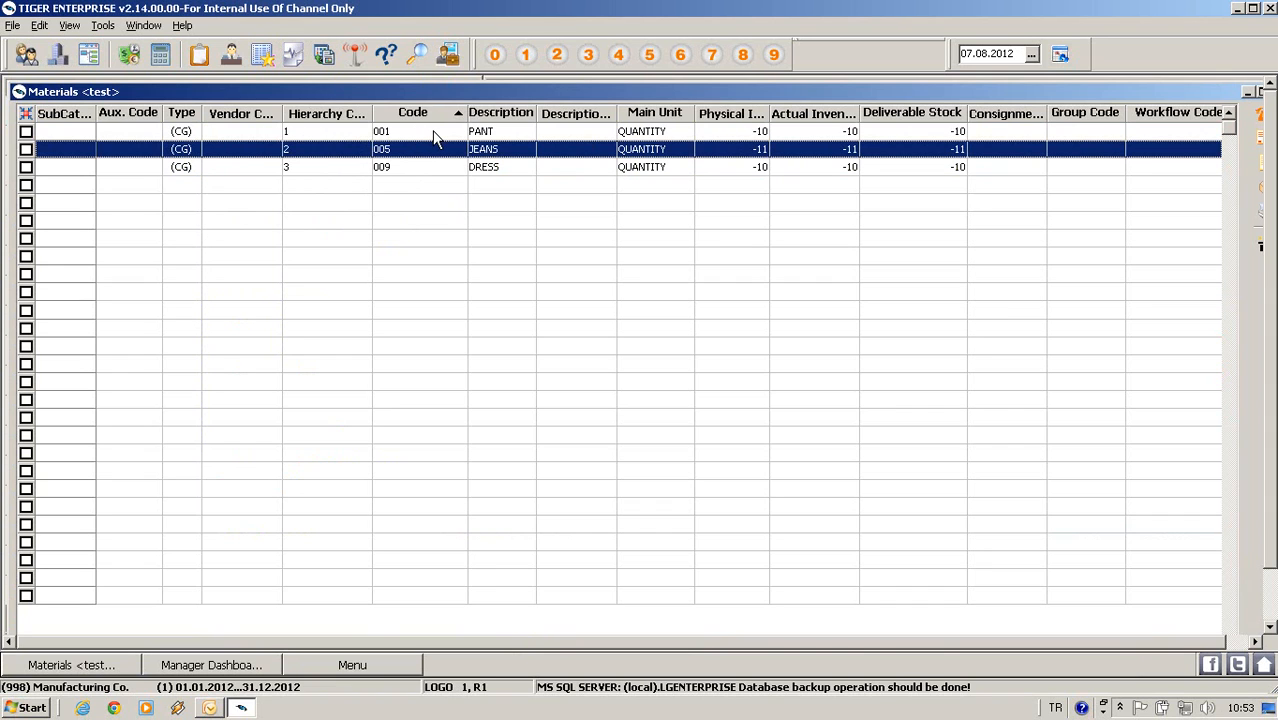
click(18, 92)
Review the customer and vendor records under Finance's Accounts Receivable/Payable, and close the list
click(37, 172)
click(77, 557)
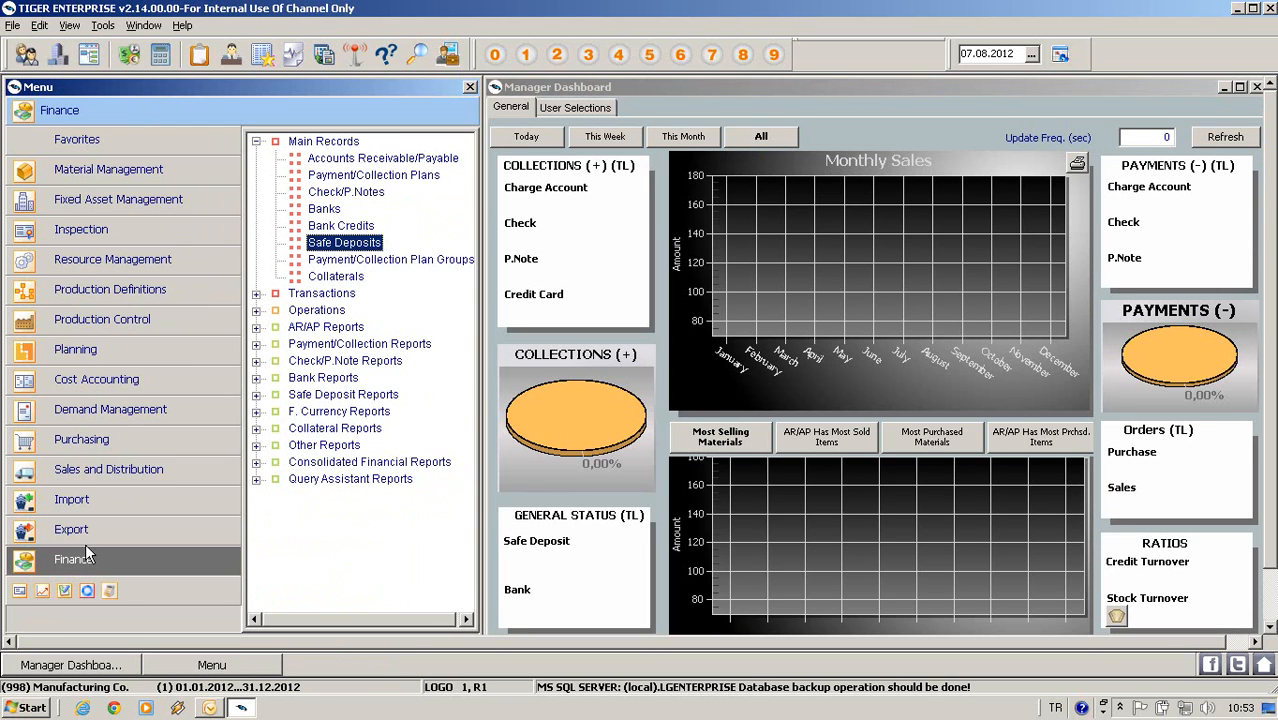
double_click(340, 160)
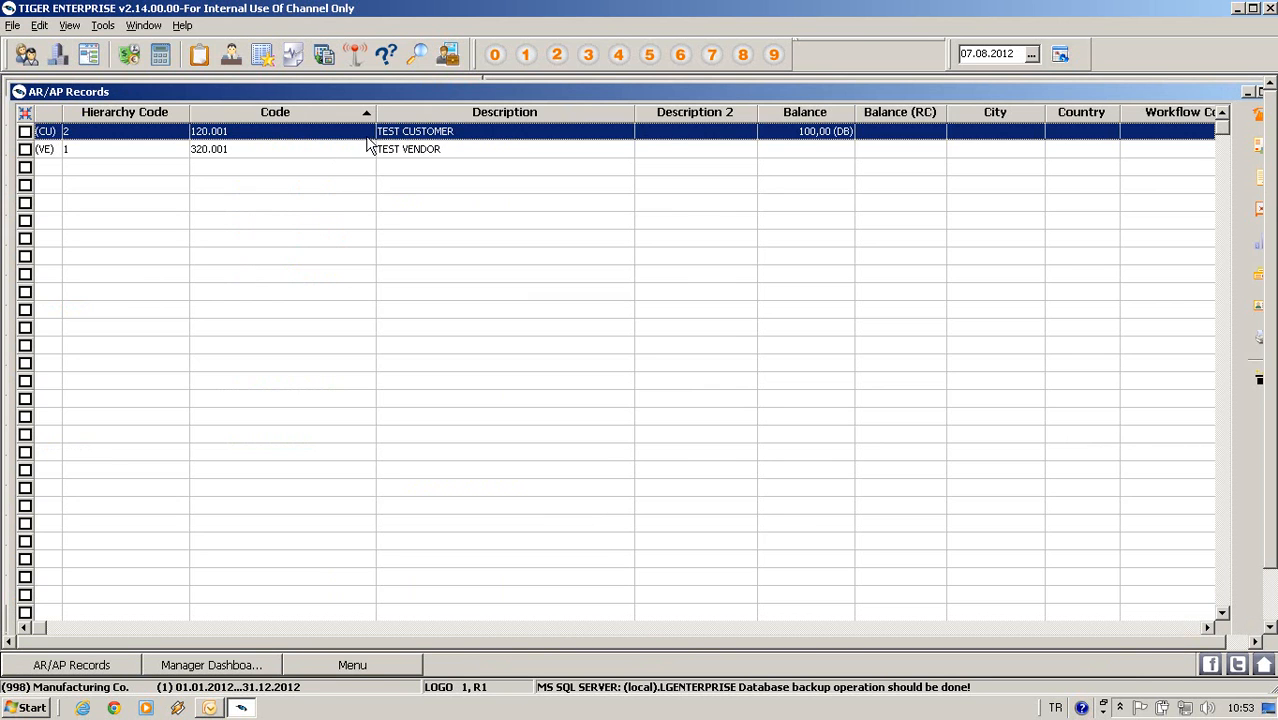
click(366, 155)
click(361, 133)
click(362, 149)
click(355, 133)
click(359, 152)
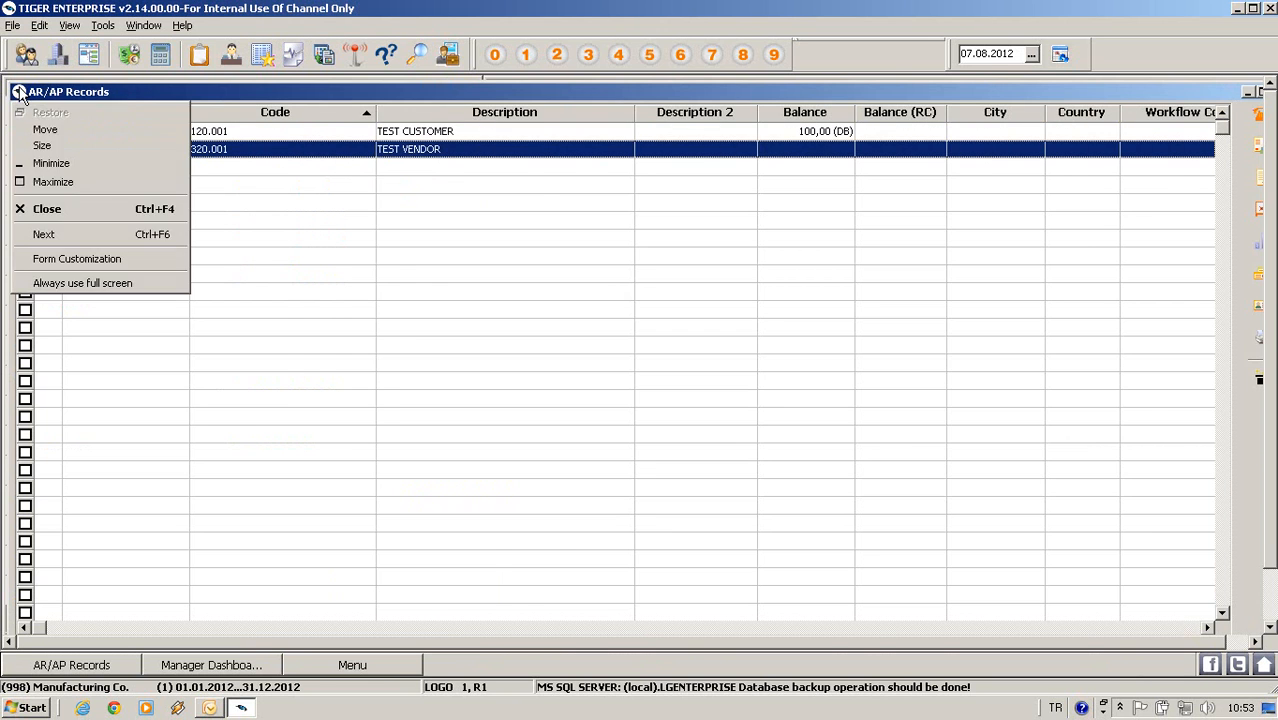
double_click(19, 91)
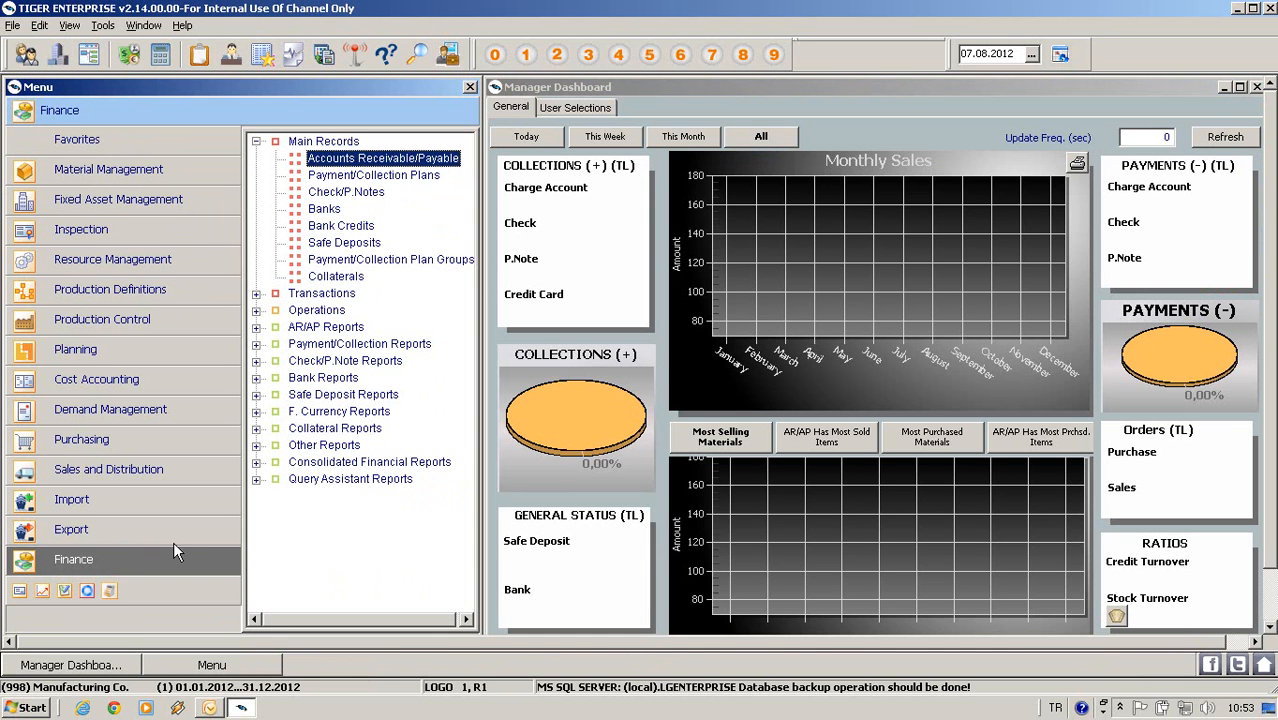
Check the accounts defined for TEST BANK, including its credit card account, and close the bank windows
click(330, 210)
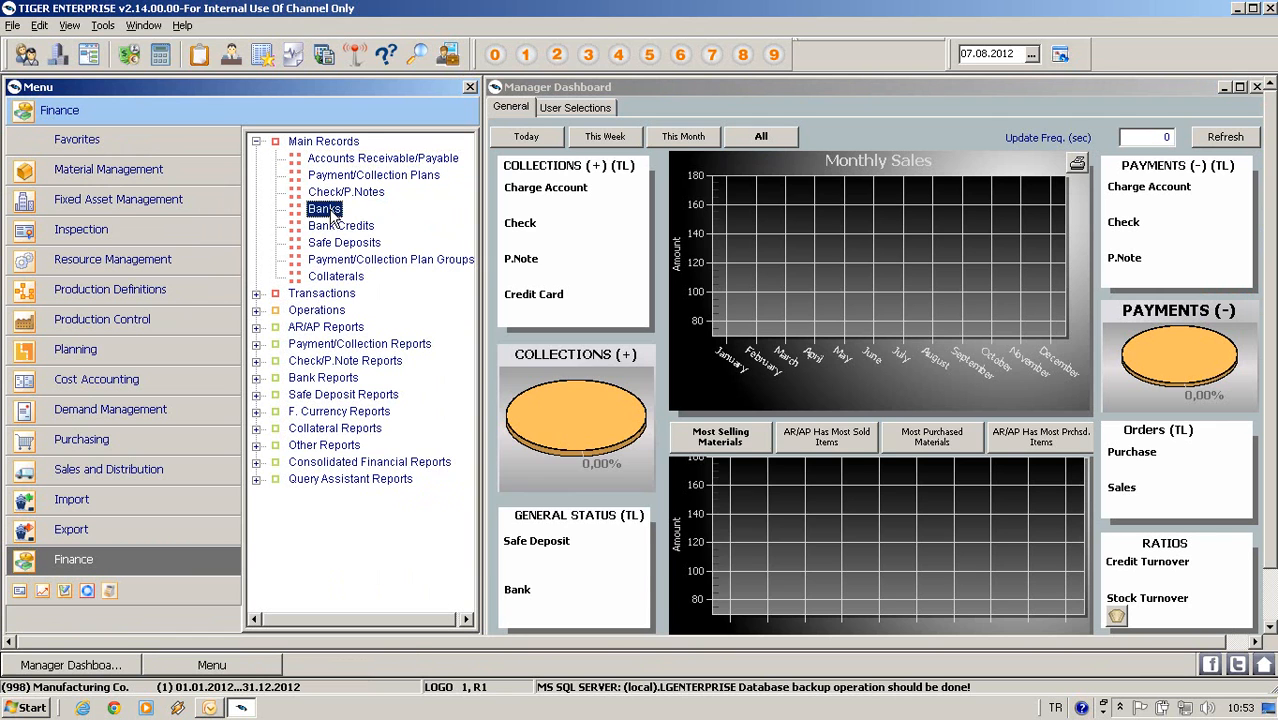
double_click(330, 210)
right_click(503, 262)
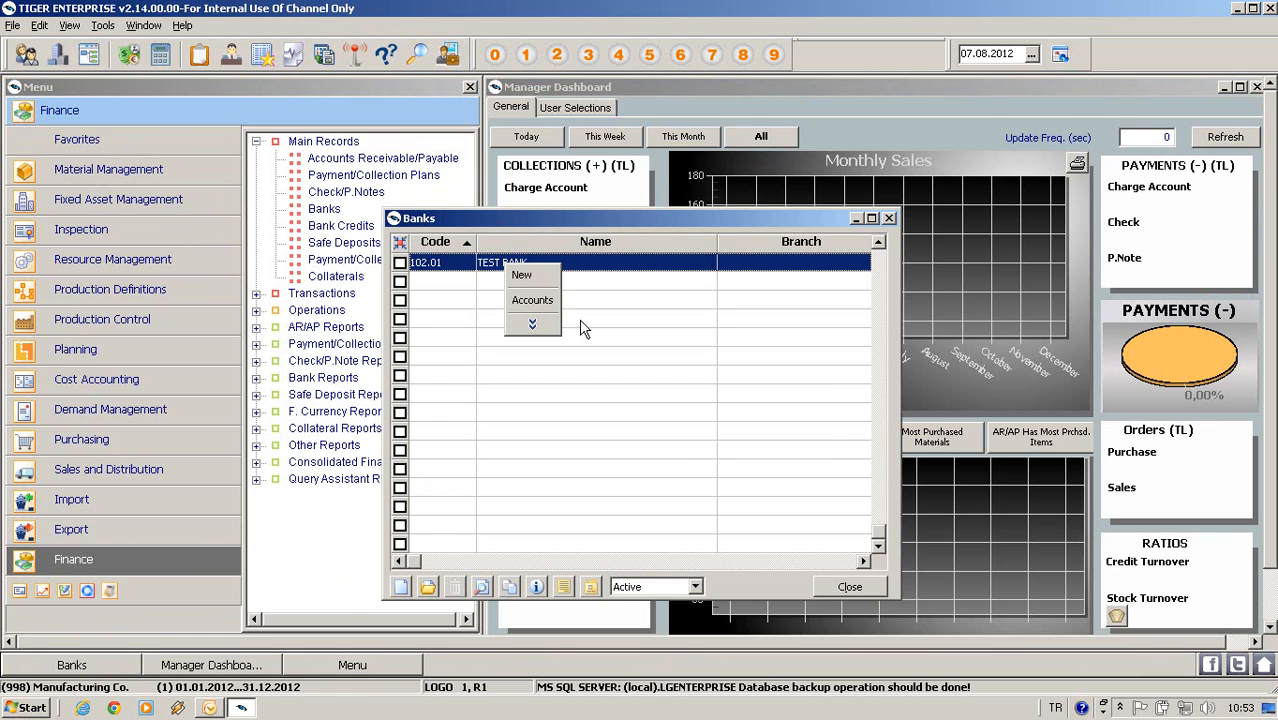
click(533, 299)
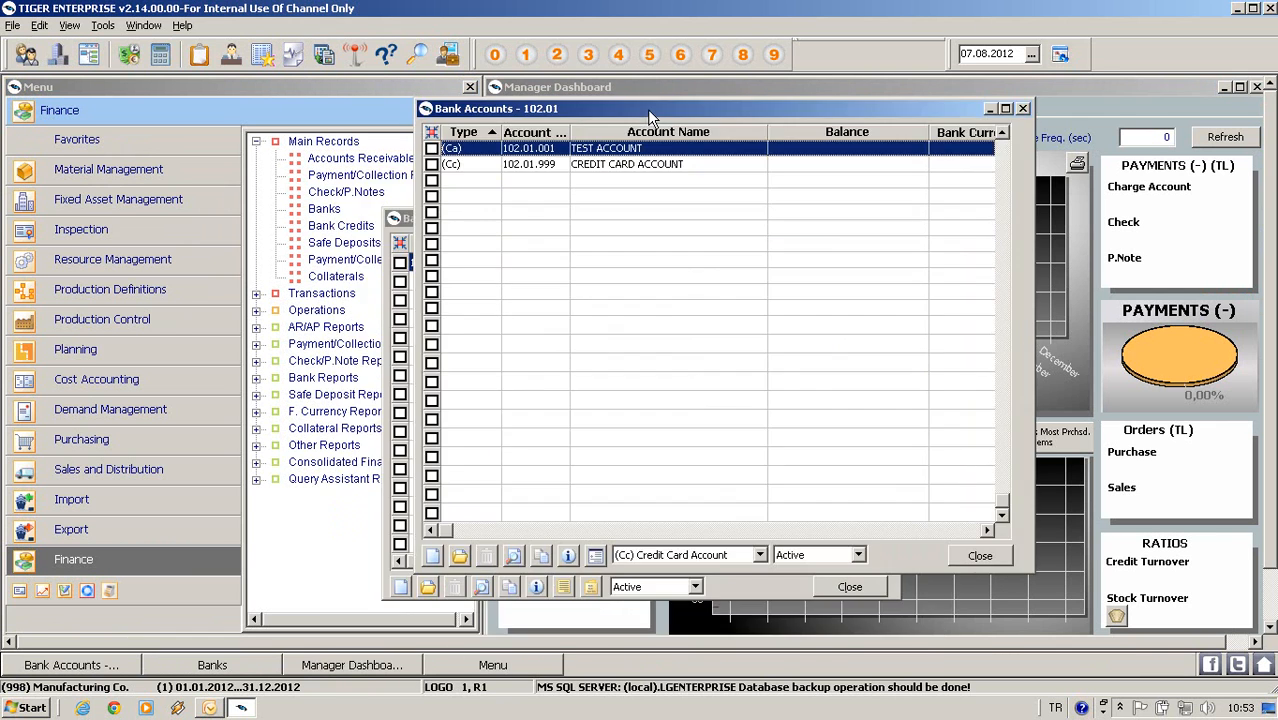
click(634, 164)
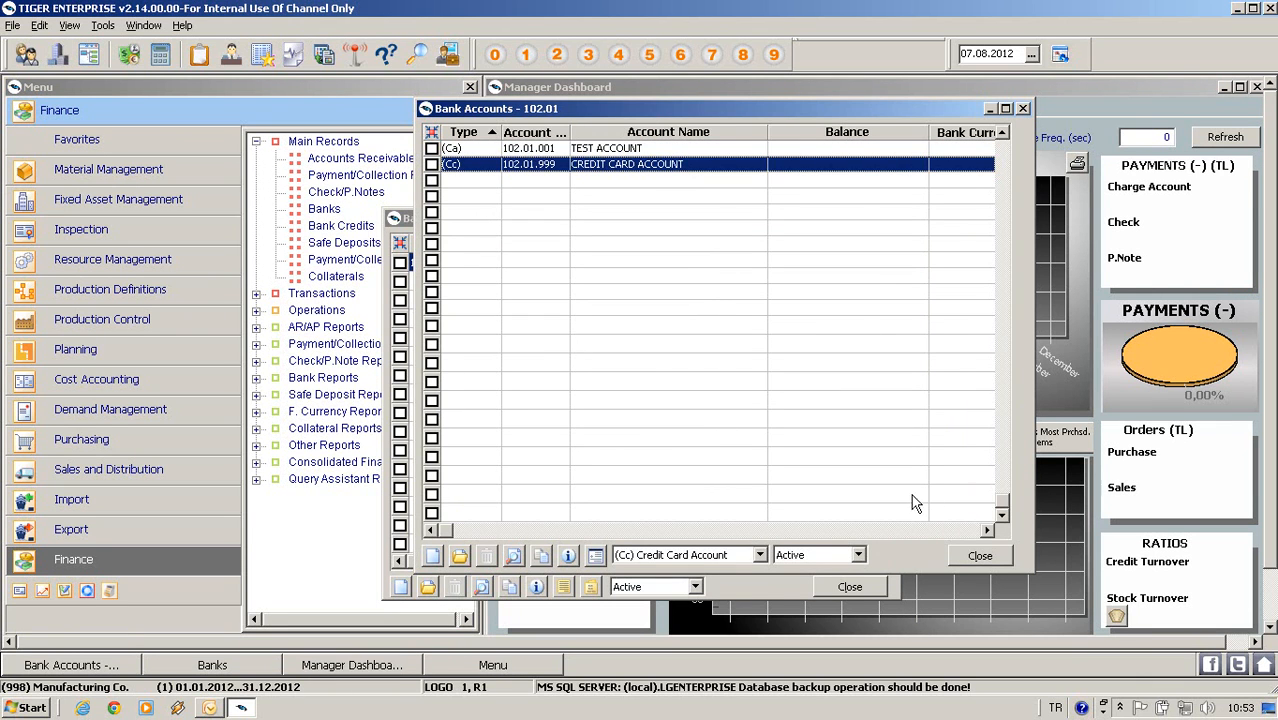
click(980, 556)
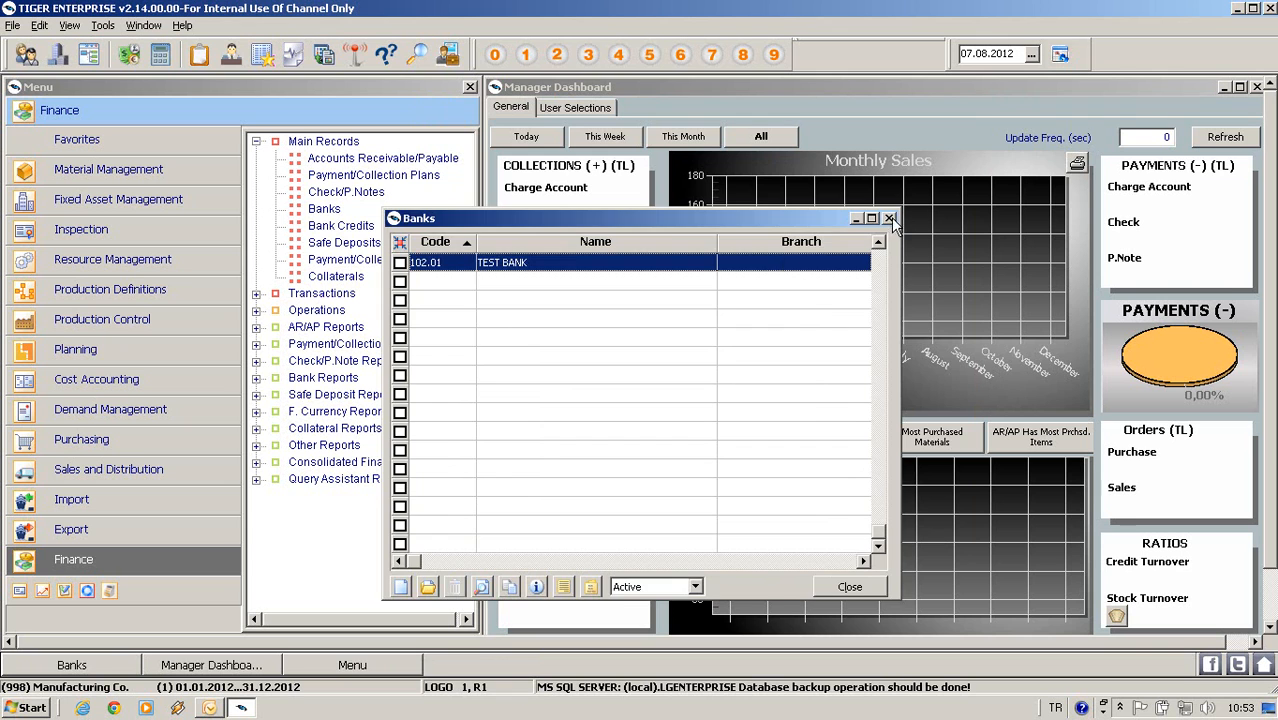
click(889, 218)
Inspect the code and name of the TEST SAFE DEPOSIT record, and close the Safe Deposits list
click(338, 243)
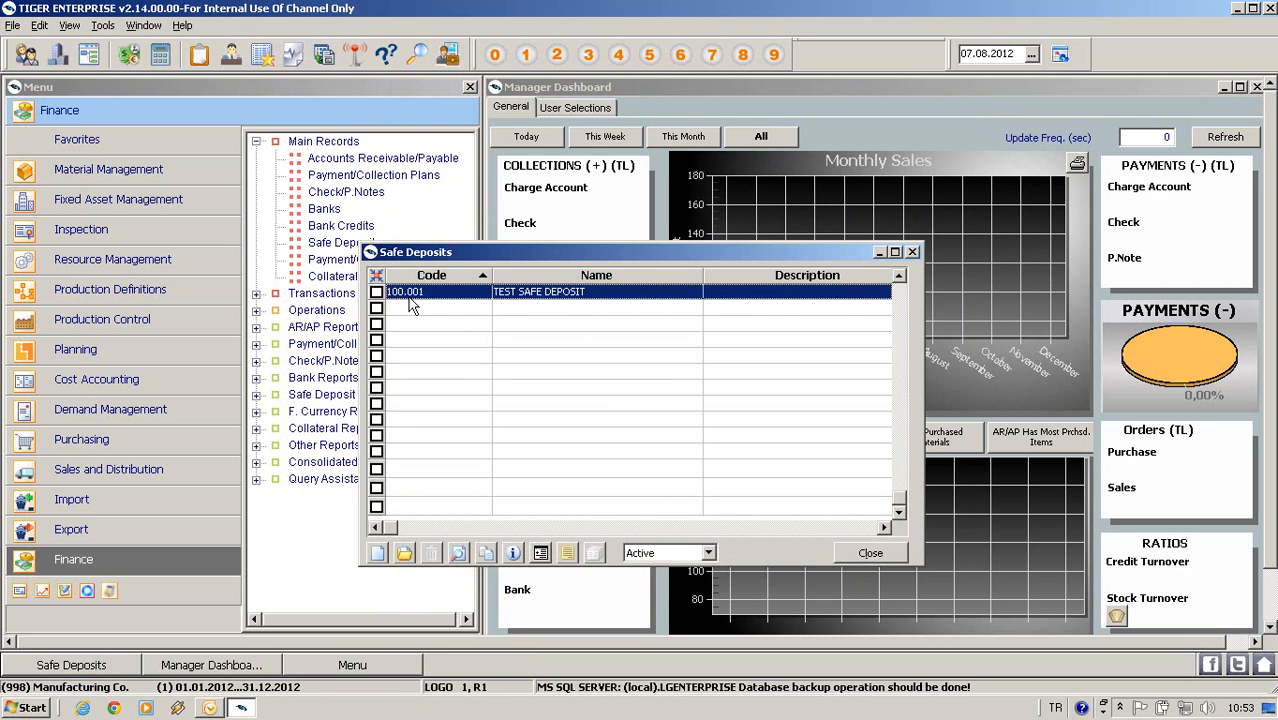
double_click(552, 294)
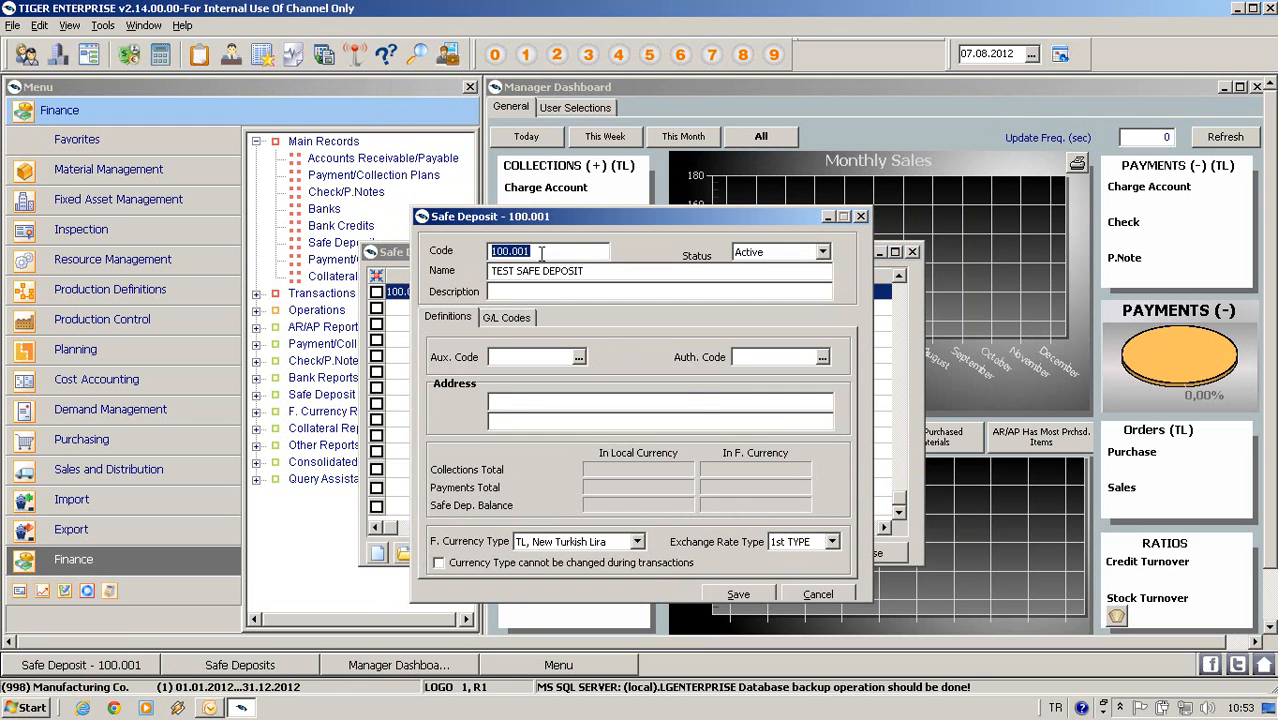
click(584, 270)
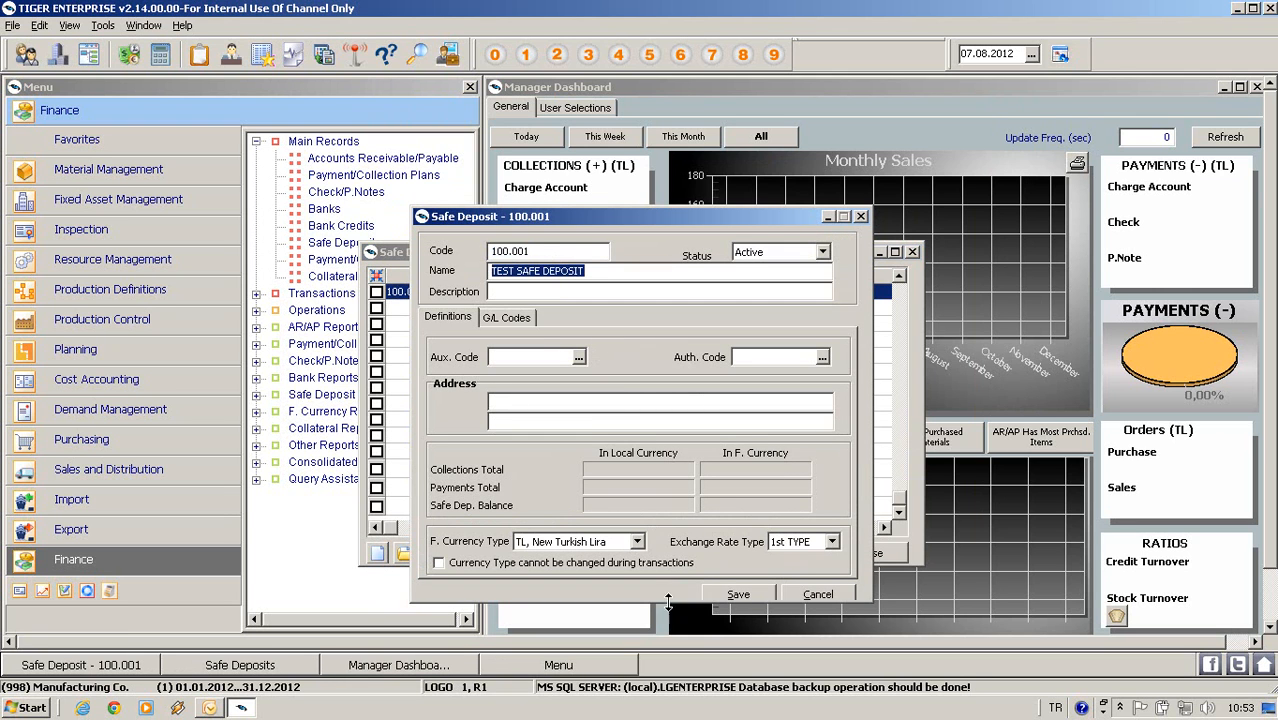
click(740, 596)
click(868, 554)
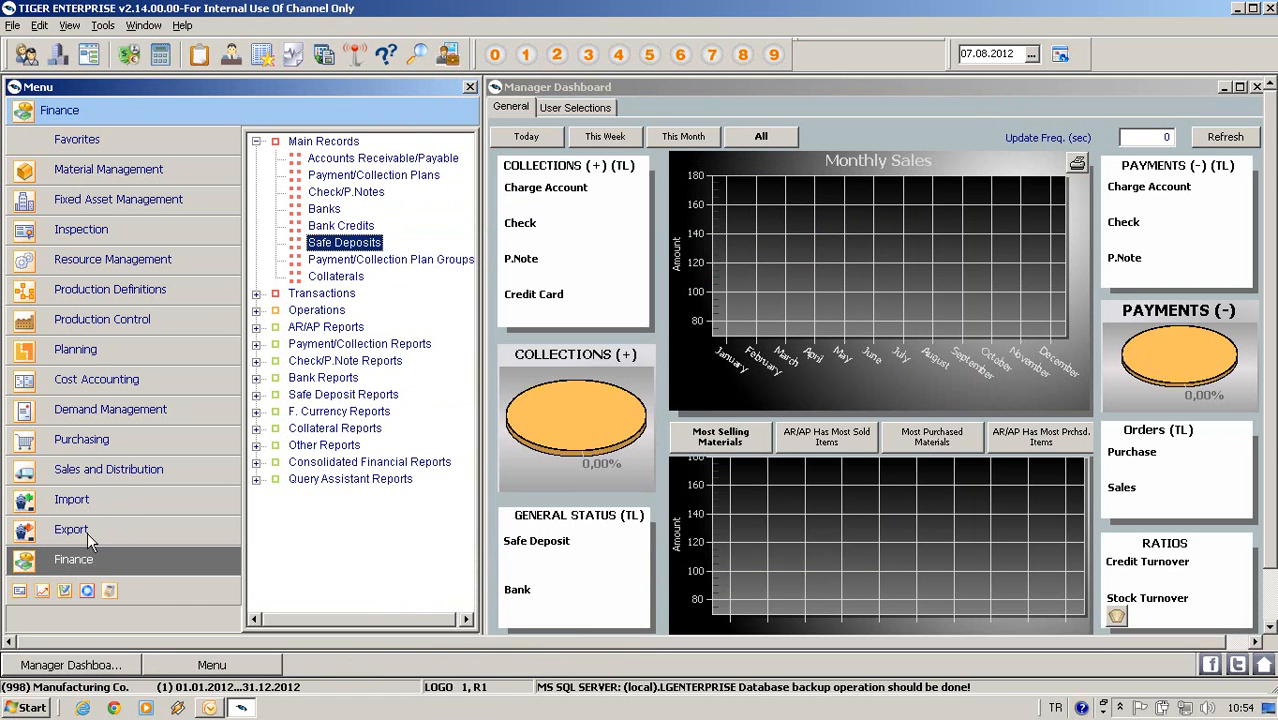
Look up the GIFT discount in Sales and Distribution's Sales Discounts records, and close the list
click(100, 474)
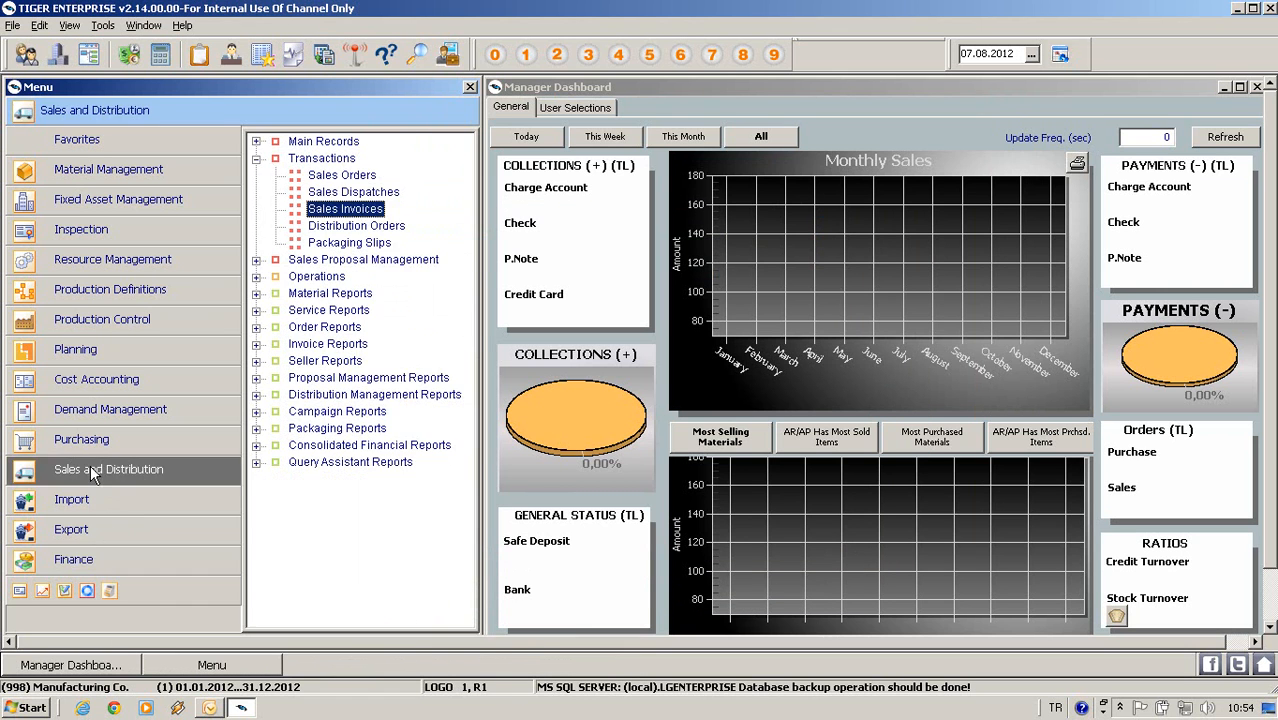
double_click(330, 142)
click(350, 177)
double_click(350, 177)
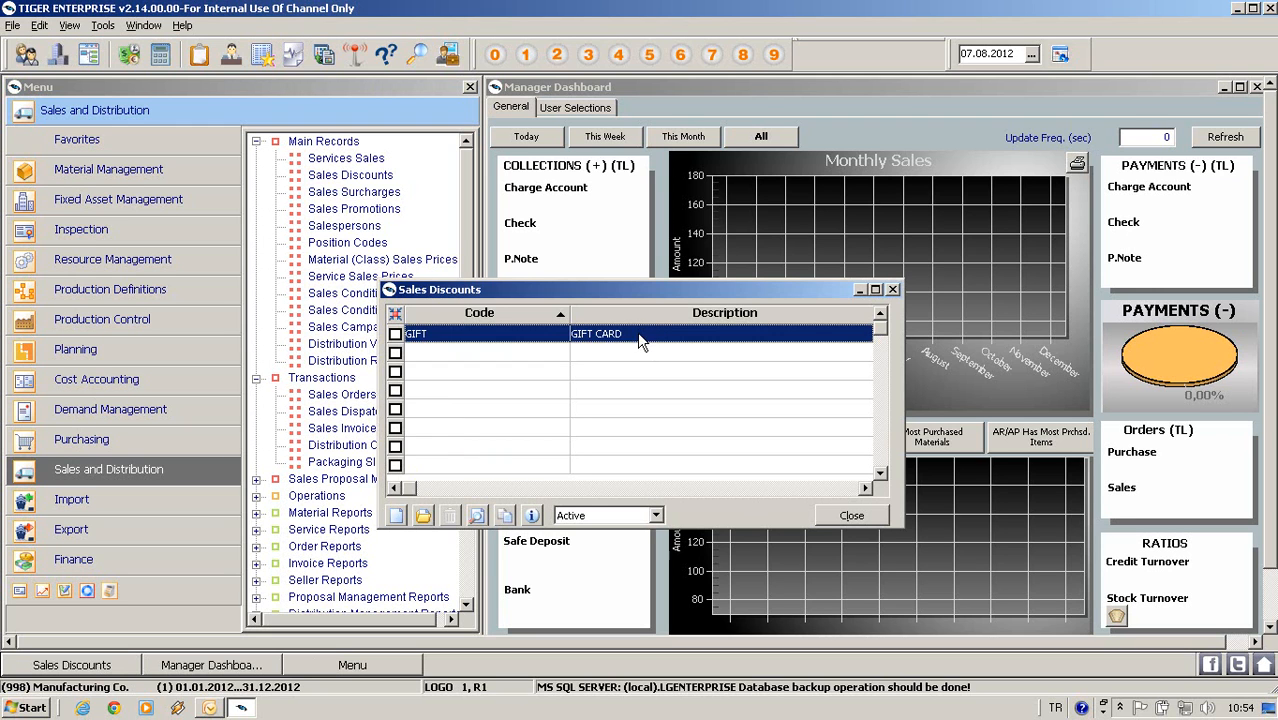
click(866, 520)
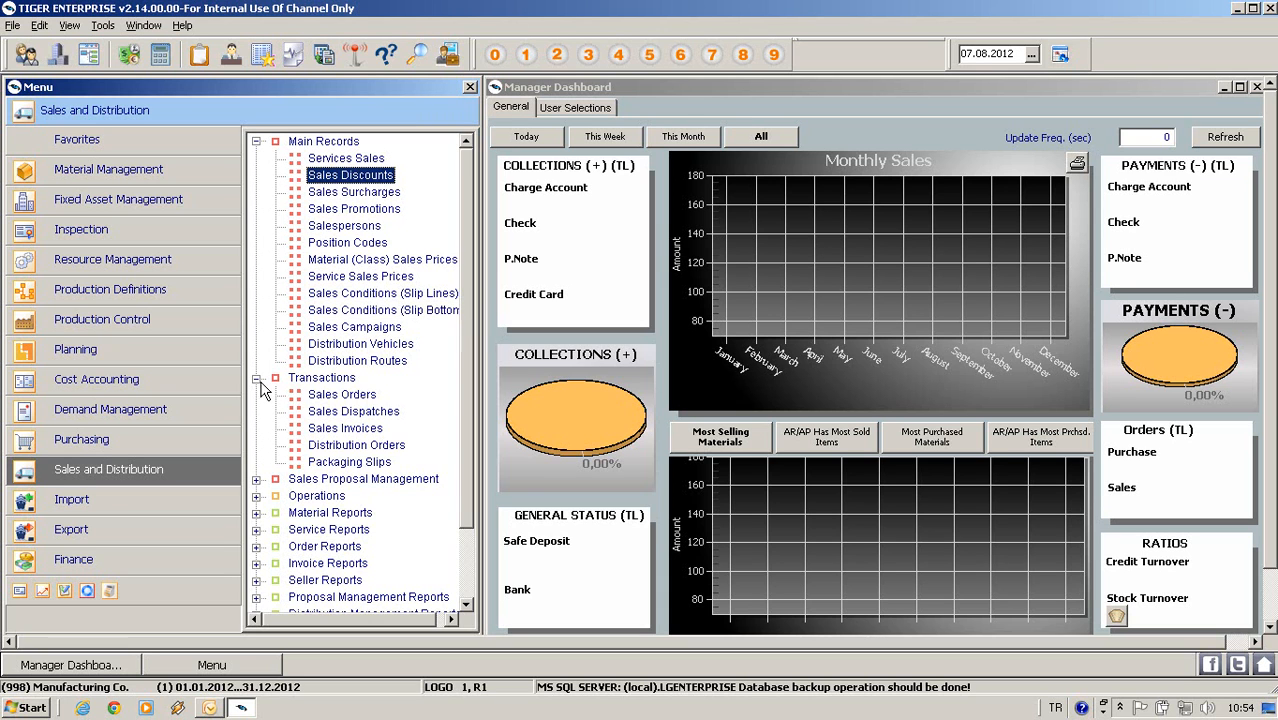
View the Sales Invoices list under the Sales and Distribution transactions, and close it
click(256, 378)
click(256, 141)
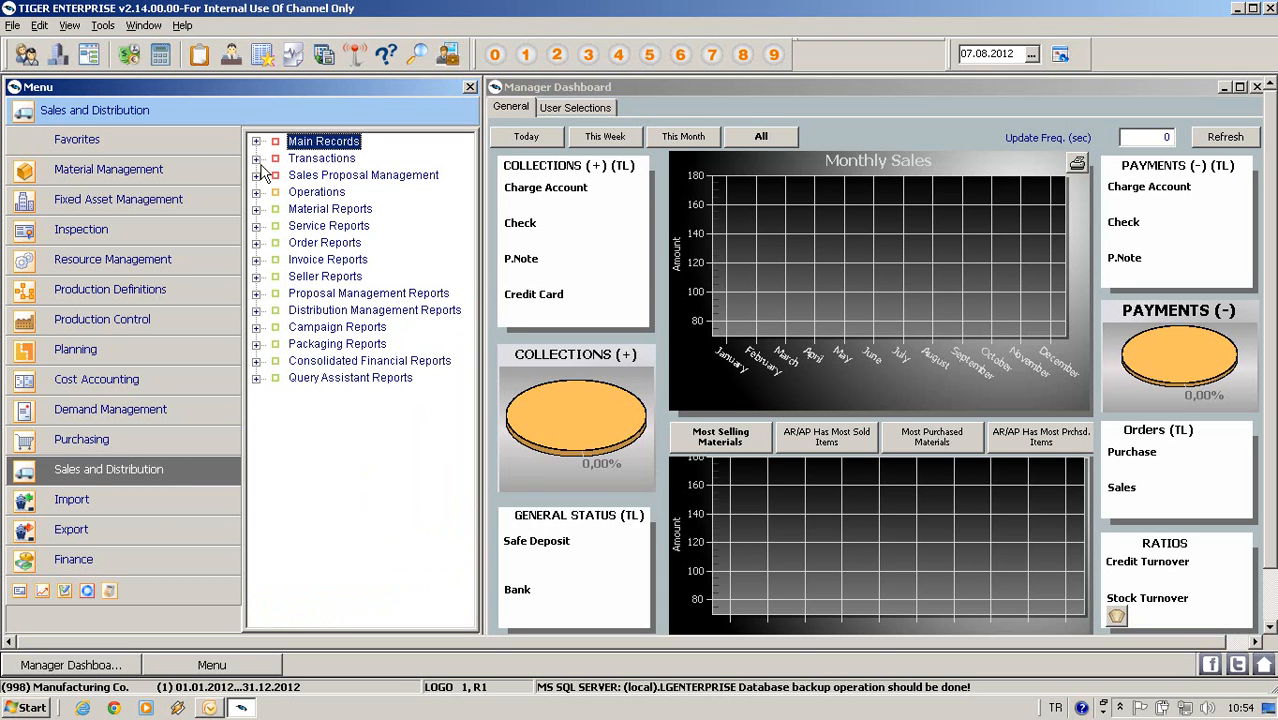
click(256, 158)
double_click(345, 209)
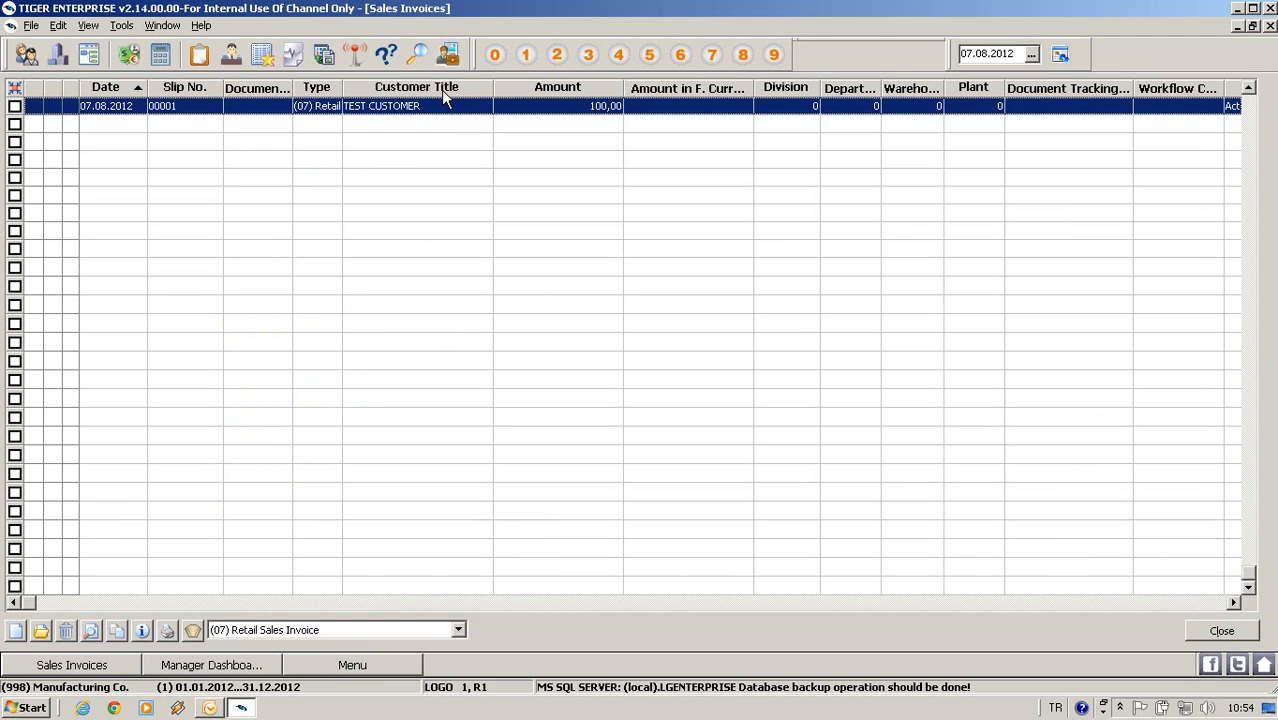
click(1270, 26)
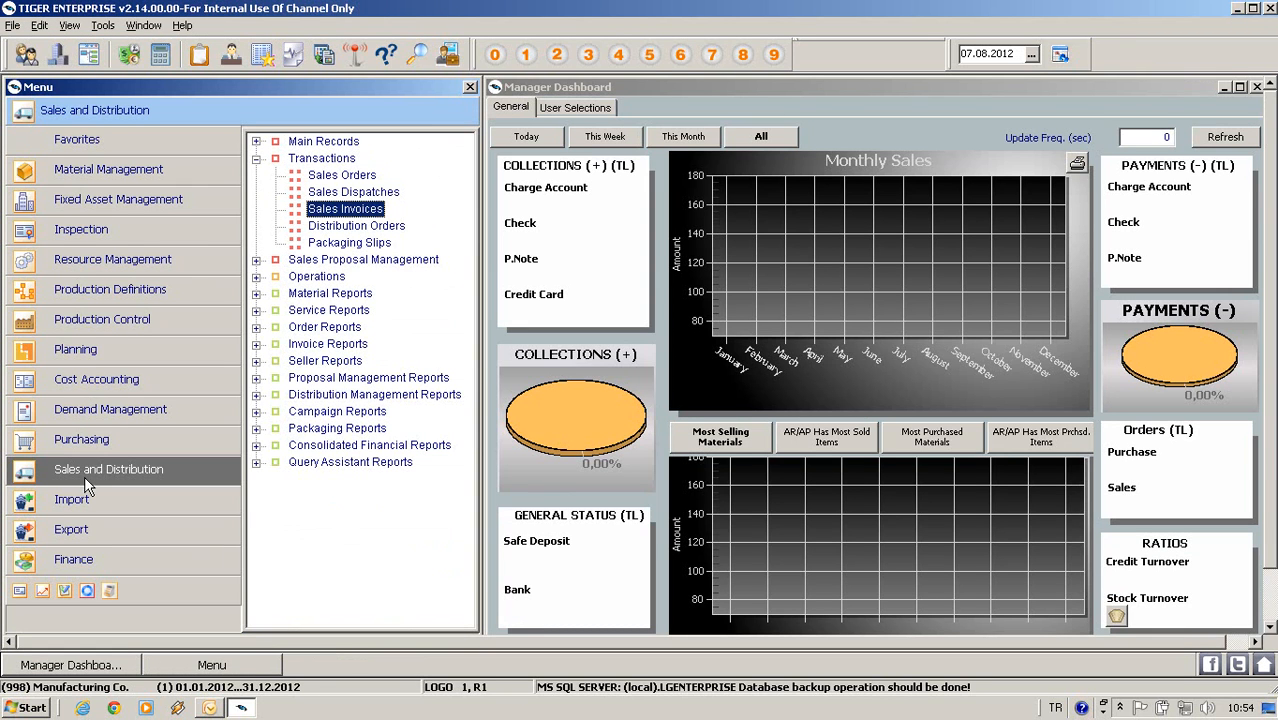
Create a new retail sales invoice in Sales Invoices and assign TEST CUSTOMER as its AR/AP account
double_click(344, 210)
double_click(561, 91)
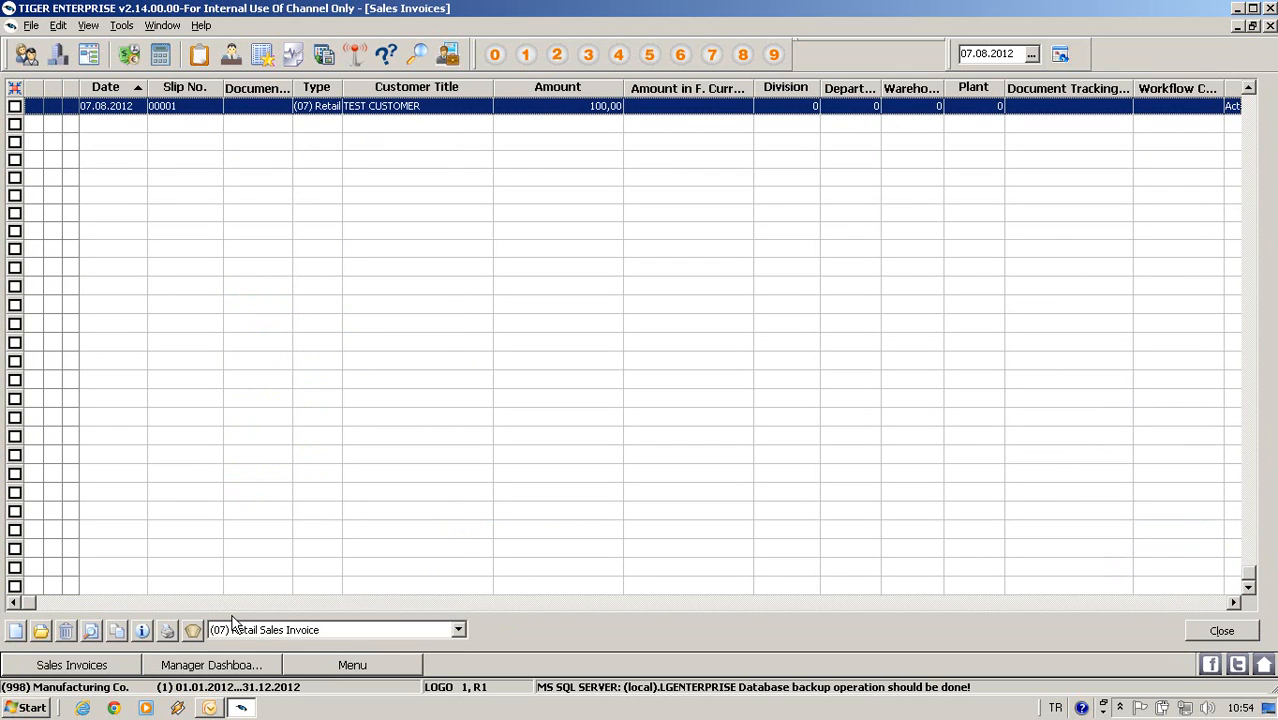
right_click(460, 246)
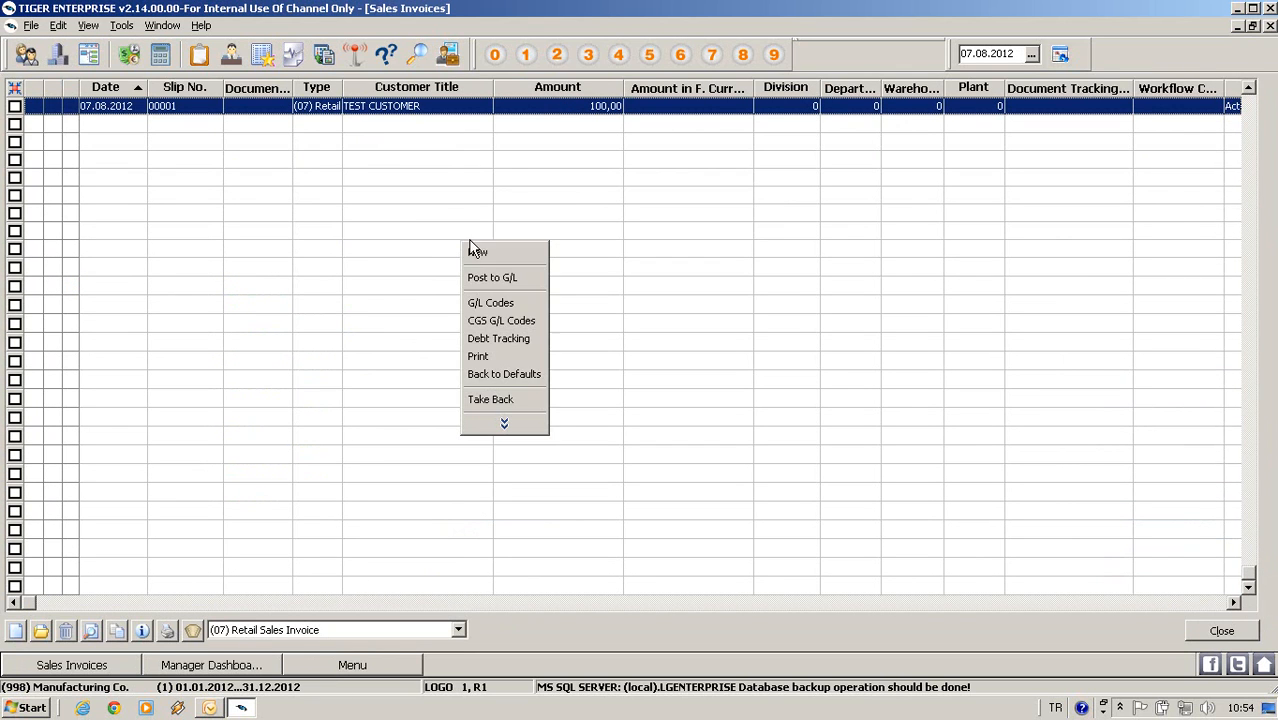
click(512, 256)
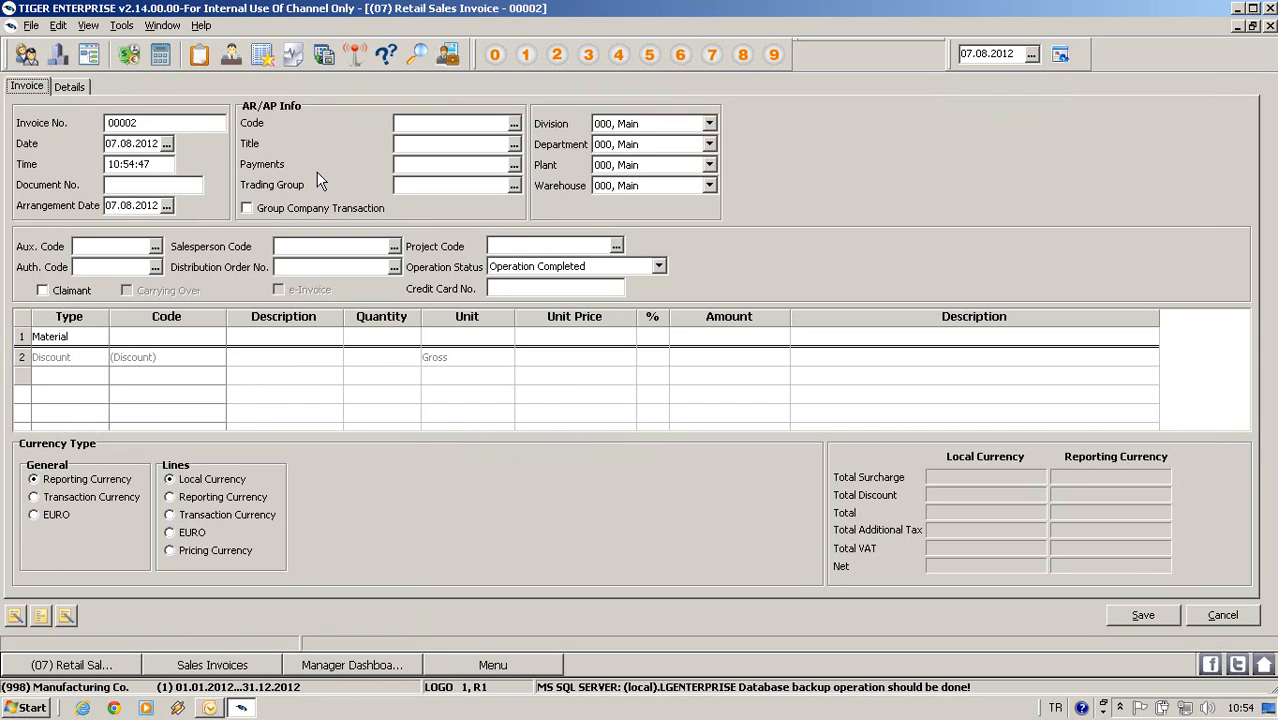
click(514, 124)
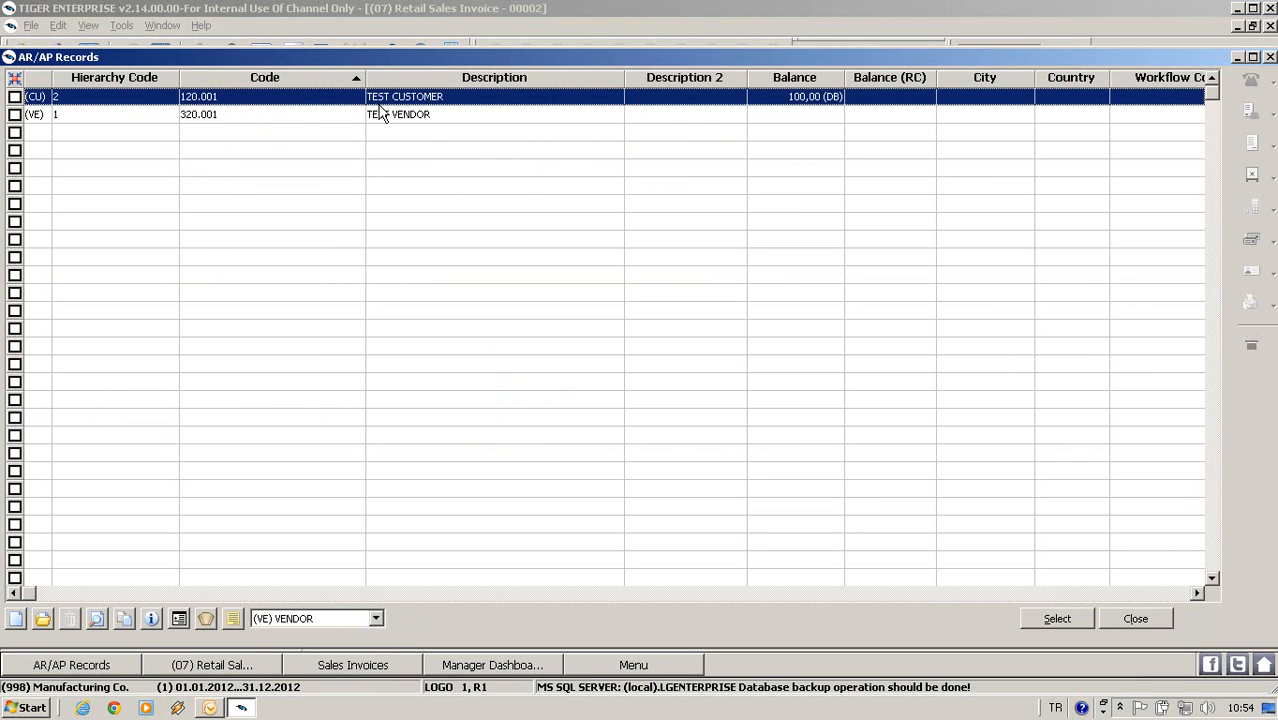
double_click(411, 97)
Add material 001 PANT as the first line of the retail sales invoice
click(597, 375)
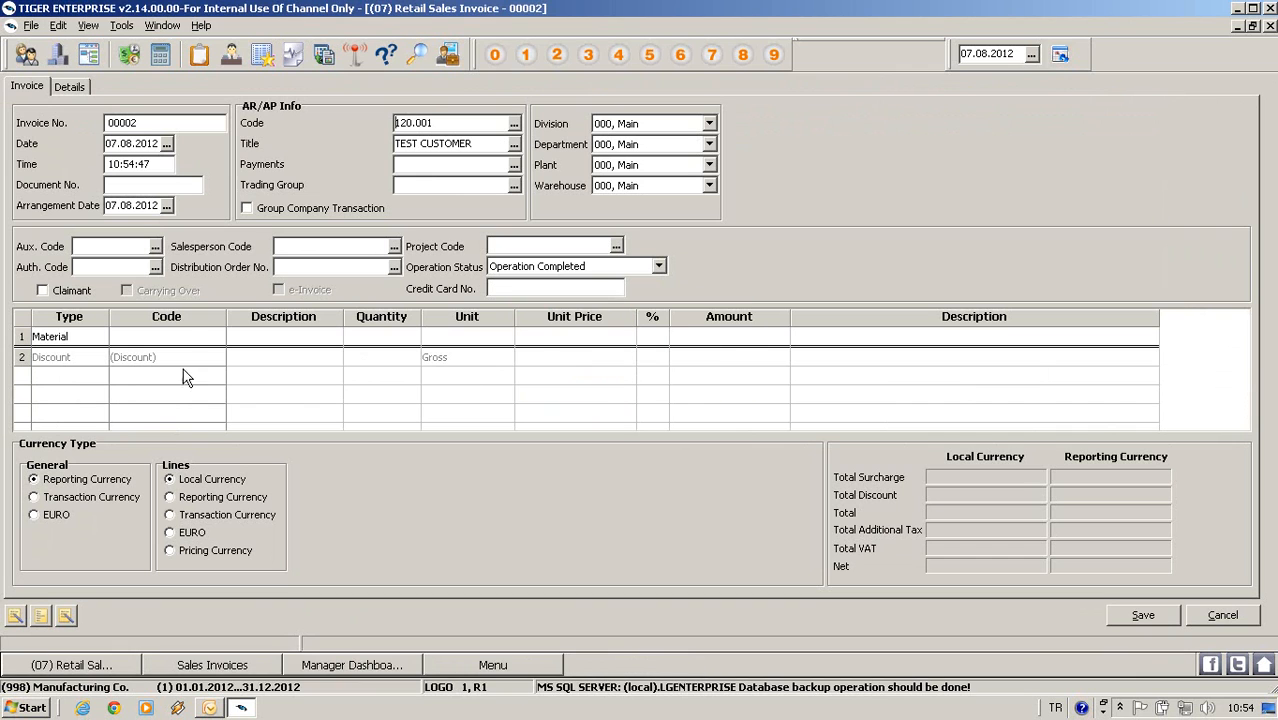
click(222, 337)
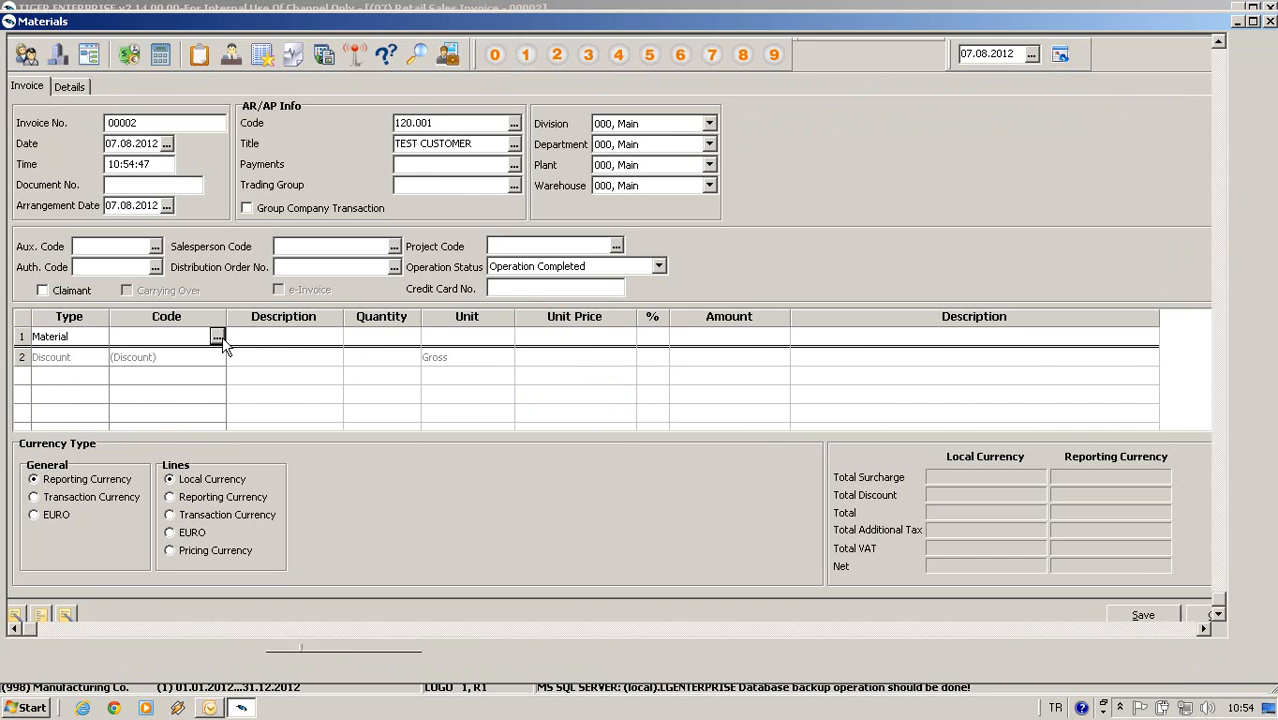
click(222, 336)
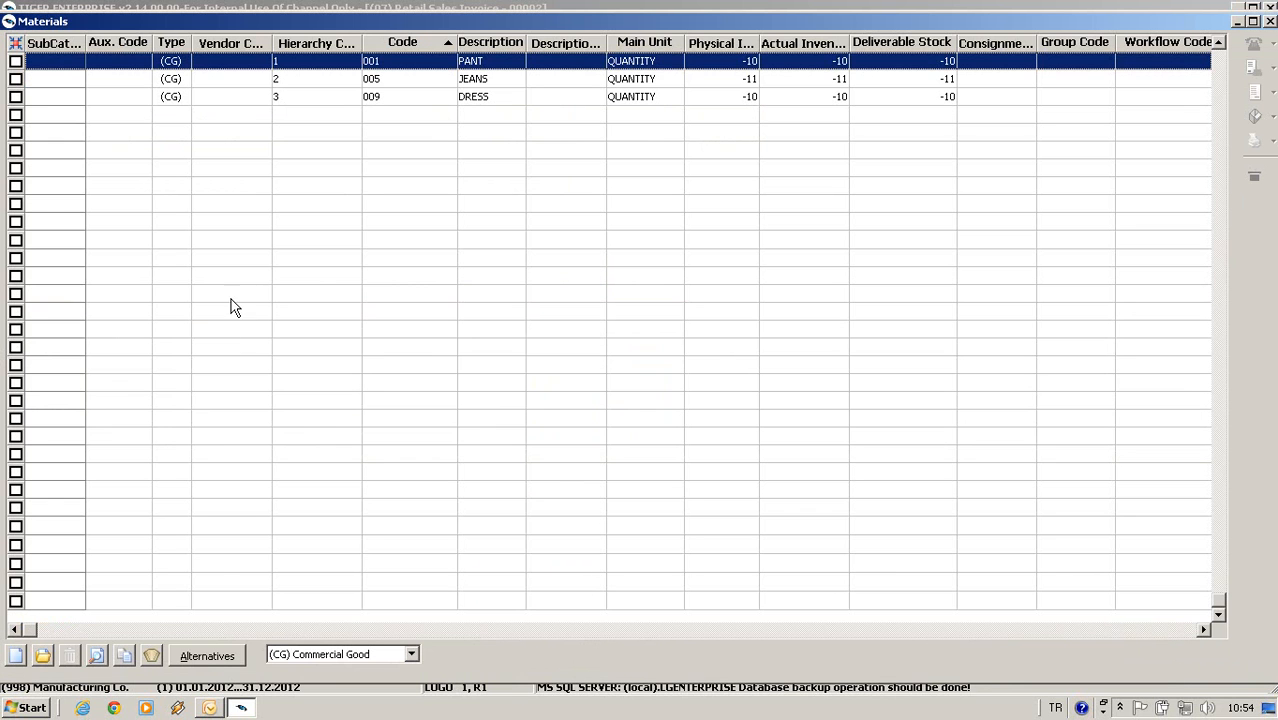
double_click(493, 65)
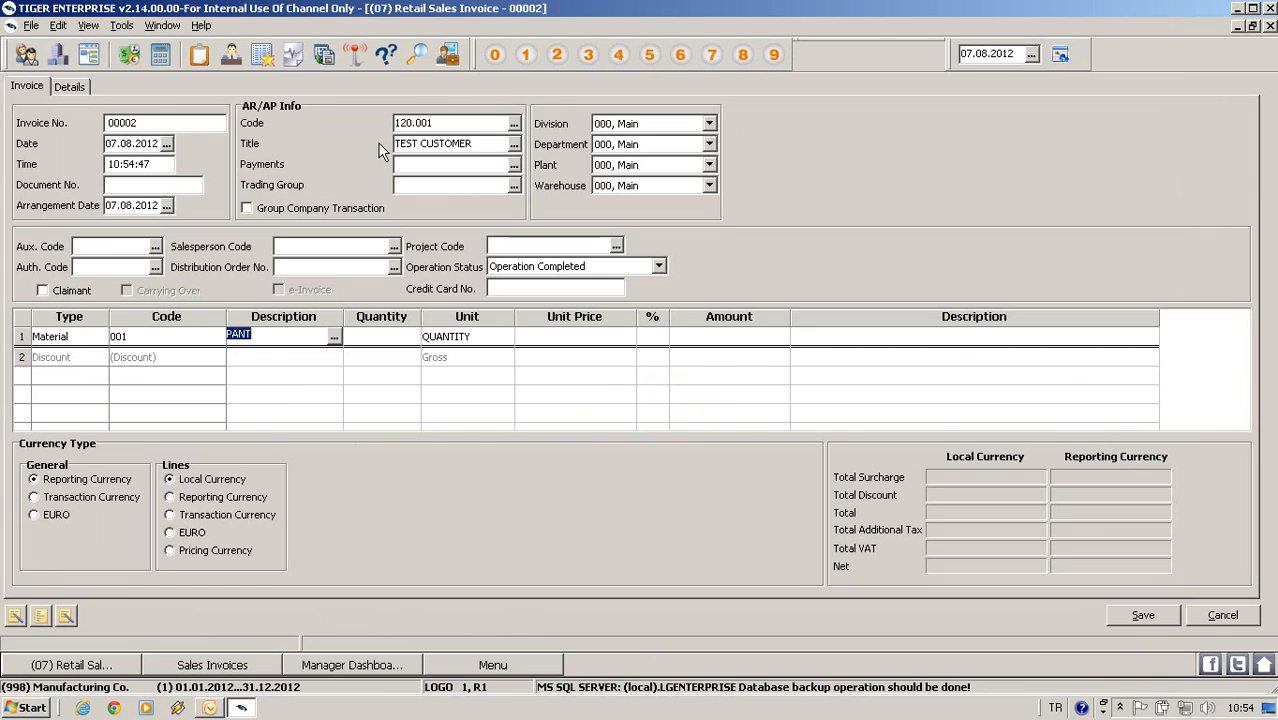
Add materials 005 JEANS and 009 DRESS as the second and third invoice lines
click(193, 355)
click(210, 356)
click(218, 355)
double_click(460, 94)
click(241, 376)
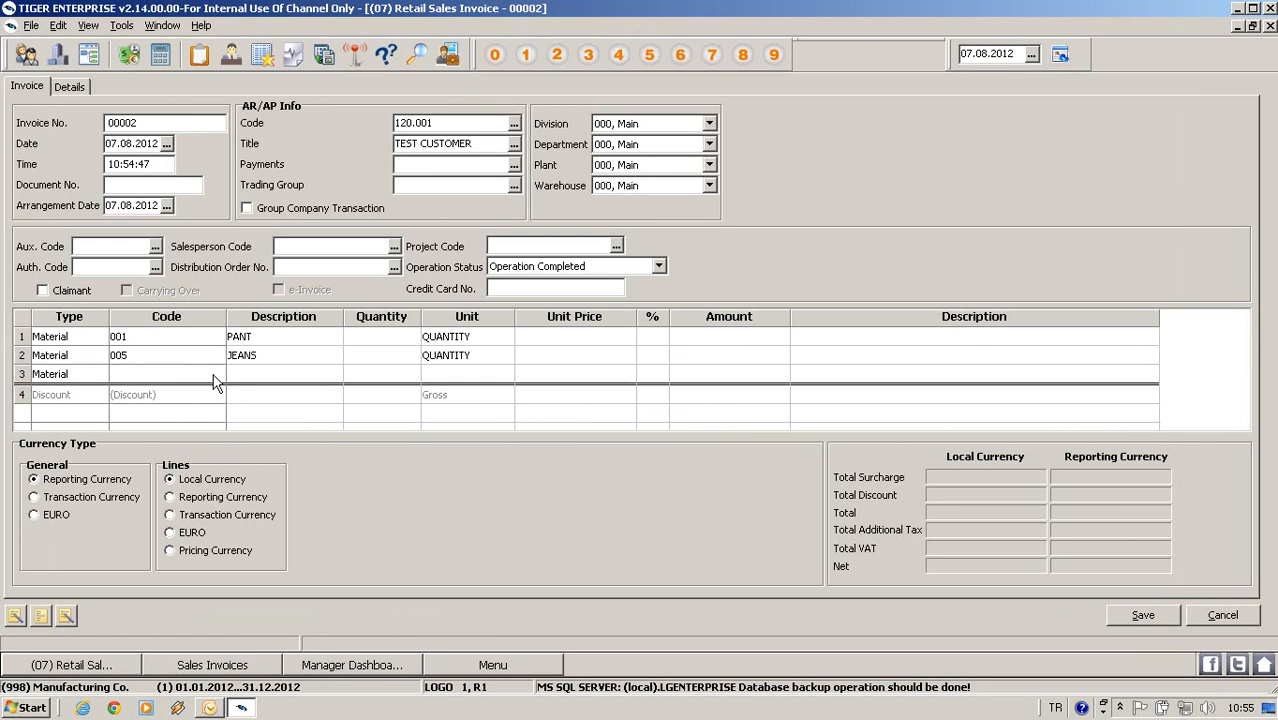
click(214, 376)
click(219, 375)
double_click(491, 96)
Give each invoice line a quantity of 1 and unit prices of 22 for PANT, 100 for JEANS and 150 for DRESS
click(600, 336)
text(22)
key(Return)
text(100)
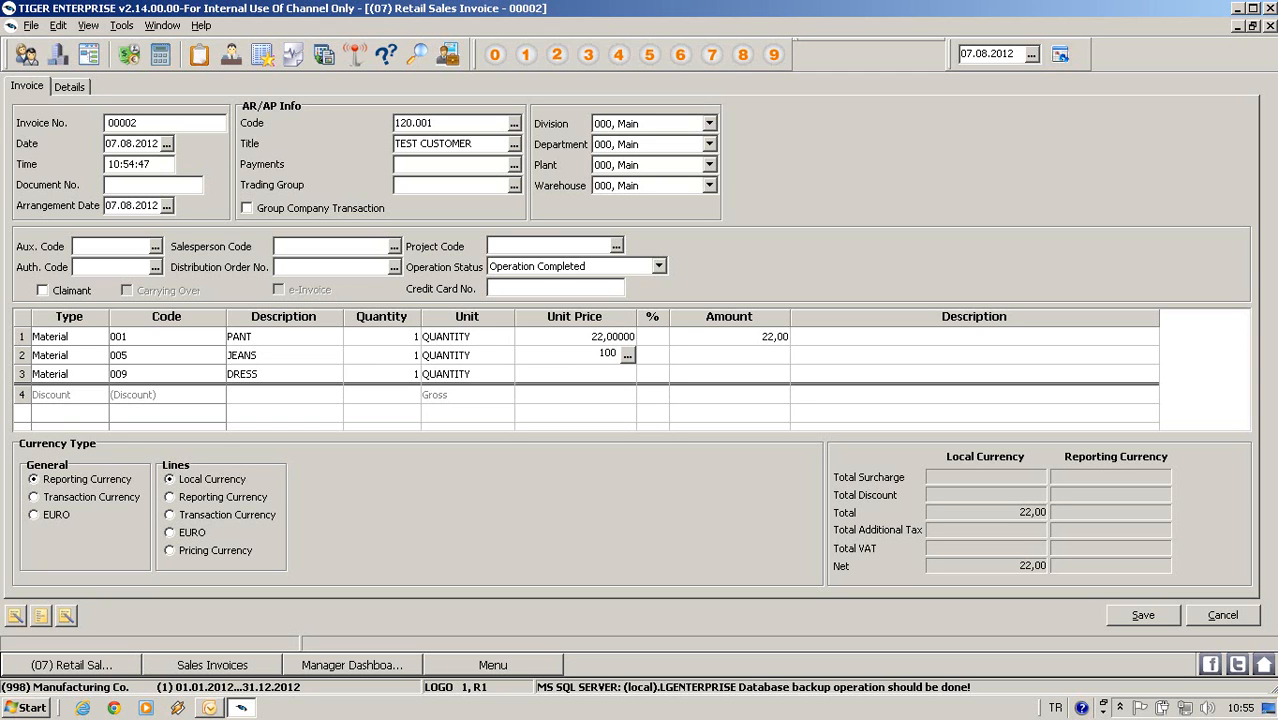
key(Return)
text(150)
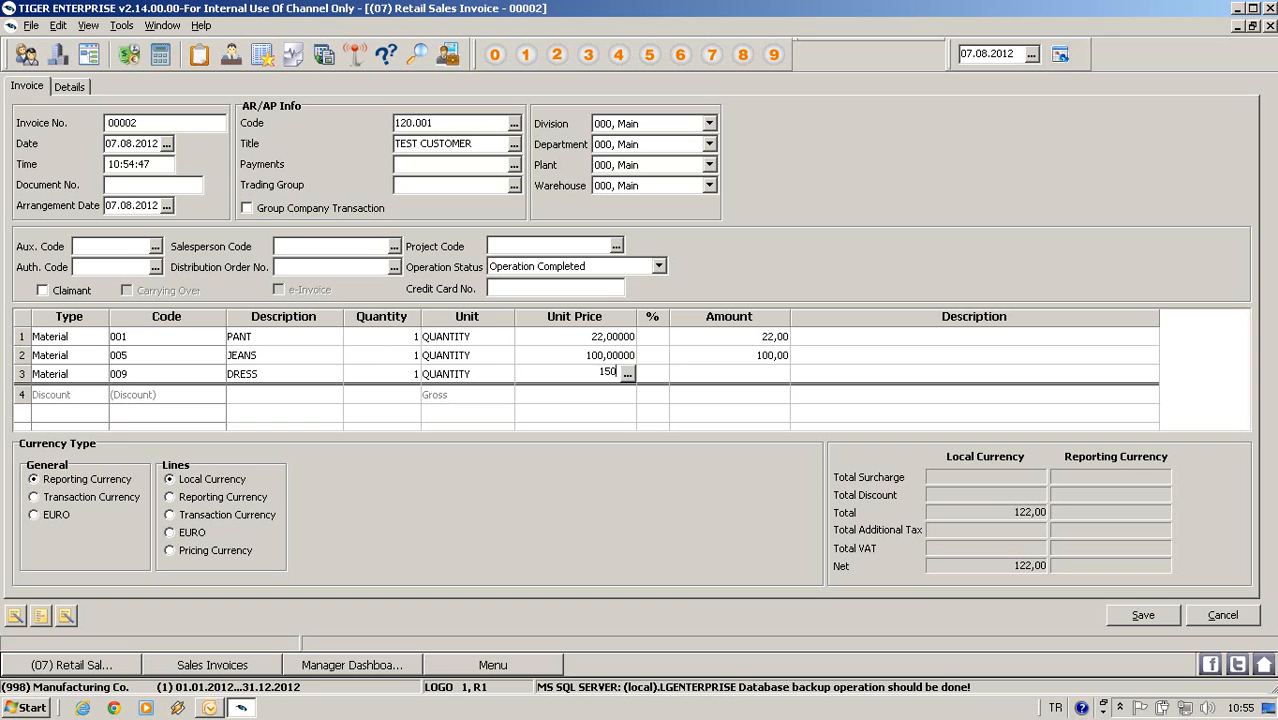
key(Return)
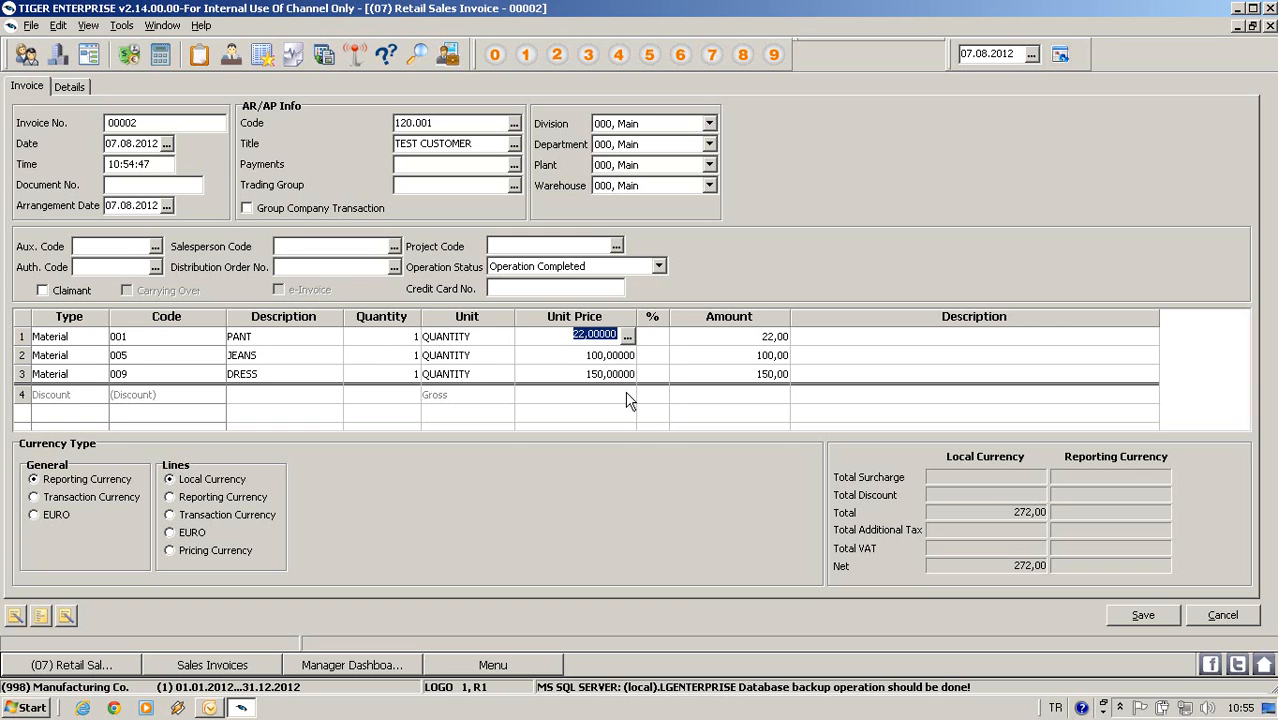
click(816, 358)
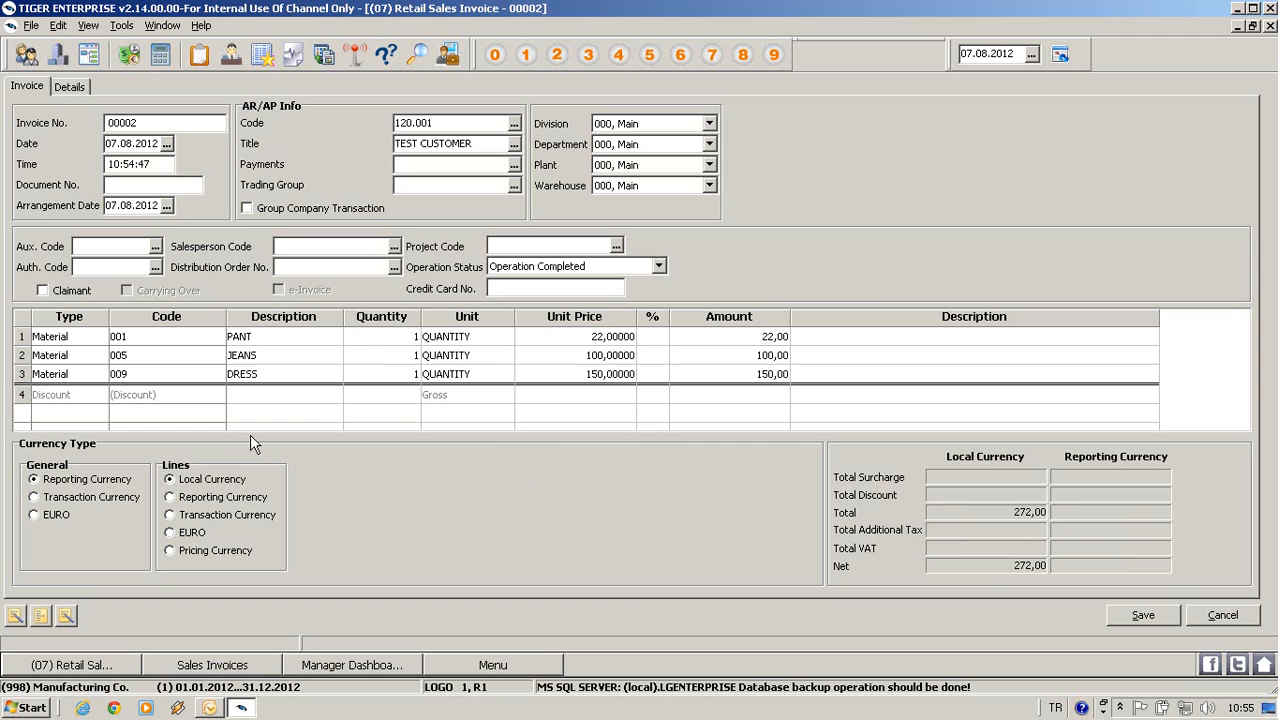
Apply the GIFT sales discount (GIFT CARD) to the invoice's discount line with an amount of 50
click(212, 396)
click(217, 394)
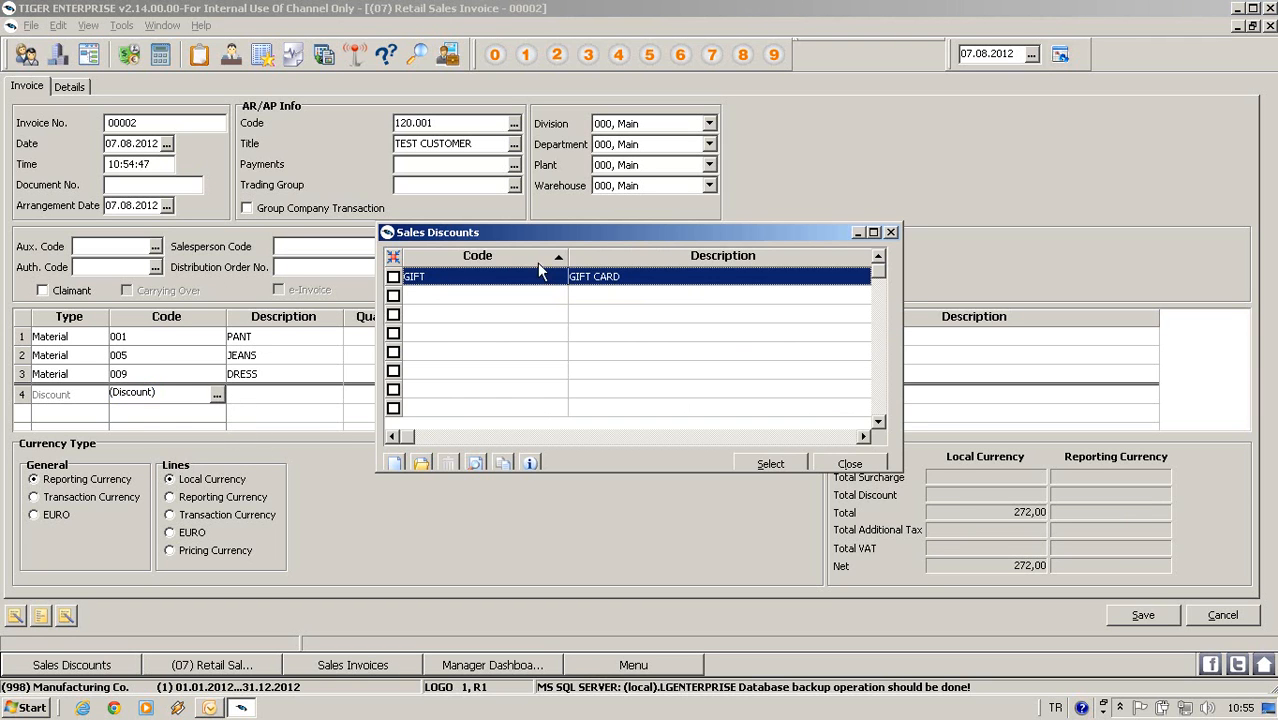
double_click(557, 283)
click(381, 396)
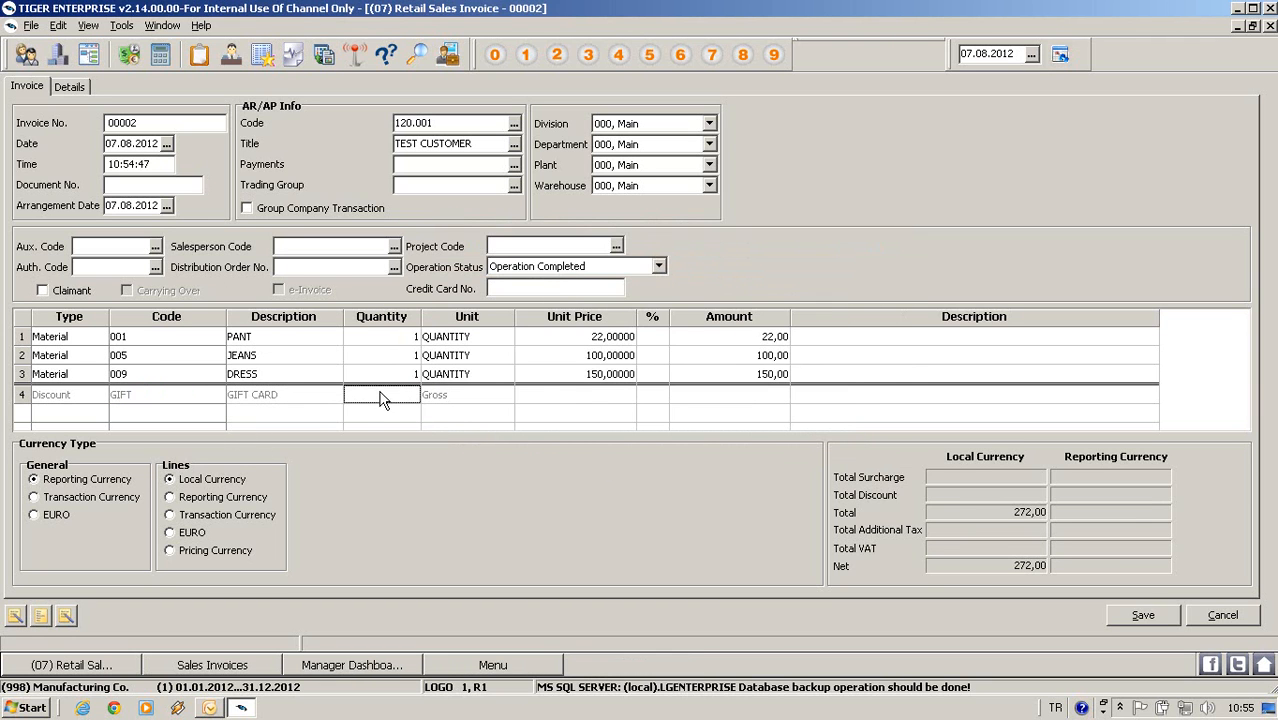
click(714, 395)
text(50)
key(Tab)
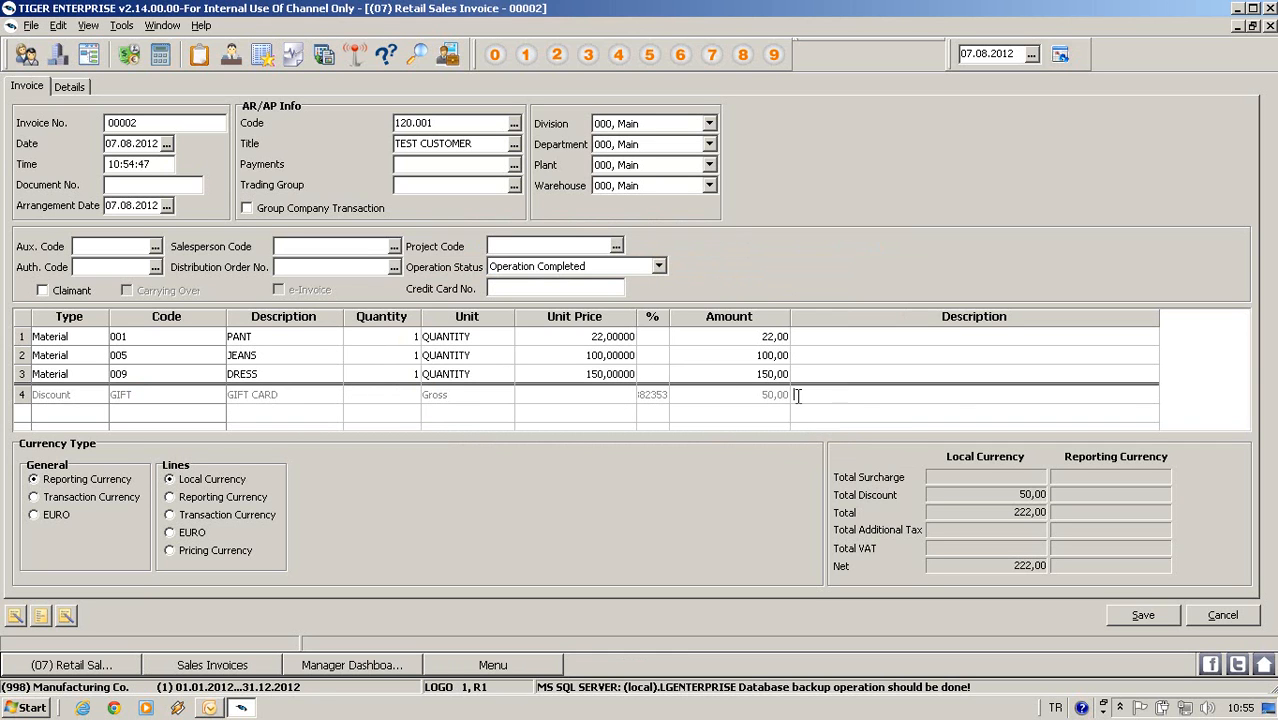
click(741, 396)
click(799, 382)
Open the invoice's Payment Transactions (Partial/Average) and add a second payment line
right_click(788, 148)
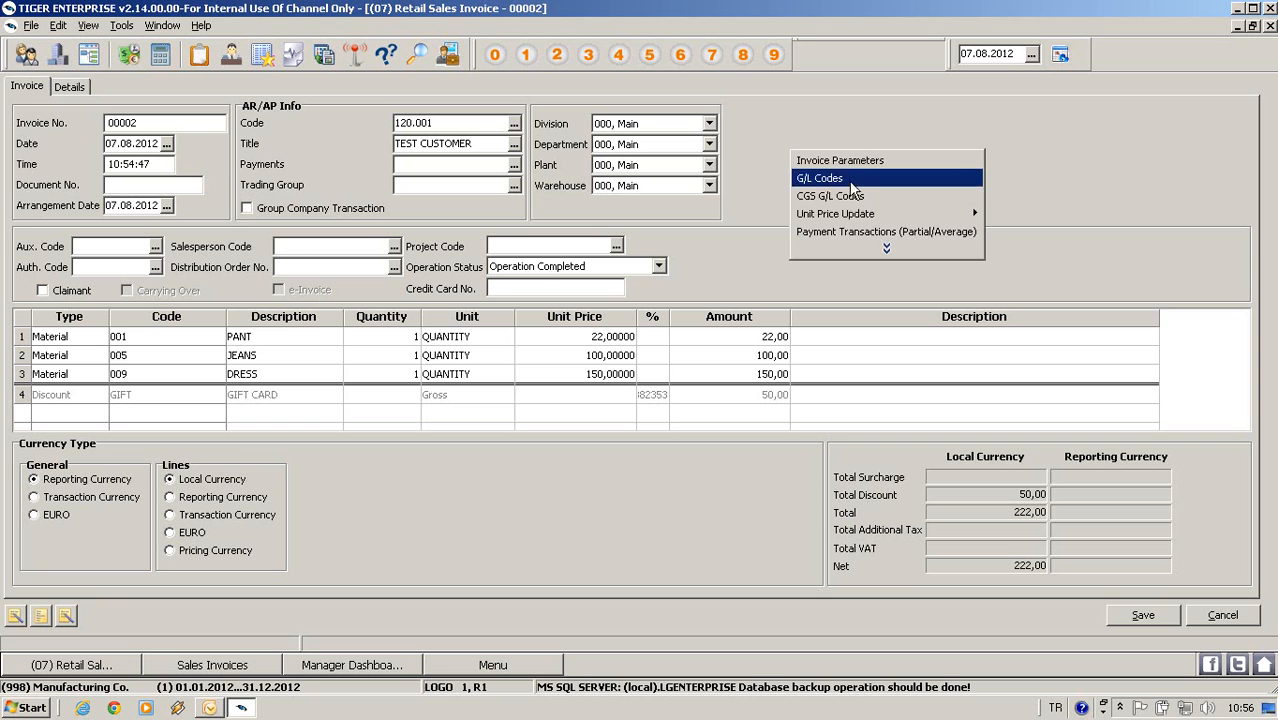
click(745, 140)
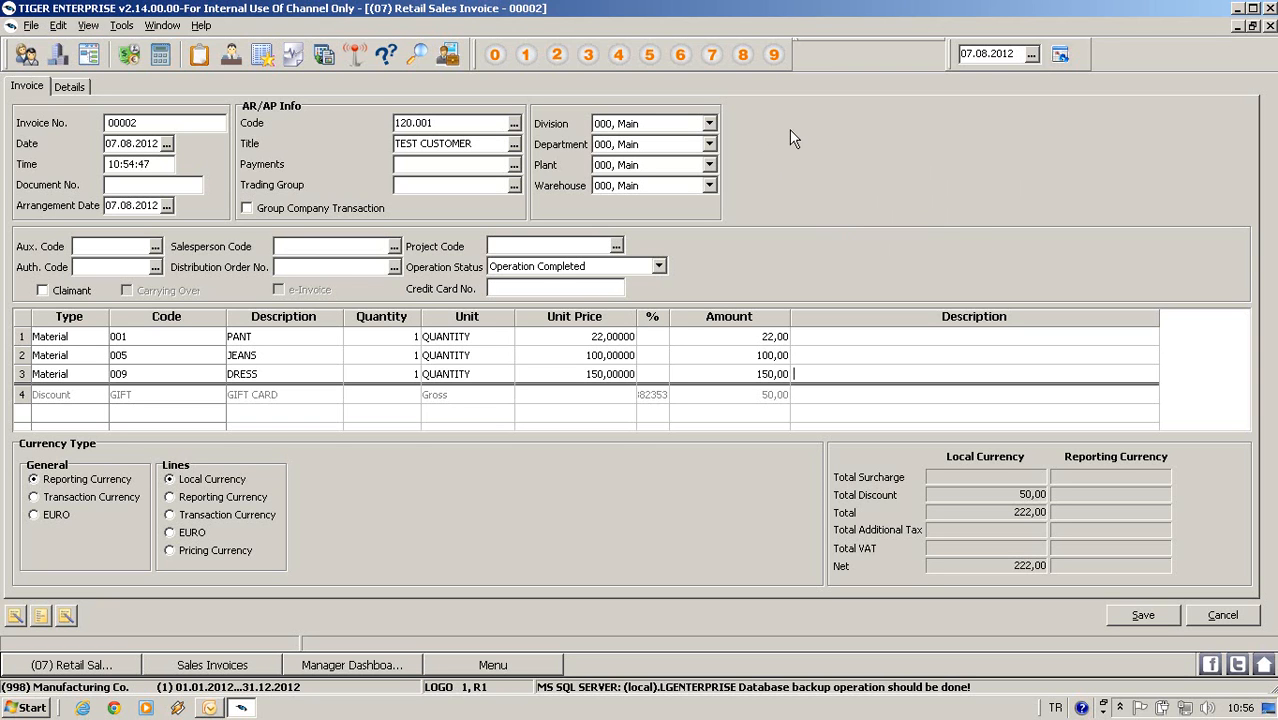
right_click(821, 135)
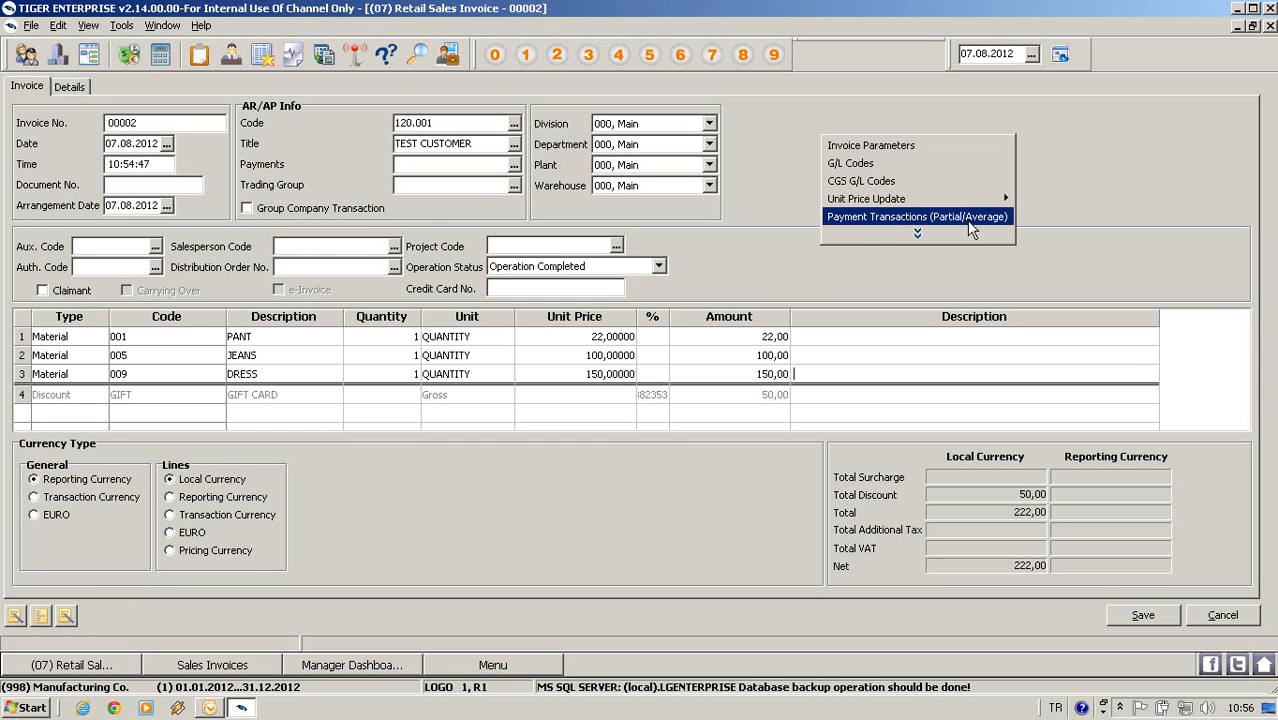
click(955, 218)
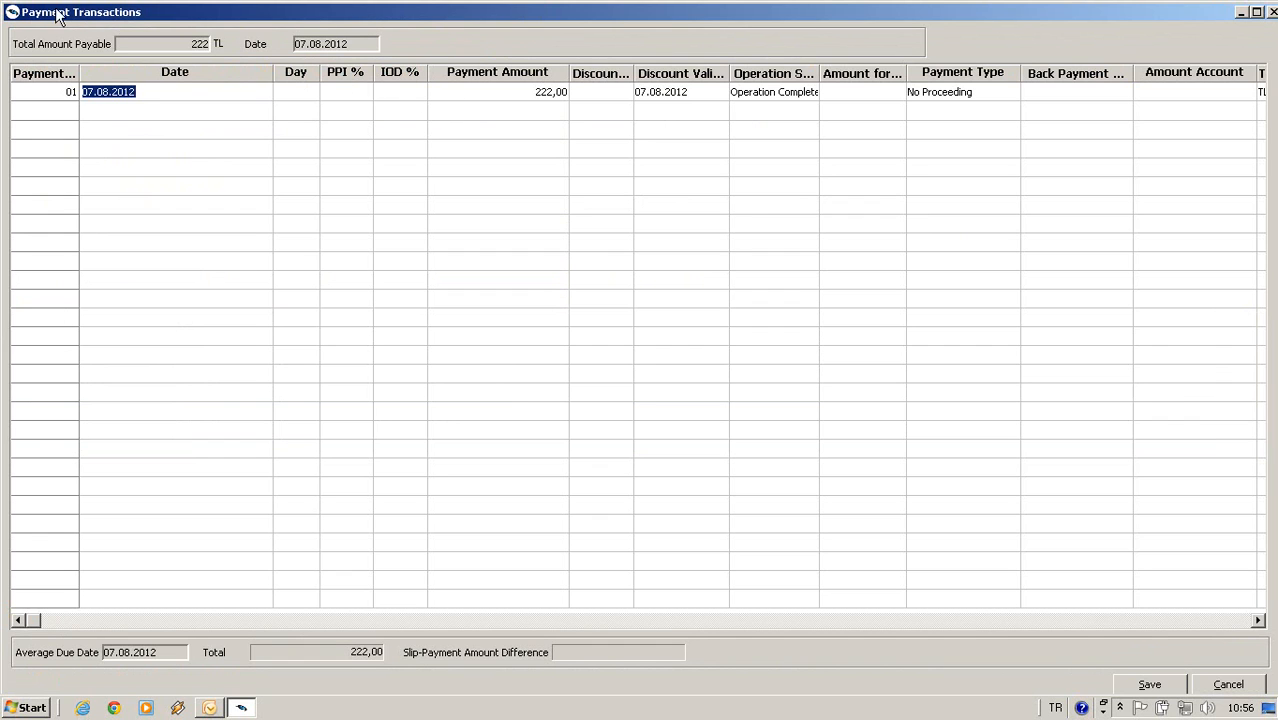
click(180, 114)
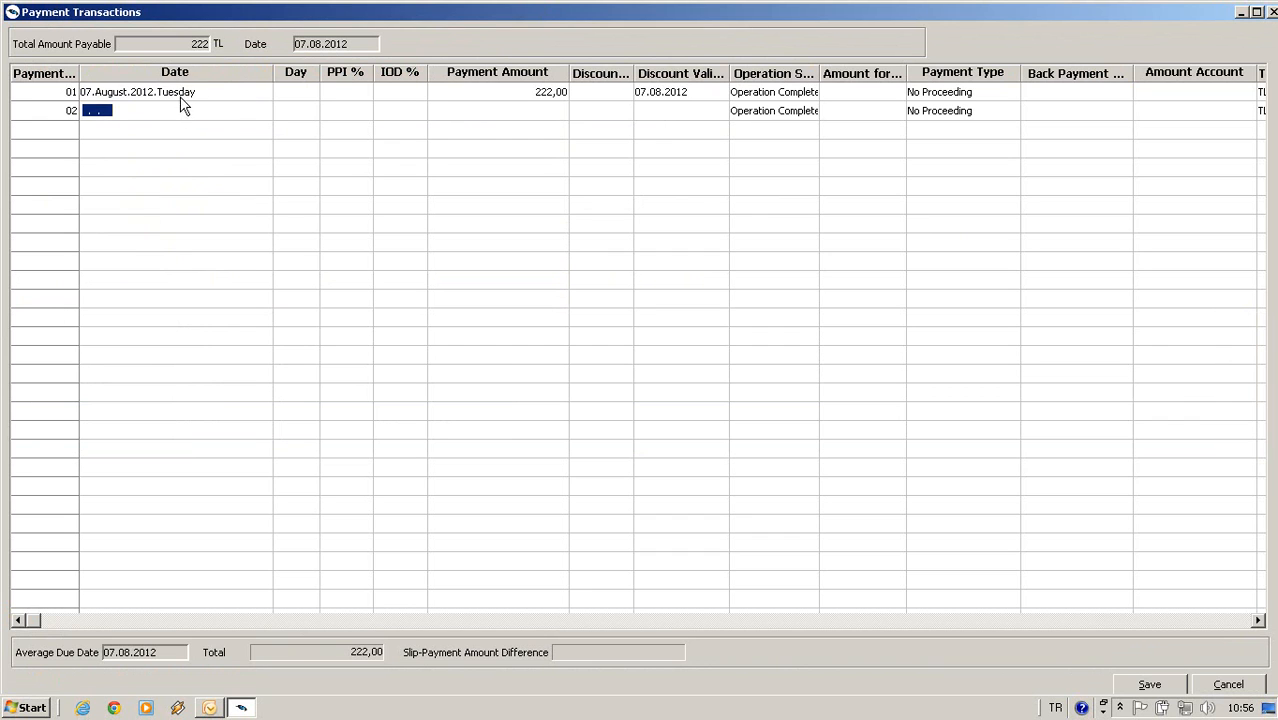
key(Up)
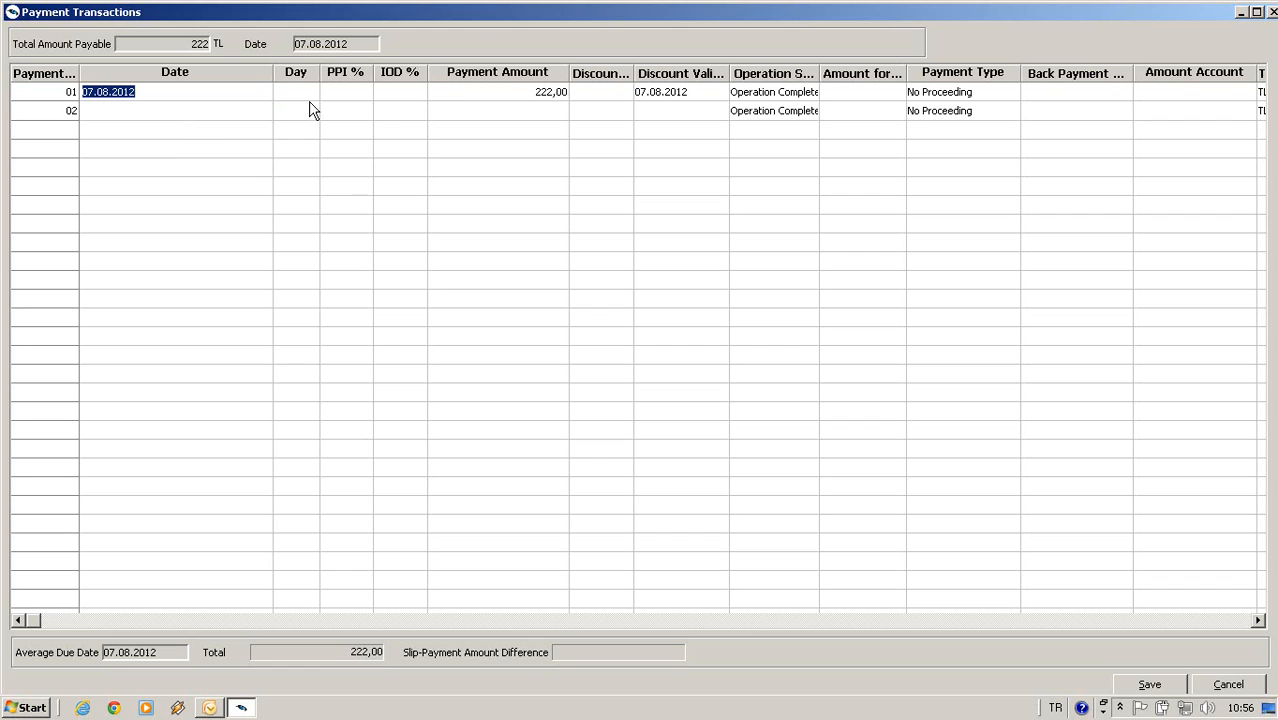
Set the first payment's amount to 100 and its payment type to Credit Card
click(548, 92)
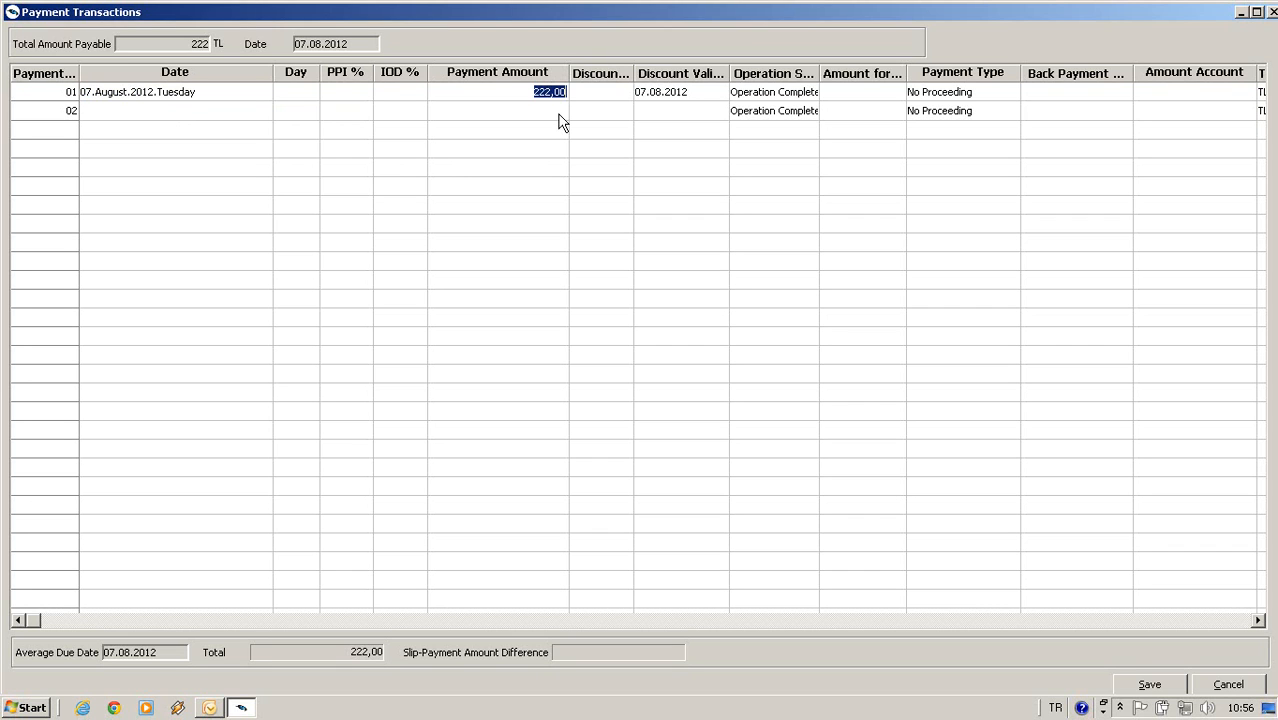
text(1)
click(611, 91)
key(Tab)
key(Tab)
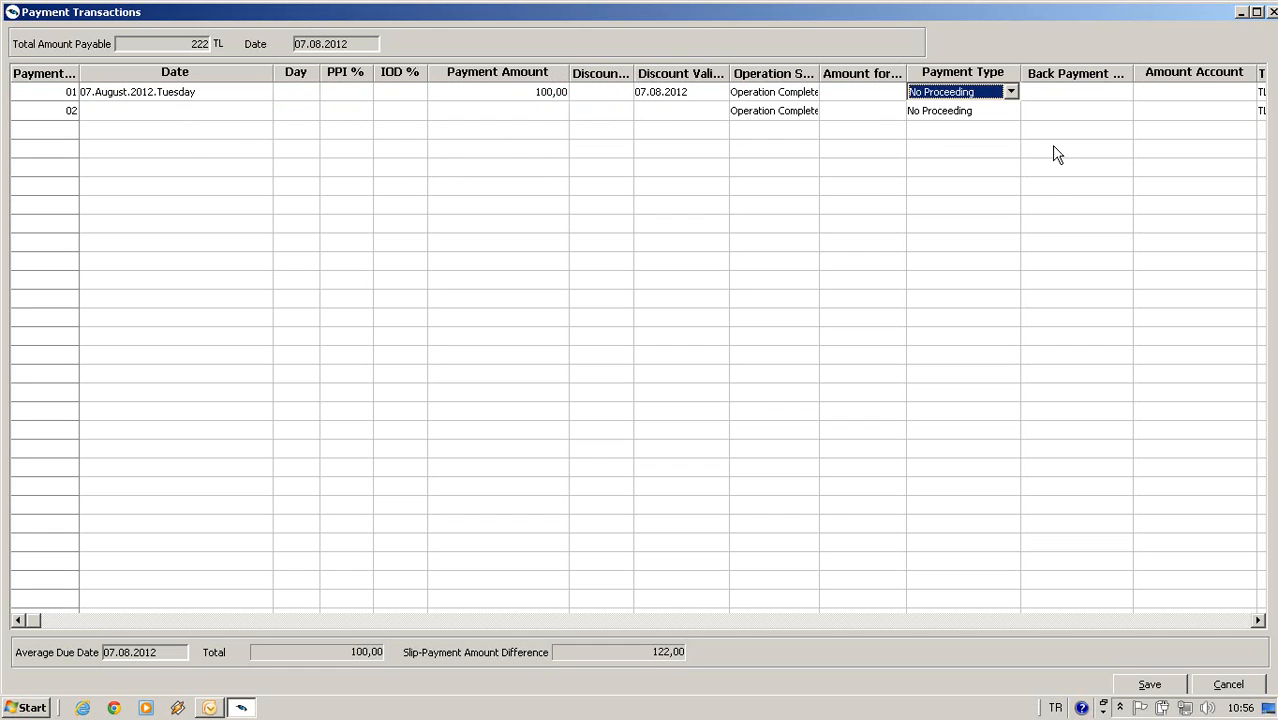
click(1008, 92)
click(960, 158)
key(Tab)
key(Tab)
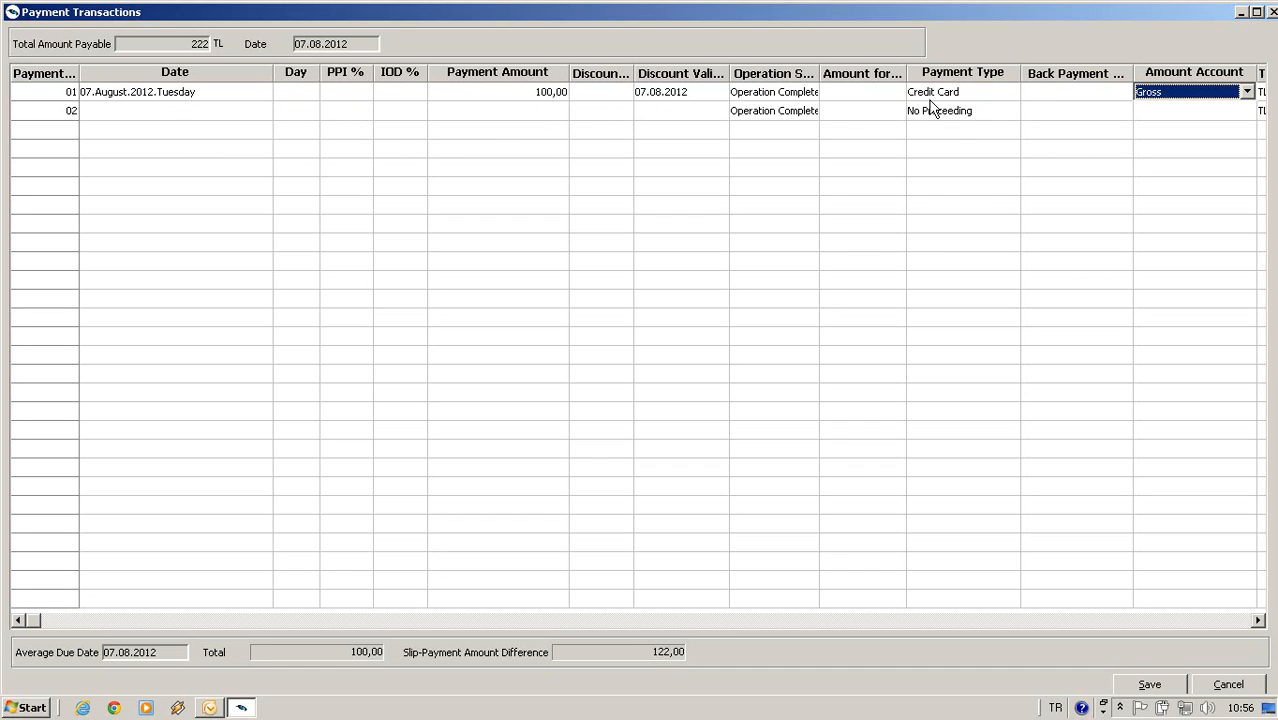
Set the back payment date of the credit card payment to 10.08.2012
click(1041, 93)
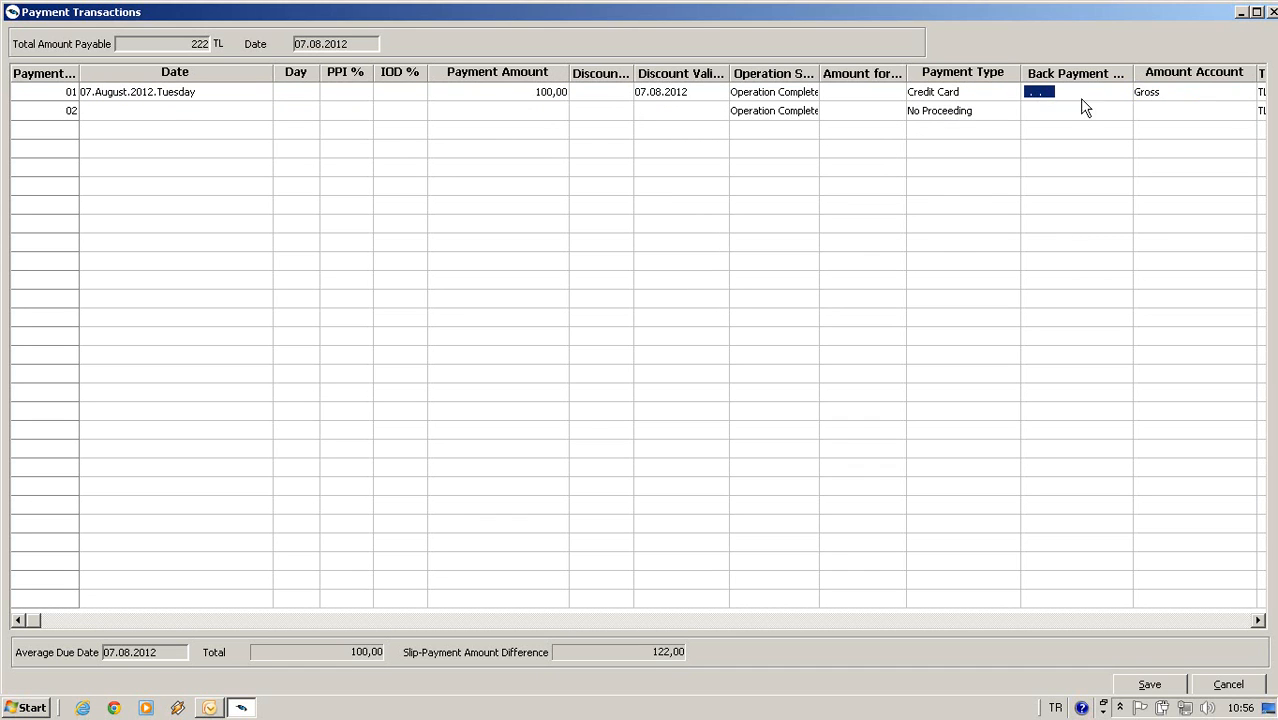
key(Tab)
click(1031, 98)
text(10.8)
key(BackSpace)
text(08.2012)
key(Tab)
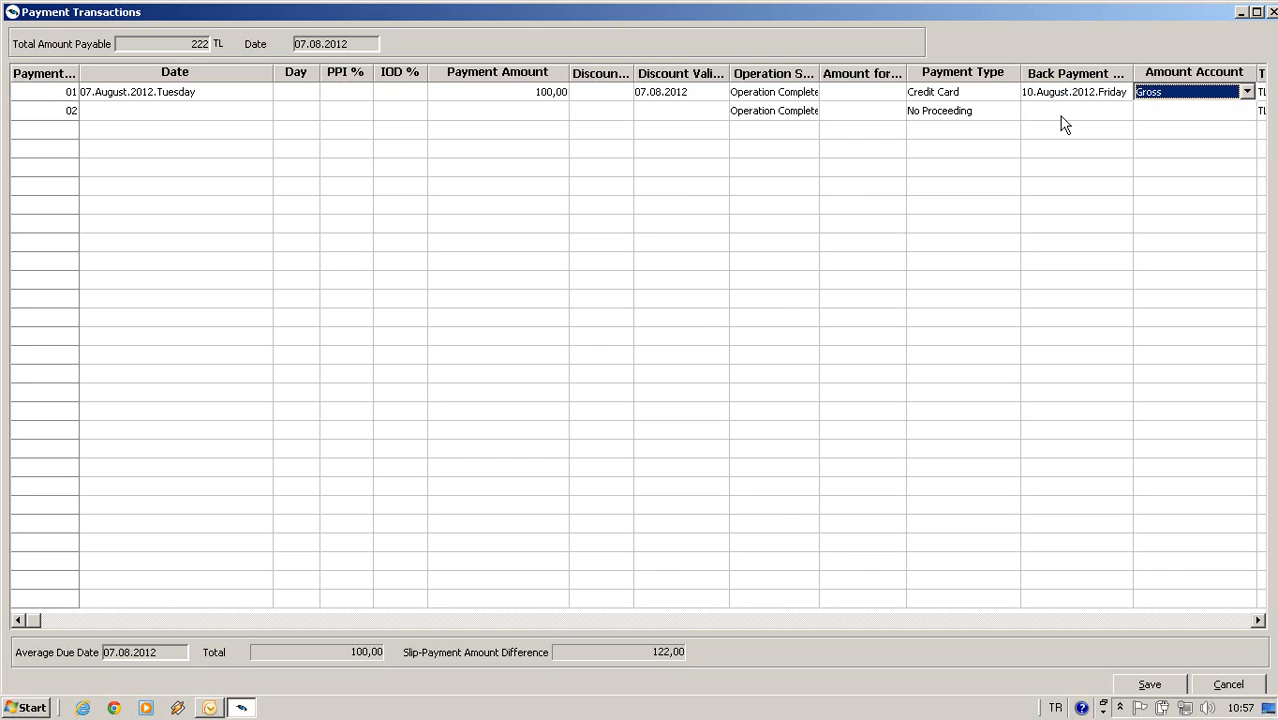
key(Tab)
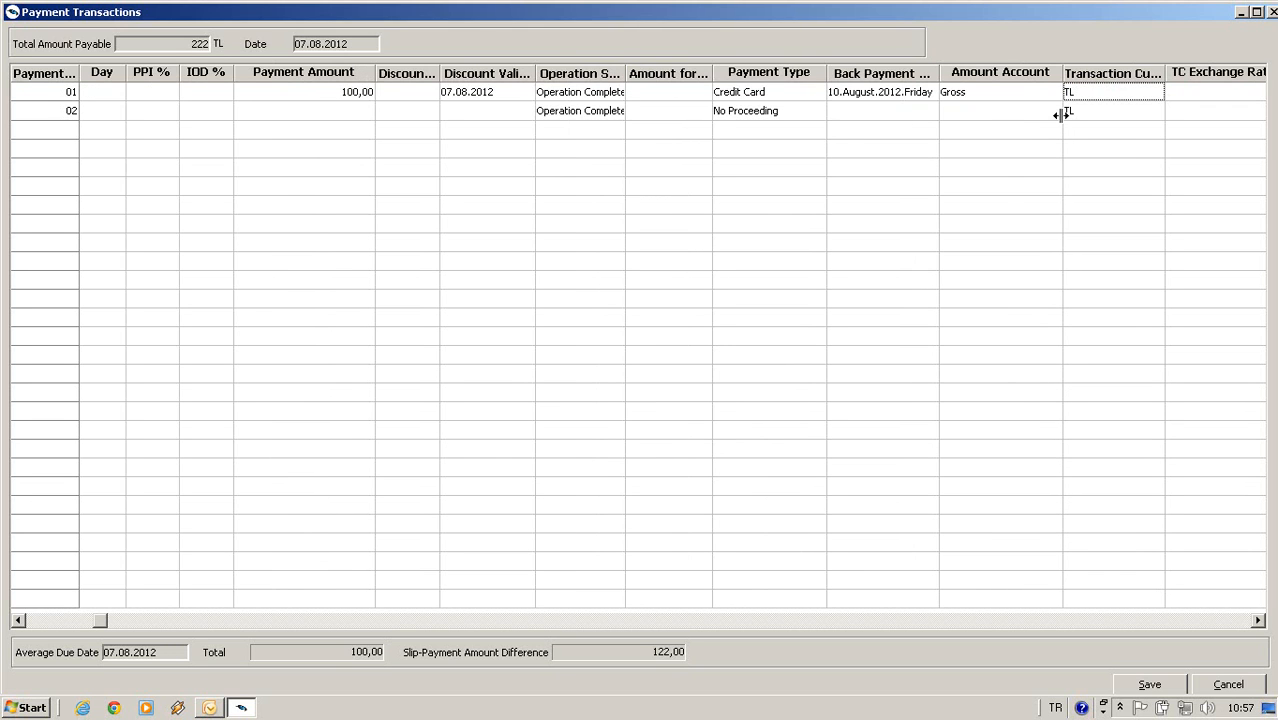
Assign TEST BANK's CREDIT CARD ACCOUNT as the account of the first payment
click(1009, 100)
key(Tab)
key(Tab)
key(Tab)
key(Tab)
key(Tab)
key(Tab)
key(Tab)
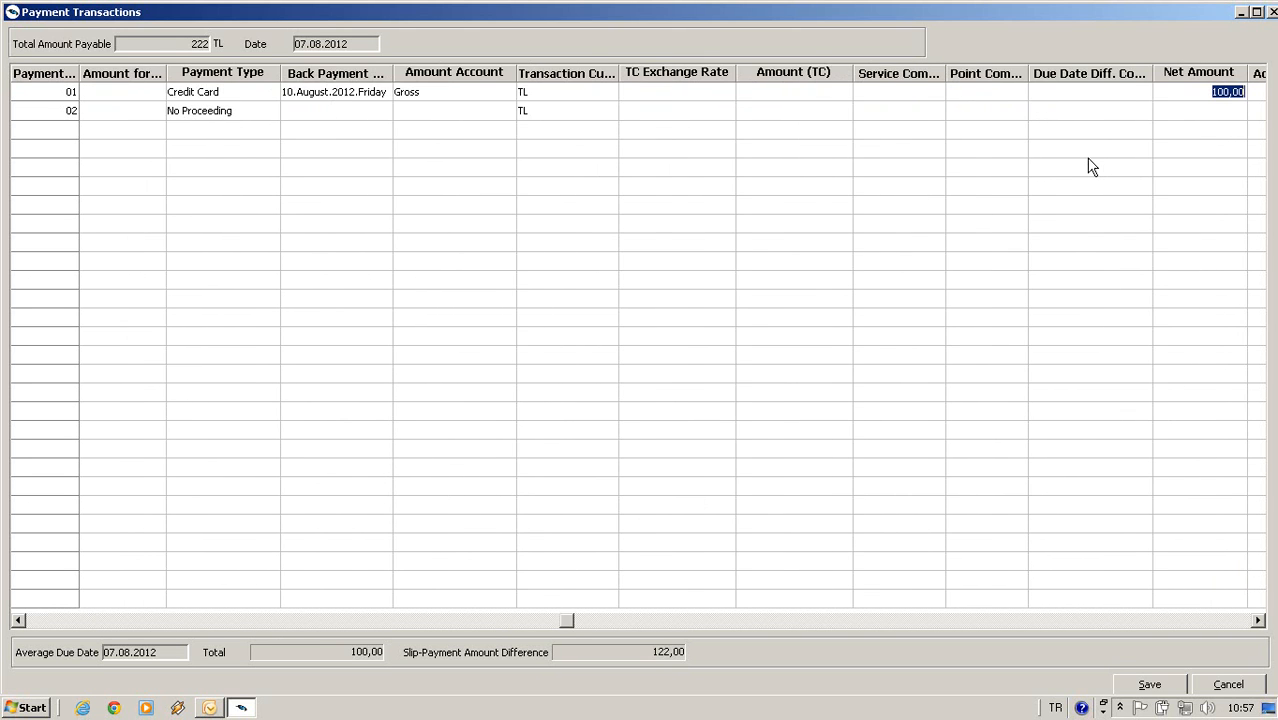
key(Tab)
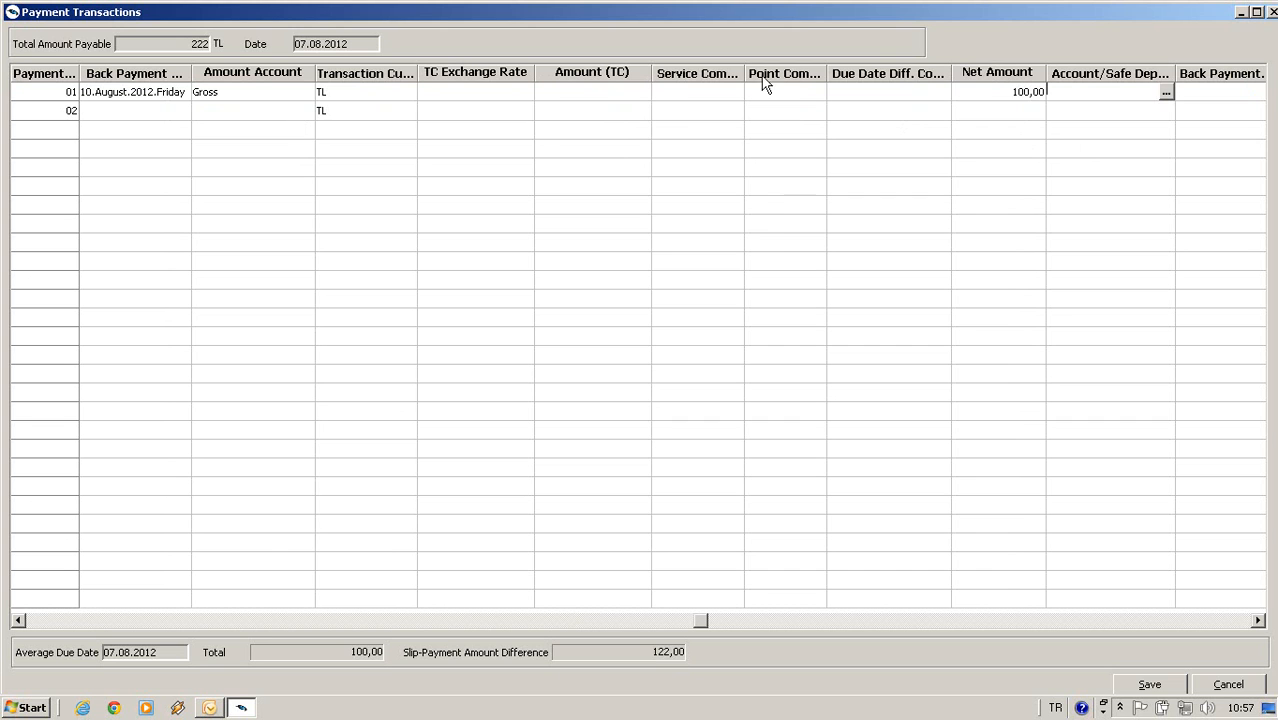
click(1168, 92)
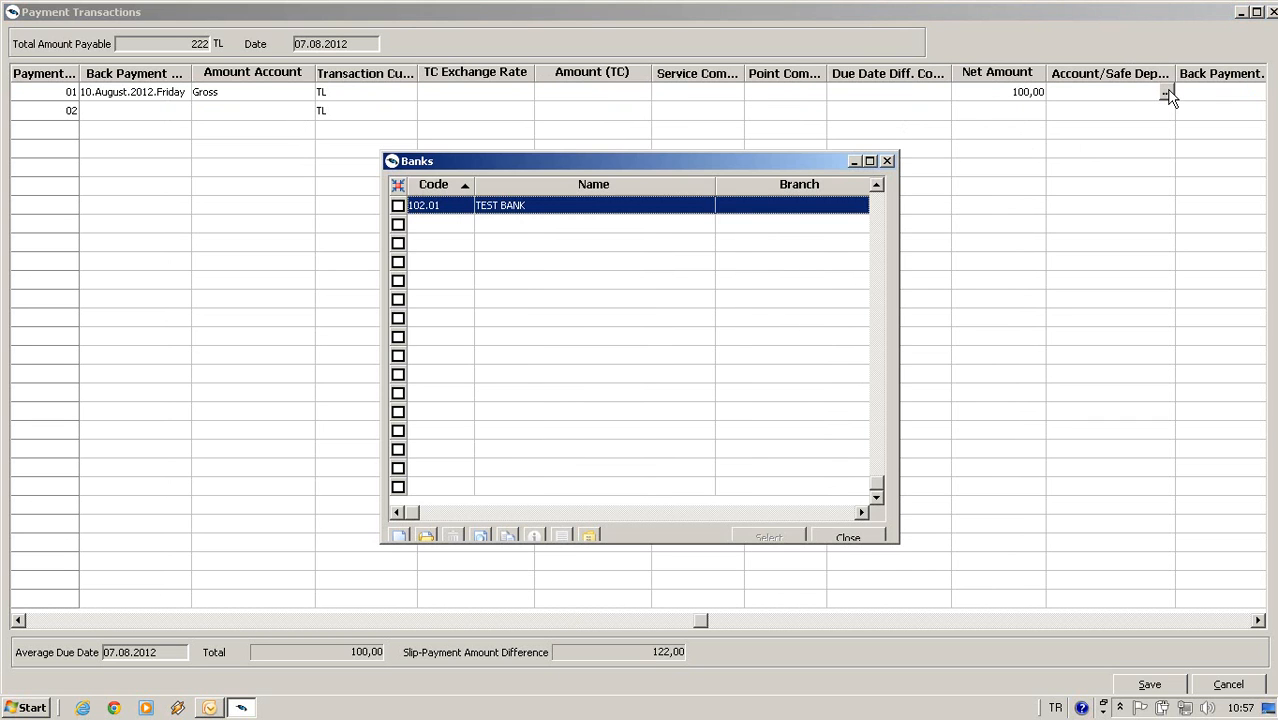
double_click(497, 208)
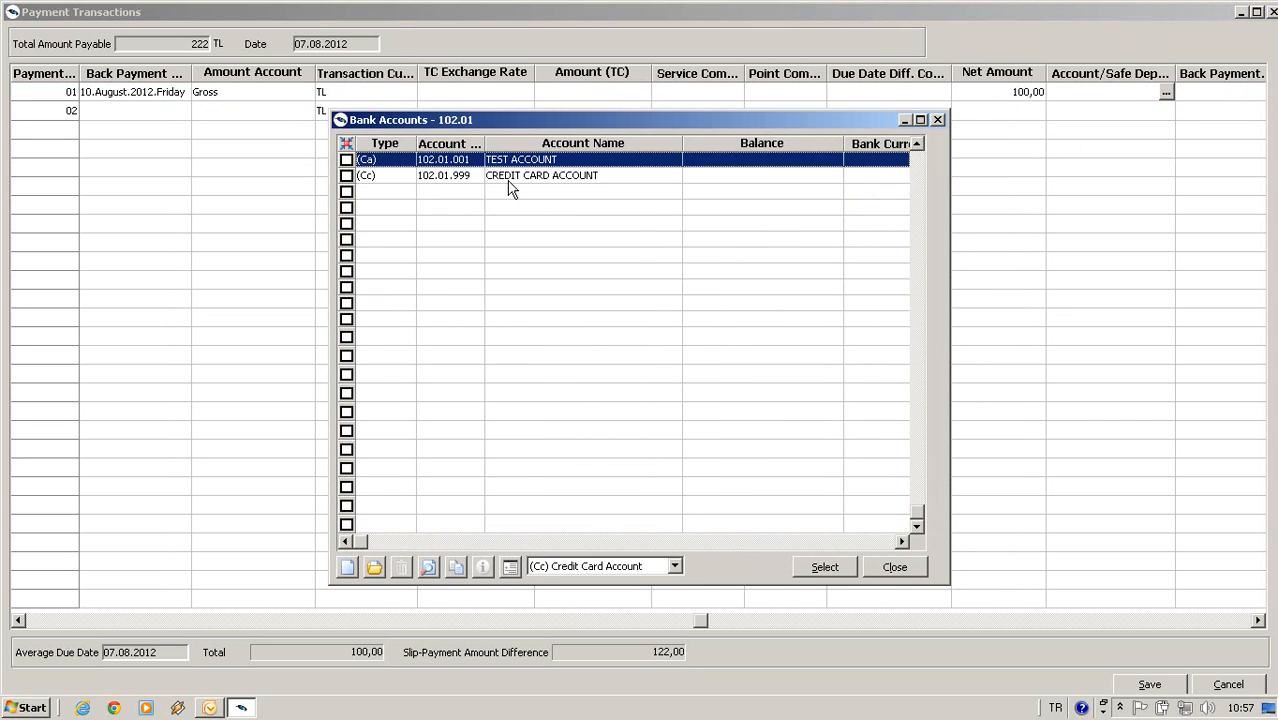
click(525, 178)
double_click(541, 188)
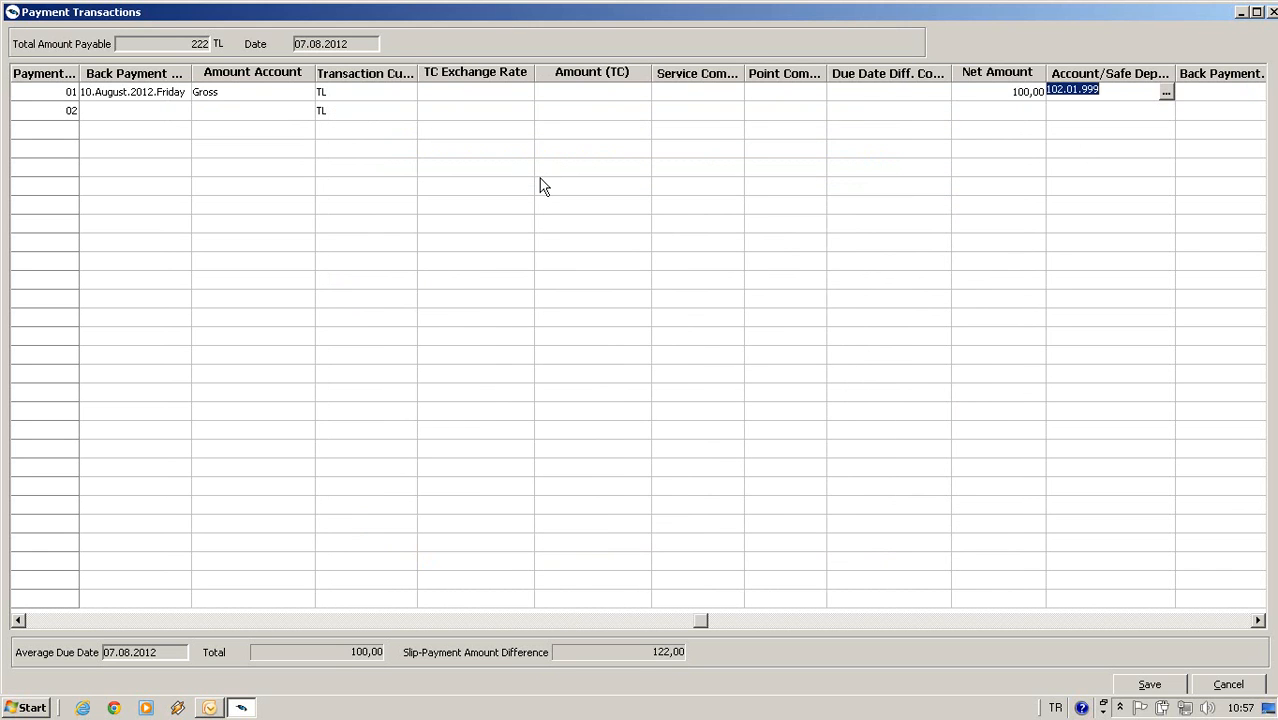
Widen the Back Payment Plan and Credit Card No columns so their full headings fit
key(Tab)
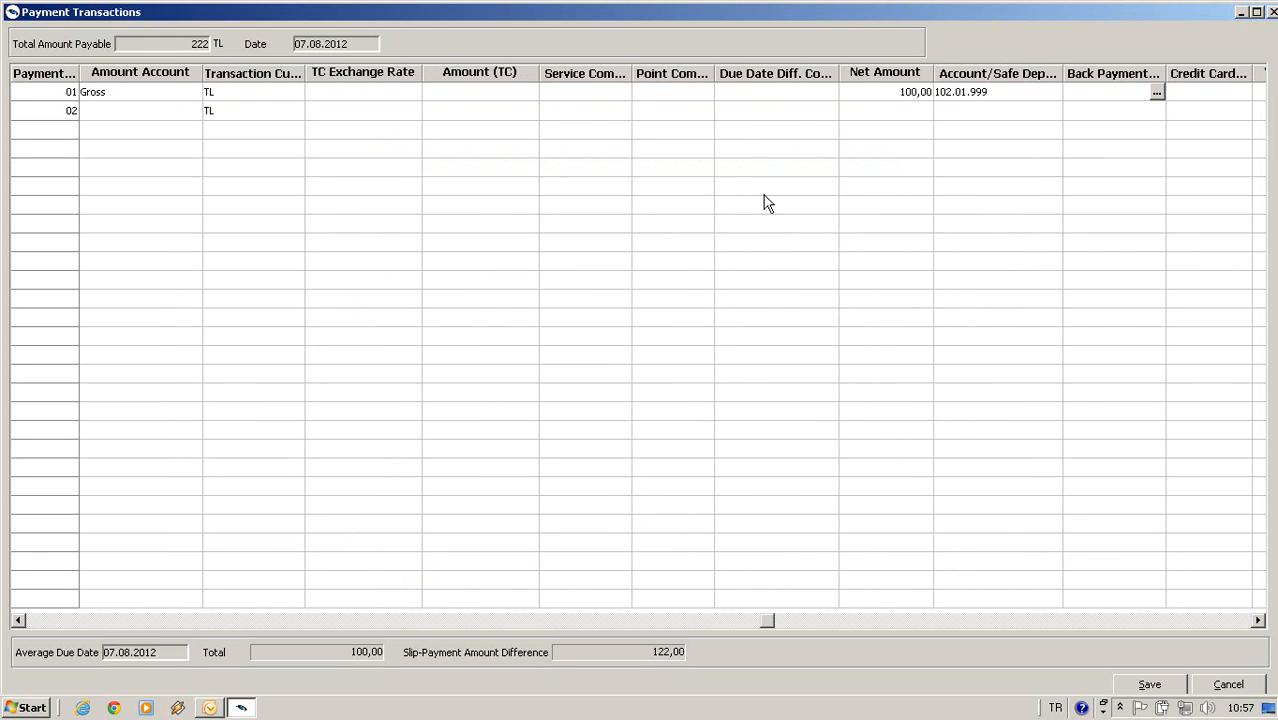
key(Tab)
key(Tab)
key(Tab)
key(Tab)
key(Tab)
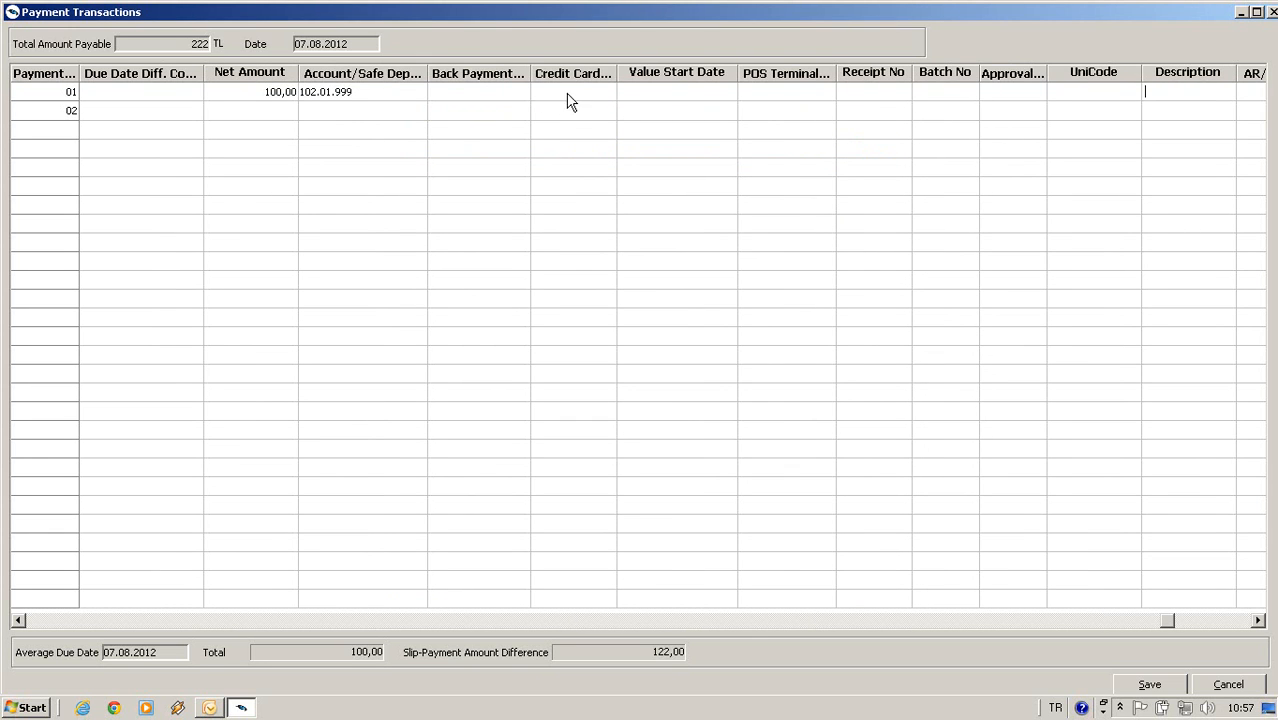
drag(536, 84, 572, 82)
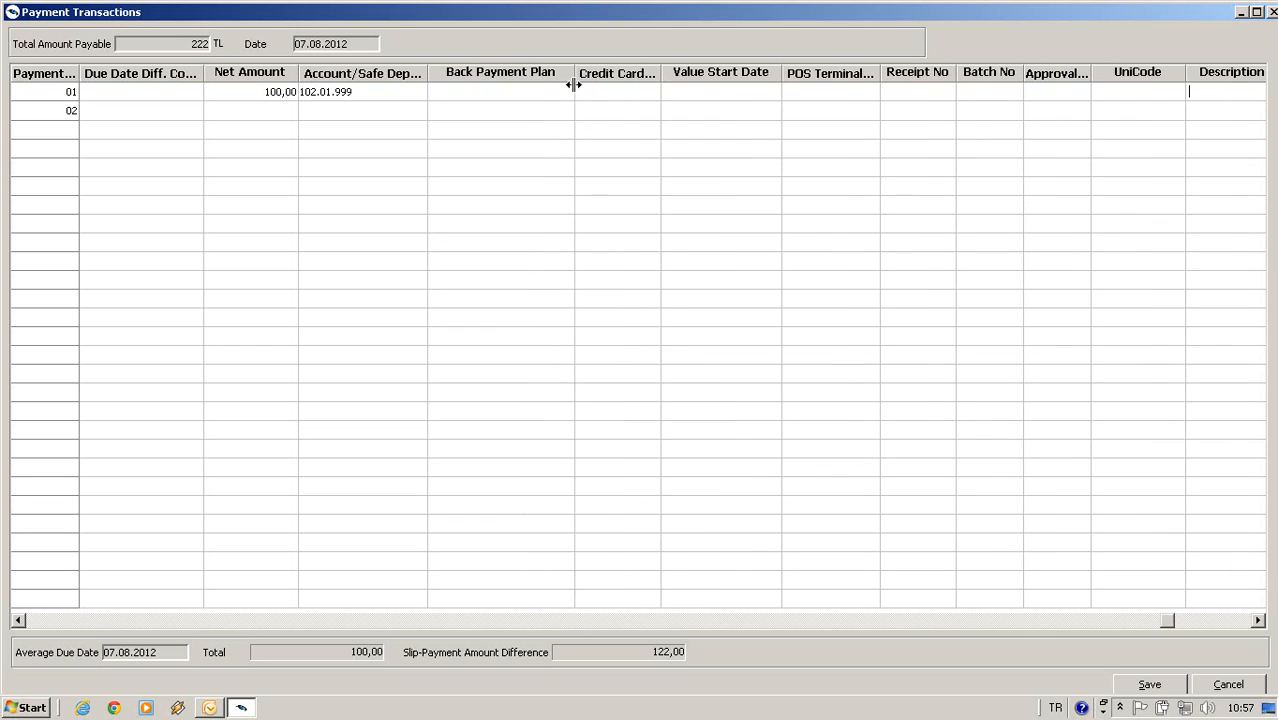
drag(658, 80, 753, 104)
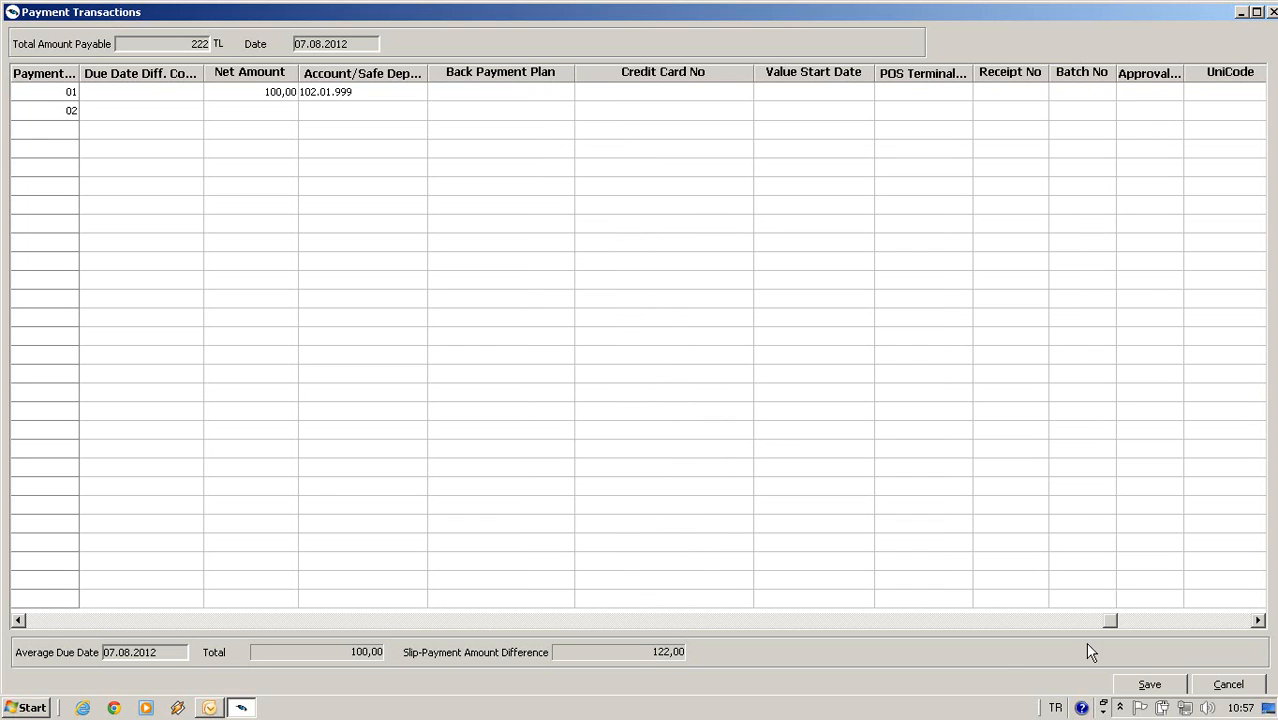
Fill the second payment line with date 07.08.2012, amount 72 and payment type Cash
drag(1110, 620, 8, 662)
click(155, 111)
text(07.08.2012)
key(Tab)
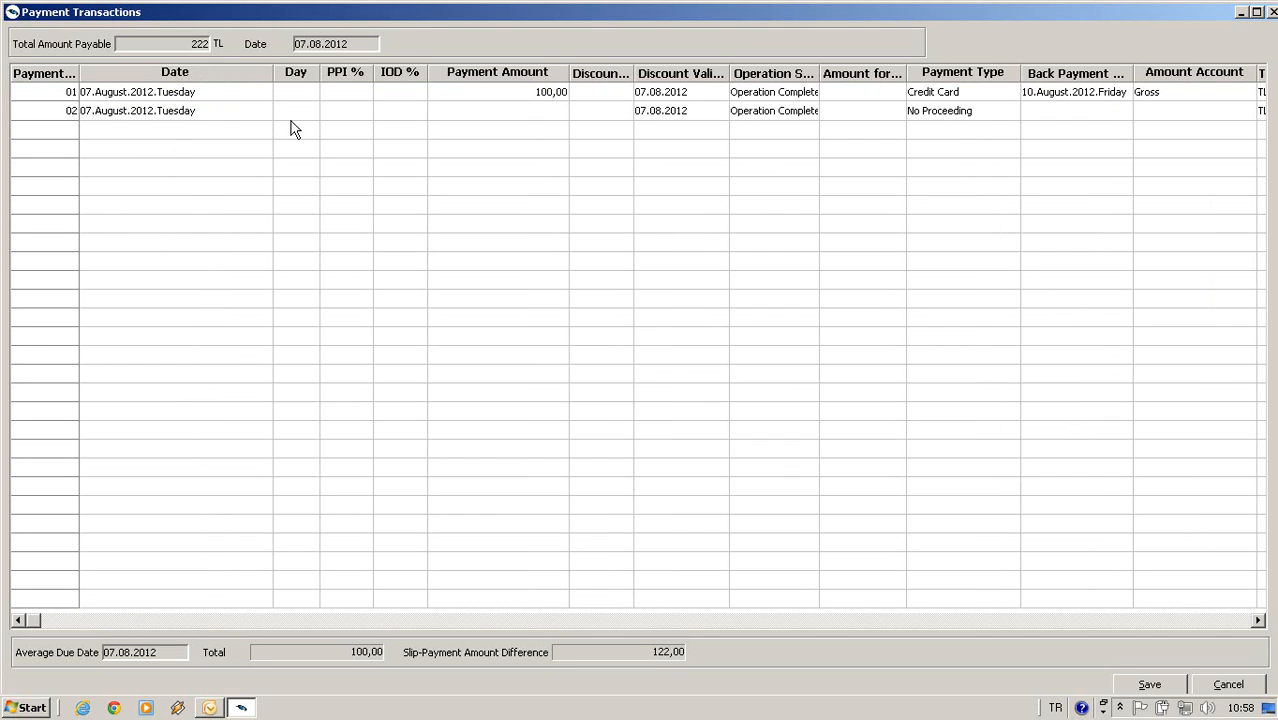
text(72)
key(Tab)
key(Tab)
key(Tab)
click(947, 115)
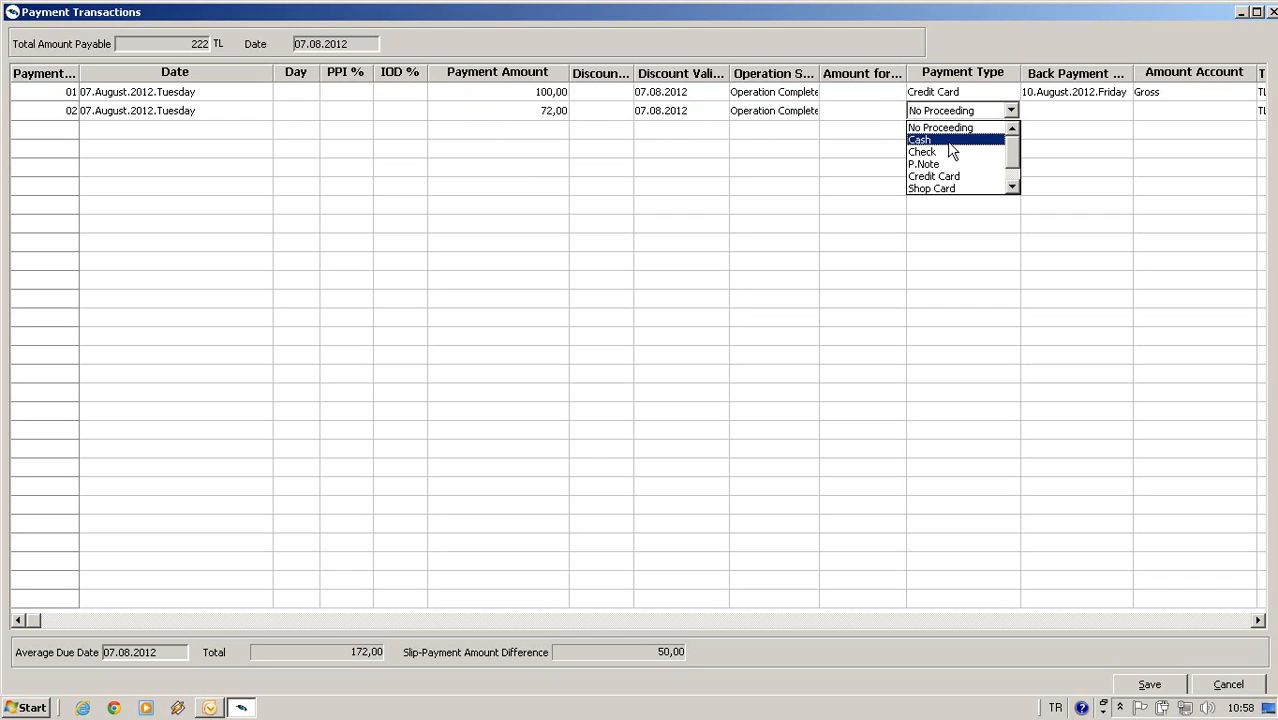
click(947, 139)
Assign safe deposit 100.001 TEST SAFE DEPOSIT to the cash payment
key(Tab)
key(Tab)
key(Tab)
key(Tab)
key(Tab)
key(Tab)
key(Tab)
key(Tab)
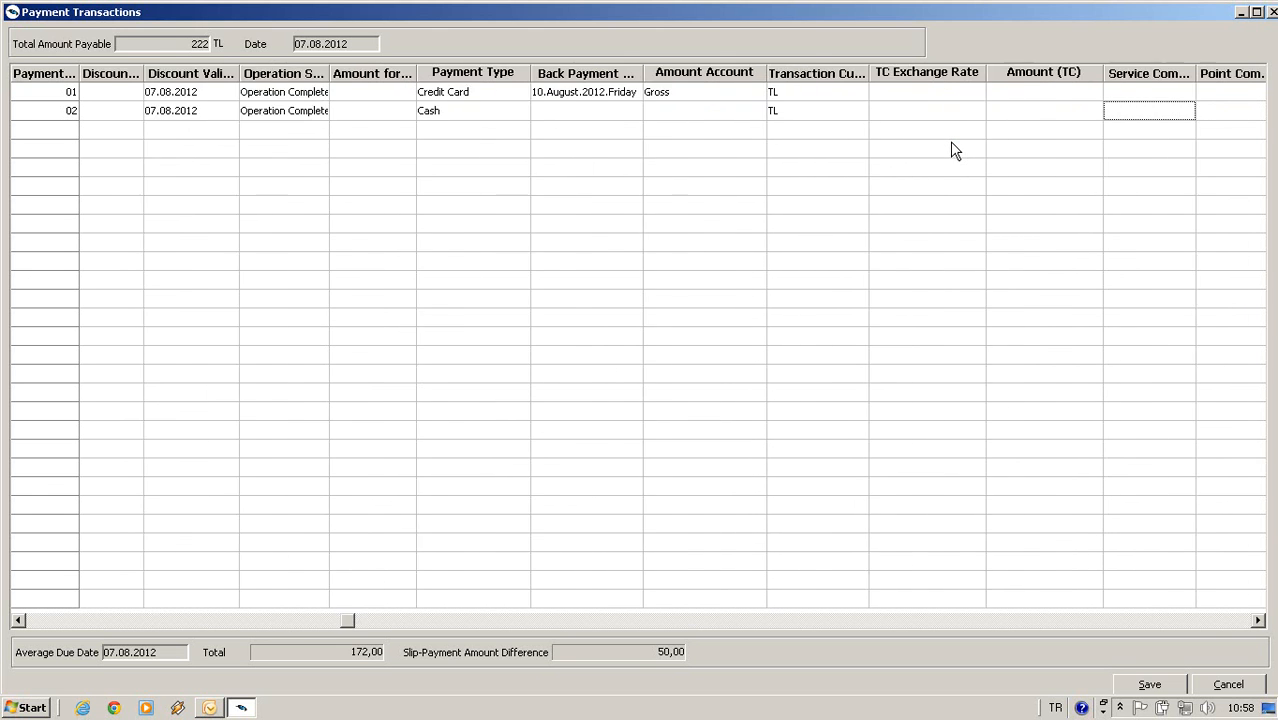
key(Tab)
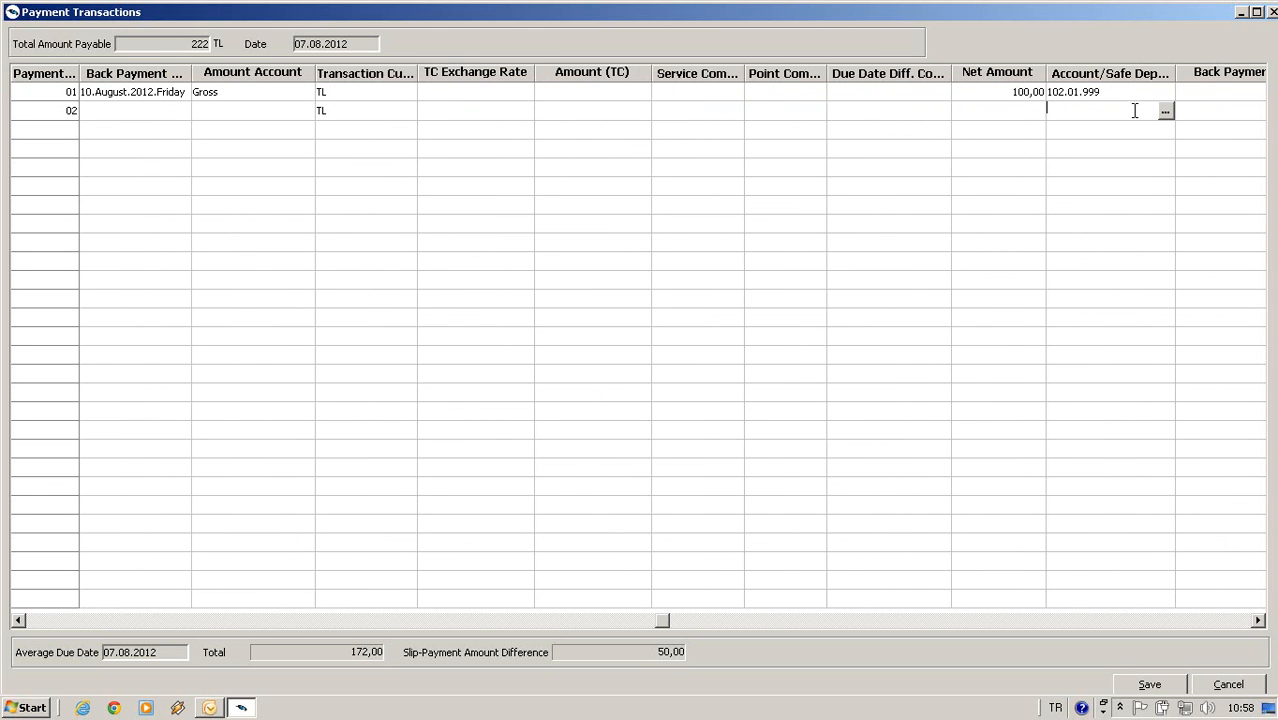
click(1040, 115)
click(1088, 116)
click(1166, 110)
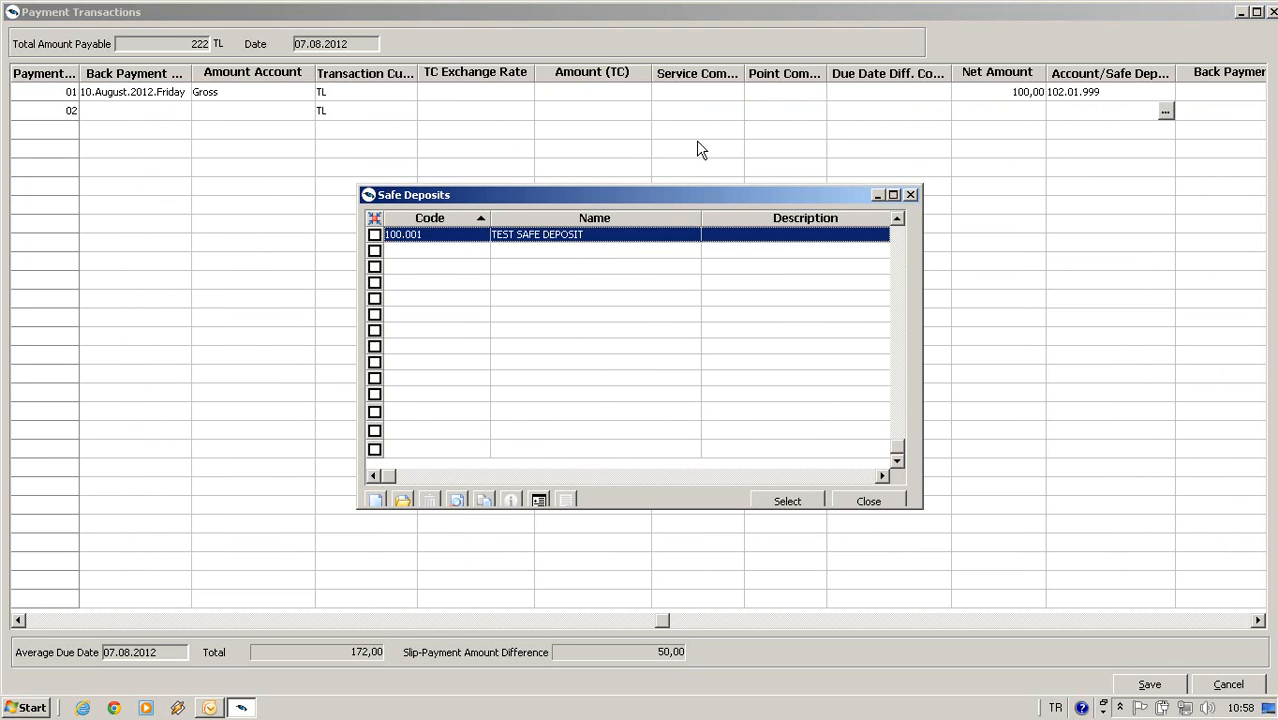
double_click(570, 238)
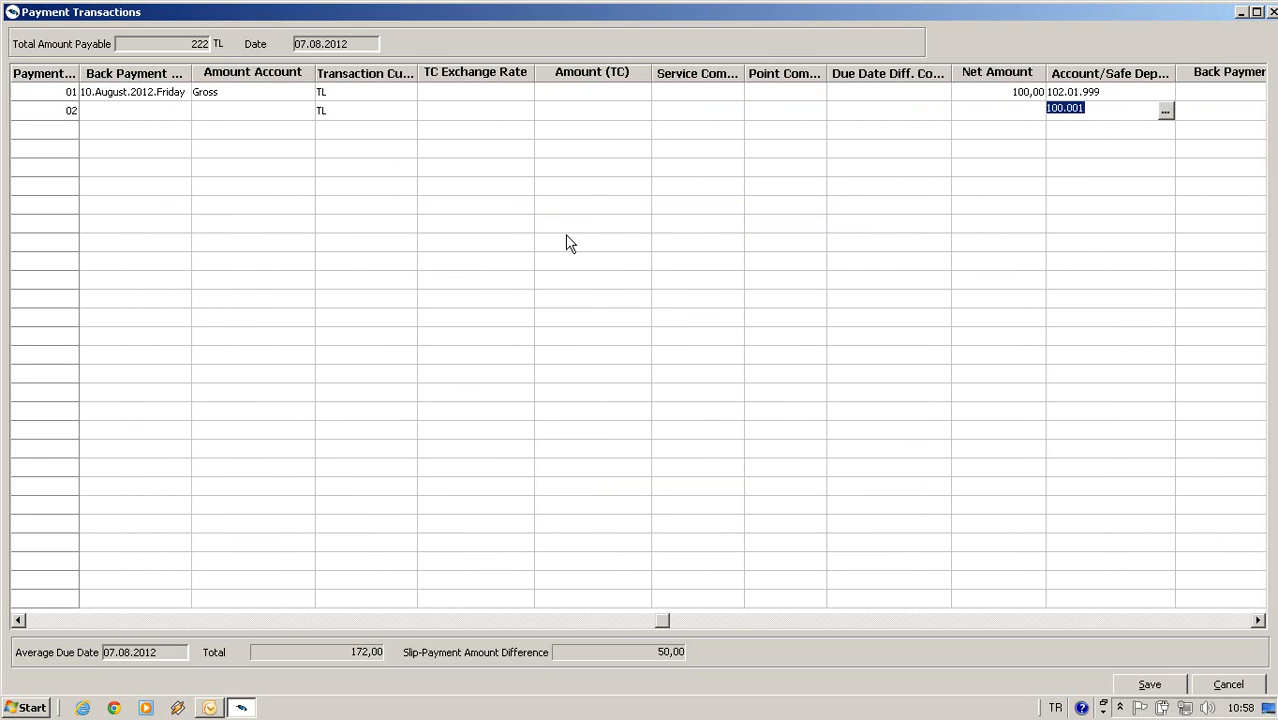
Add a third payment line below the cash payment for the remaining amount
key(Tab)
key(Tab)
key(Tab)
key(Tab)
key(Tab)
key(Tab)
key(Tab)
key(Tab)
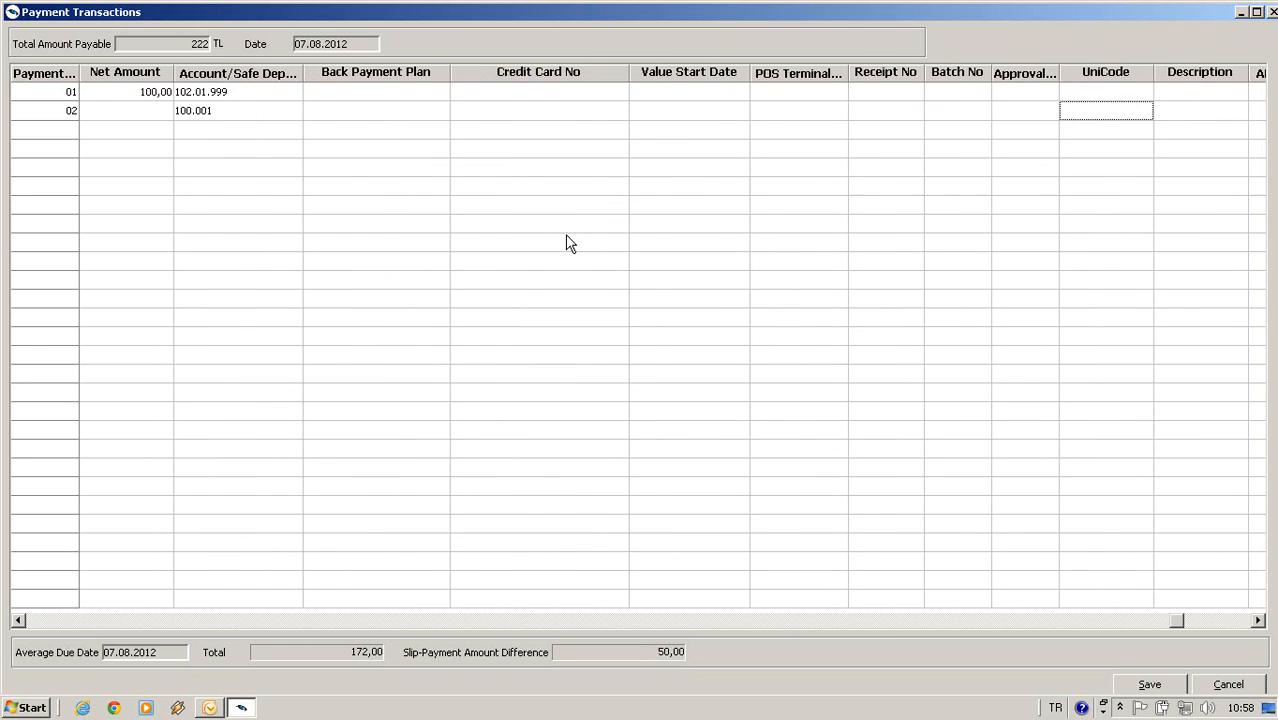
key(Tab)
key(Tab)
key(Tab)
key(Tab)
click(111, 131)
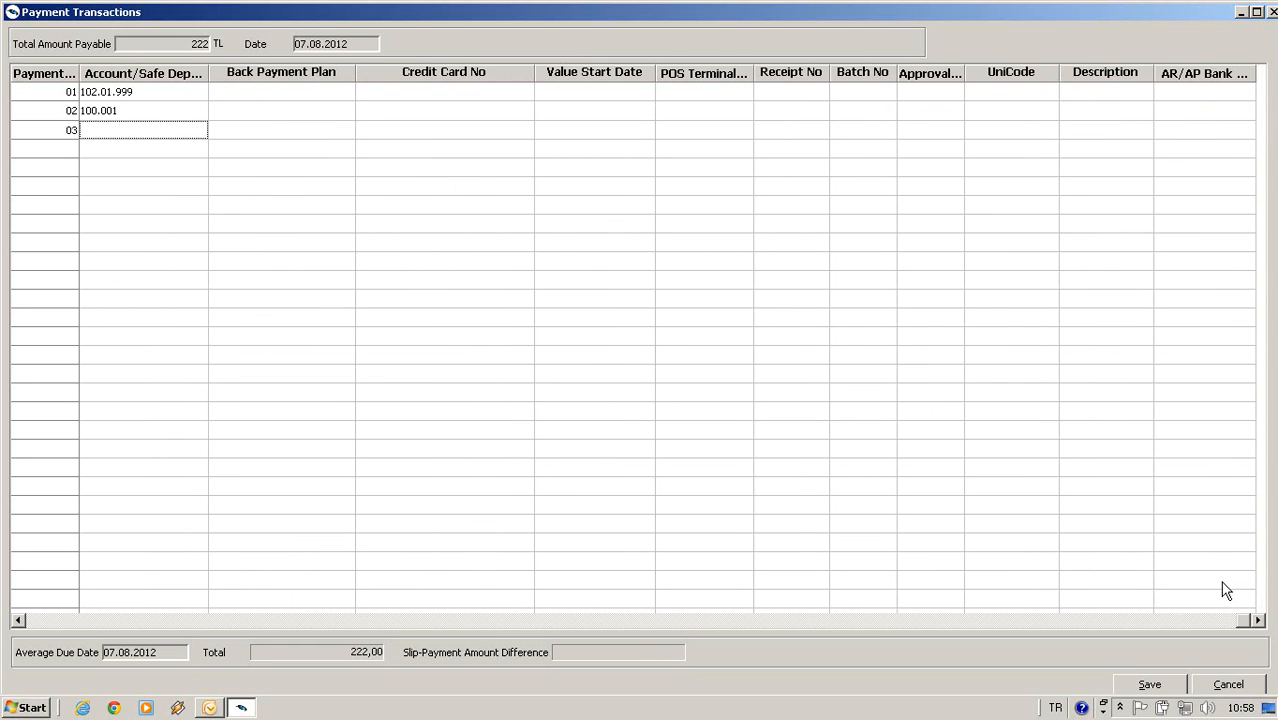
Set the date of the third payment line to 07.08.2012
drag(1246, 621, 24, 660)
click(116, 134)
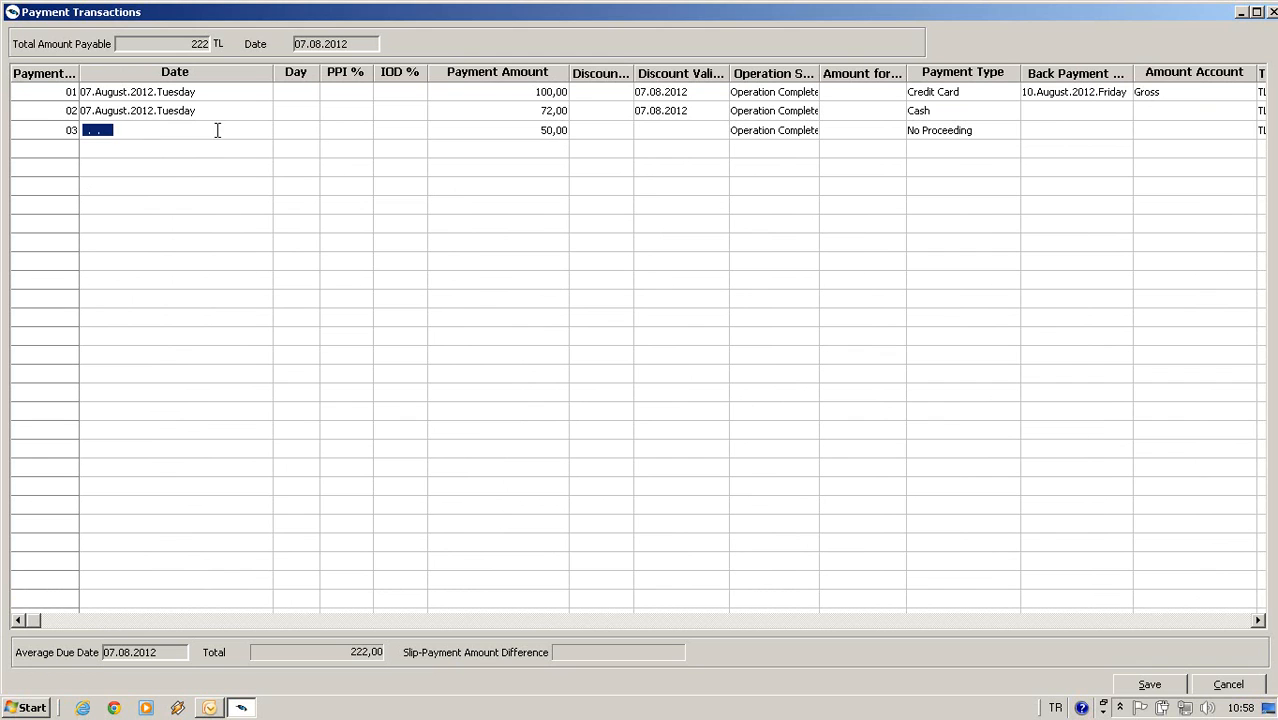
text(07)
text(08)
text(2012)
key(Tab)
key(Tab)
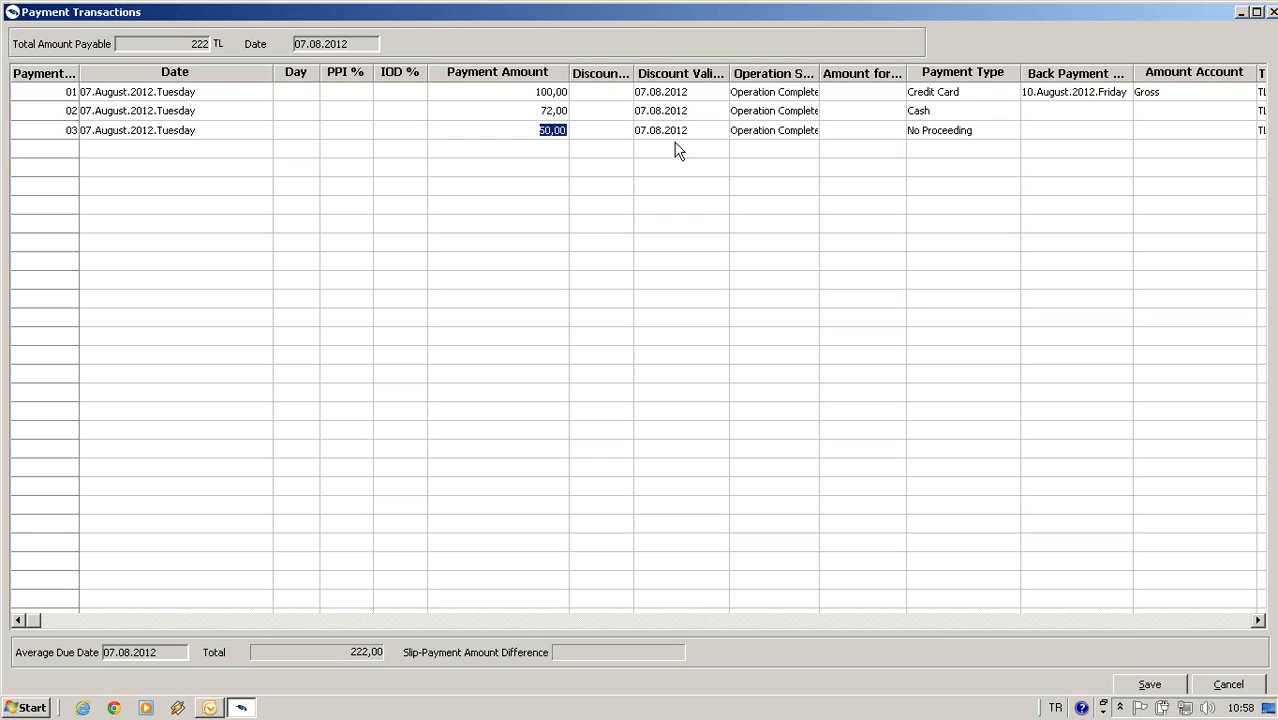
Look through the payment types for the third payment line and leave it as No Proceeding
key(Tab)
key(Tab)
key(Tab)
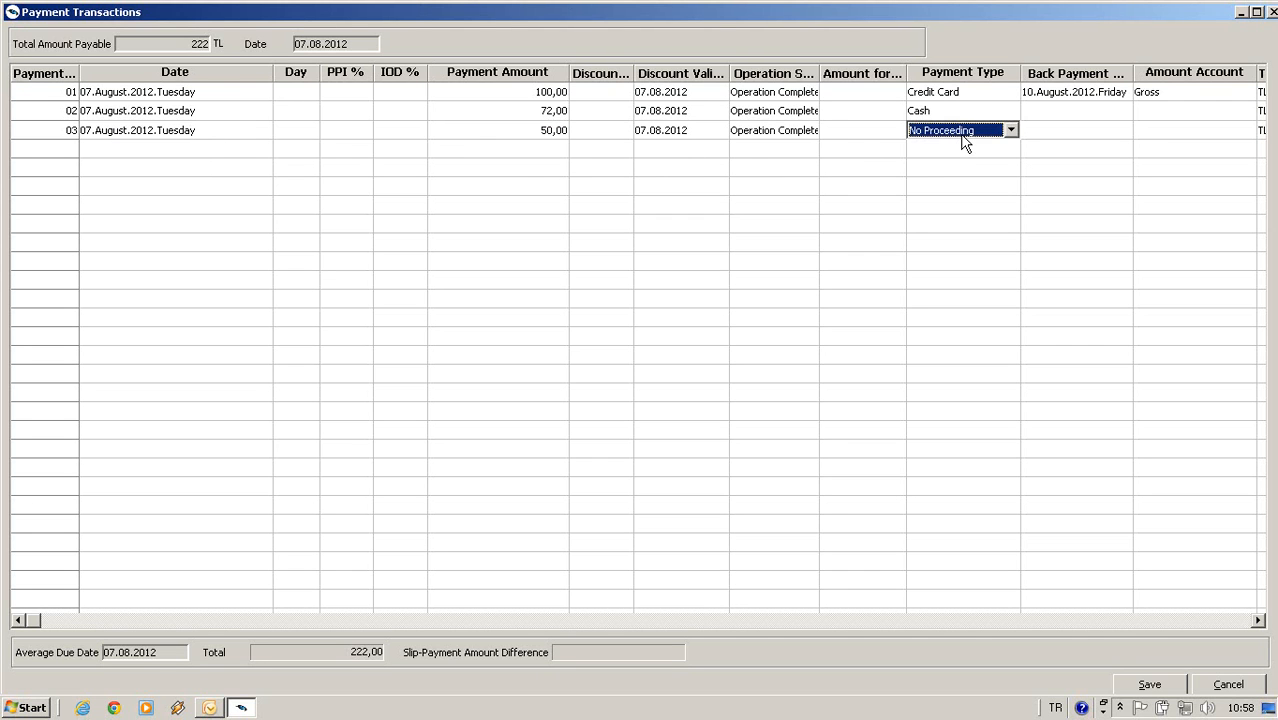
click(963, 137)
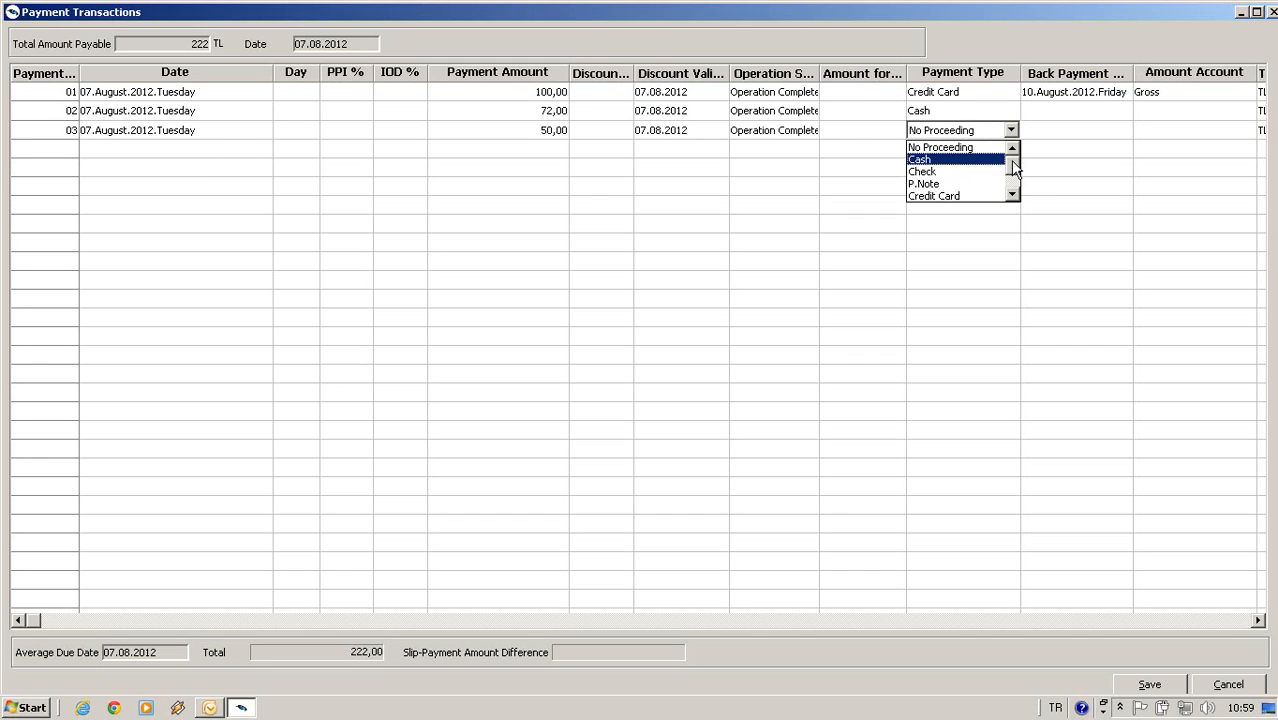
scroll(1012, 190, down, 1)
scroll(1015, 200, up, 1)
scroll(1015, 195, down, 1)
scroll(1013, 195, up, 1)
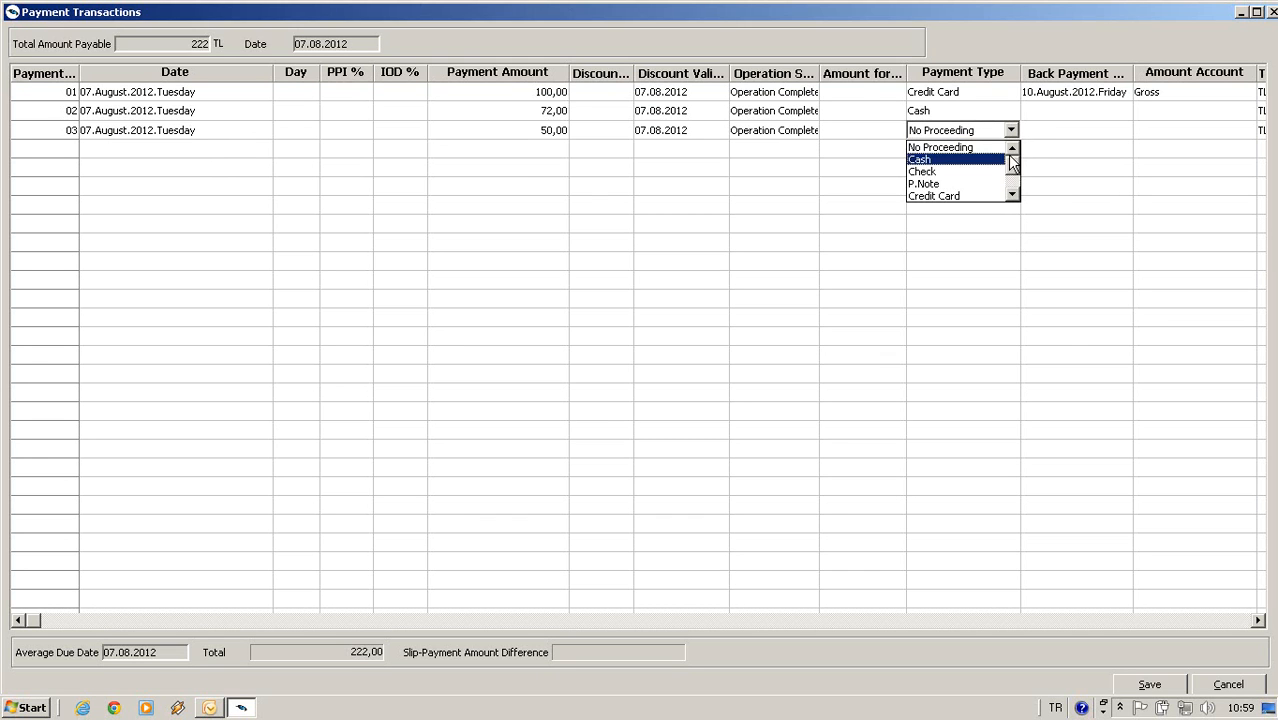
click(928, 148)
Go through the third payment line's remaining fields up to the AR/AP bank column without entering anything
key(Tab)
key(Tab)
key(Tab)
key(Tab)
key(Tab)
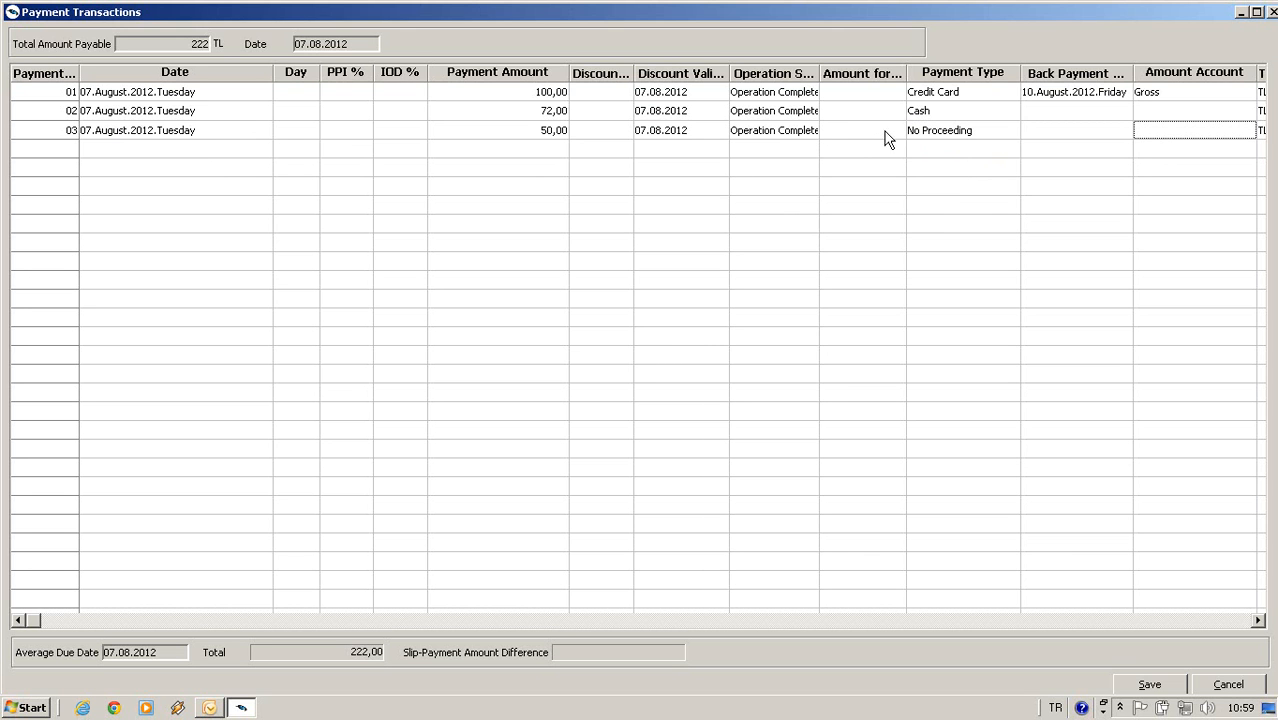
key(Tab)
key(Tab)
key(Tab)
key(Tab)
key(Tab)
key(Tab)
key(Tab)
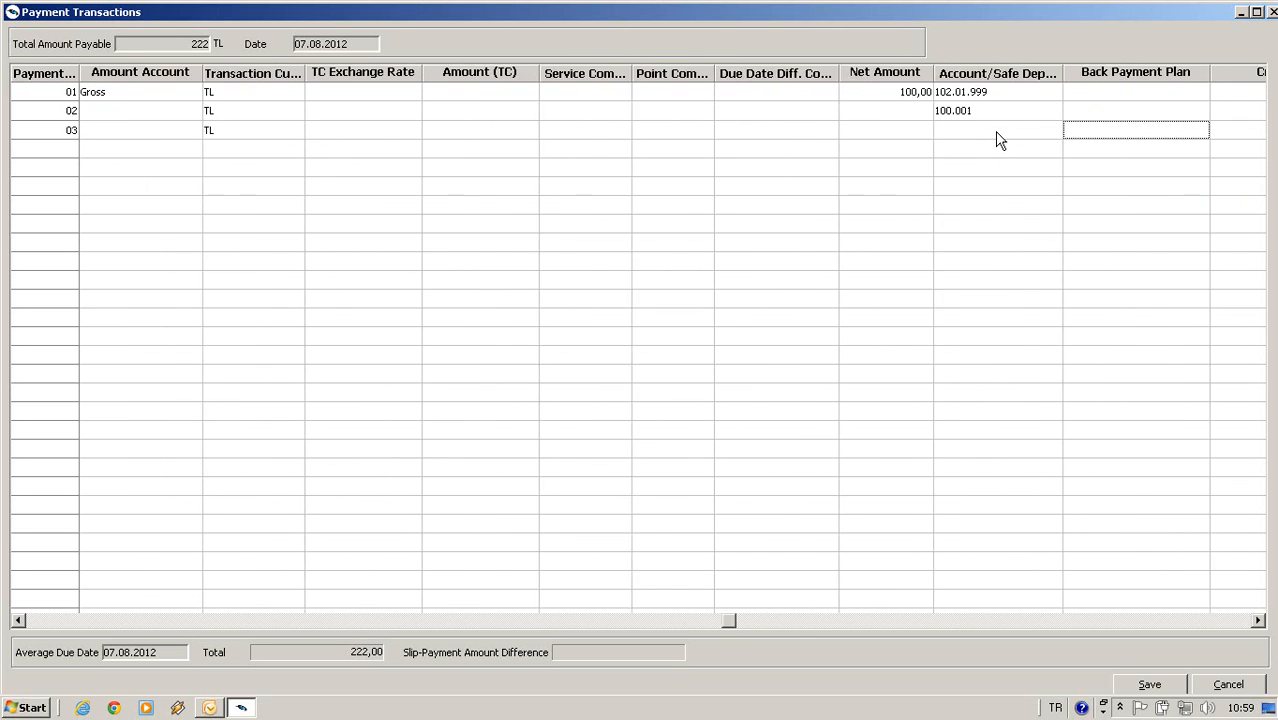
key(Tab)
key(Tab)
key(Tab)
key(Tab)
key(Tab)
key(Tab)
key(Tab)
key(Tab)
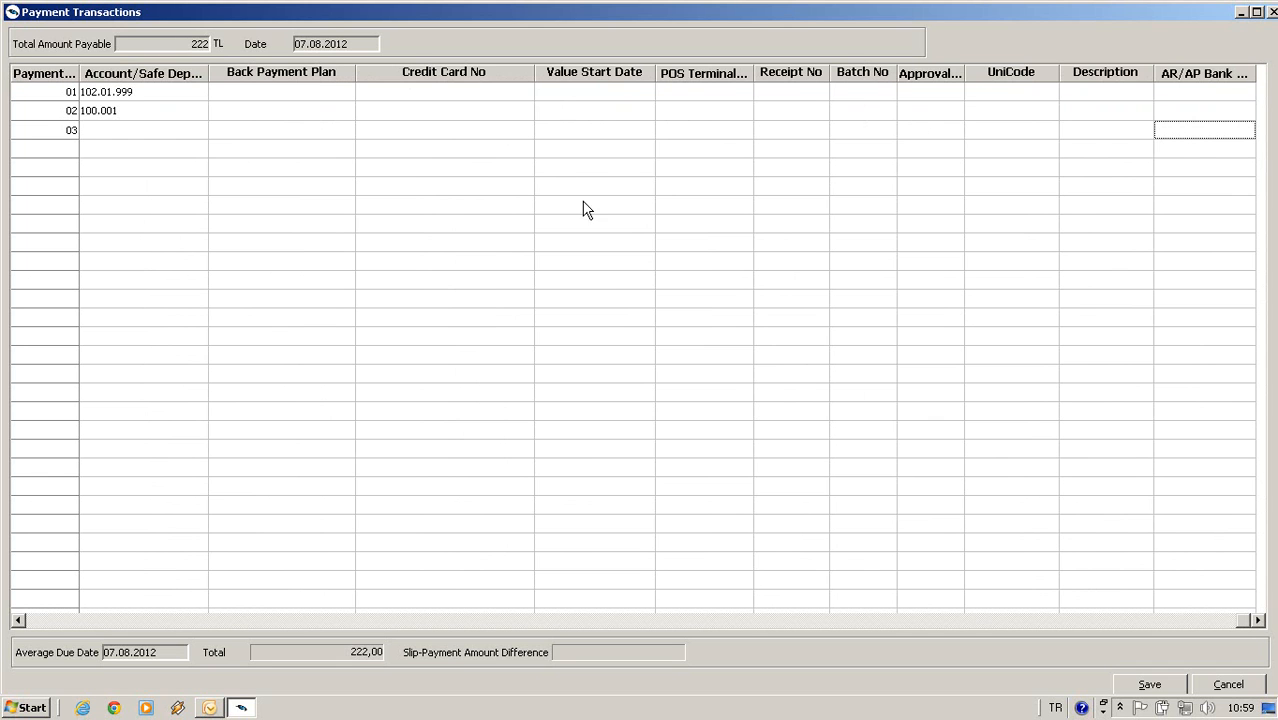
Save the payment transactions and the retail sales invoice
click(40, 621)
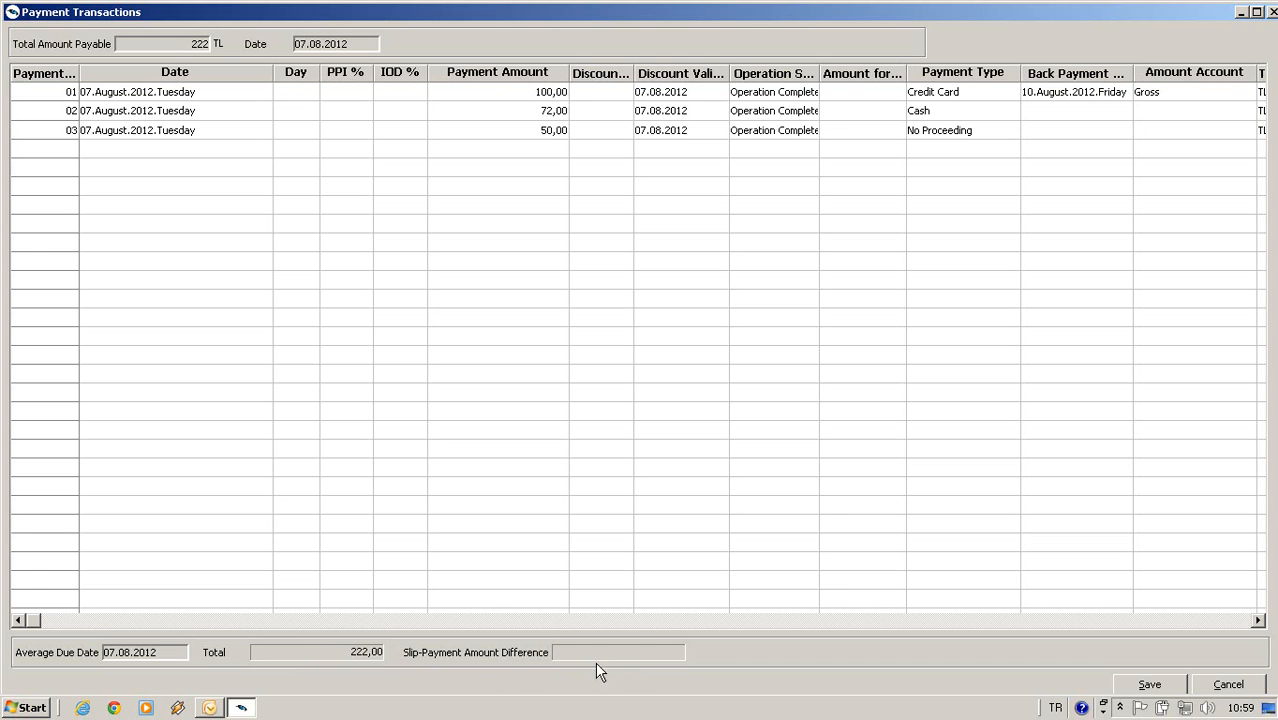
click(1150, 685)
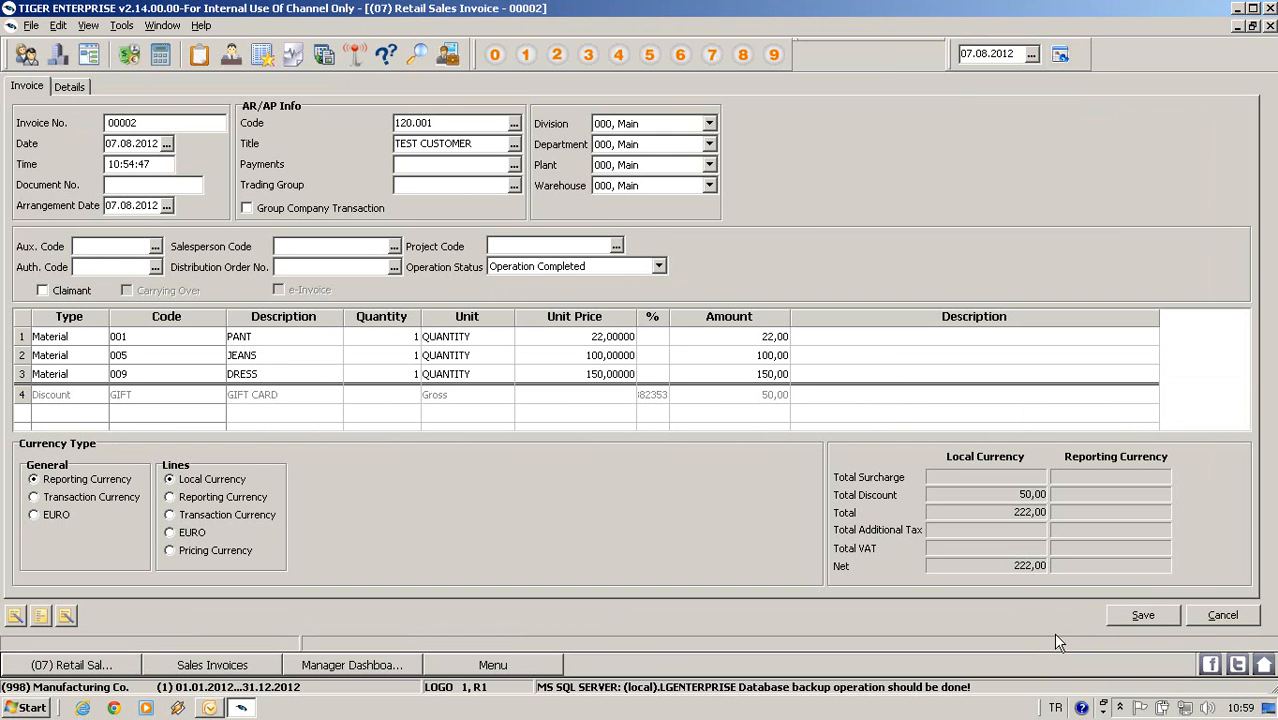
click(1146, 617)
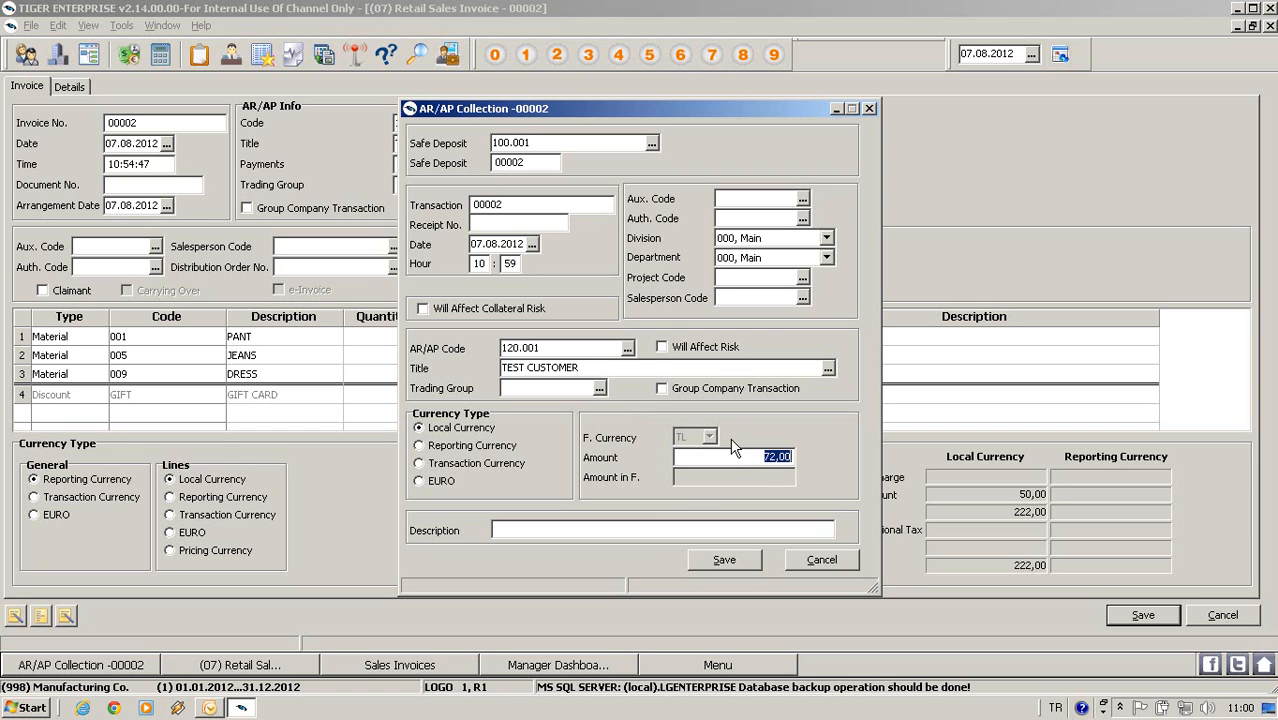
Describe the cash collection as CASH PAYMENT FOR INVOICE and save it
click(630, 531)
text(cASH PAYMENT FOR )
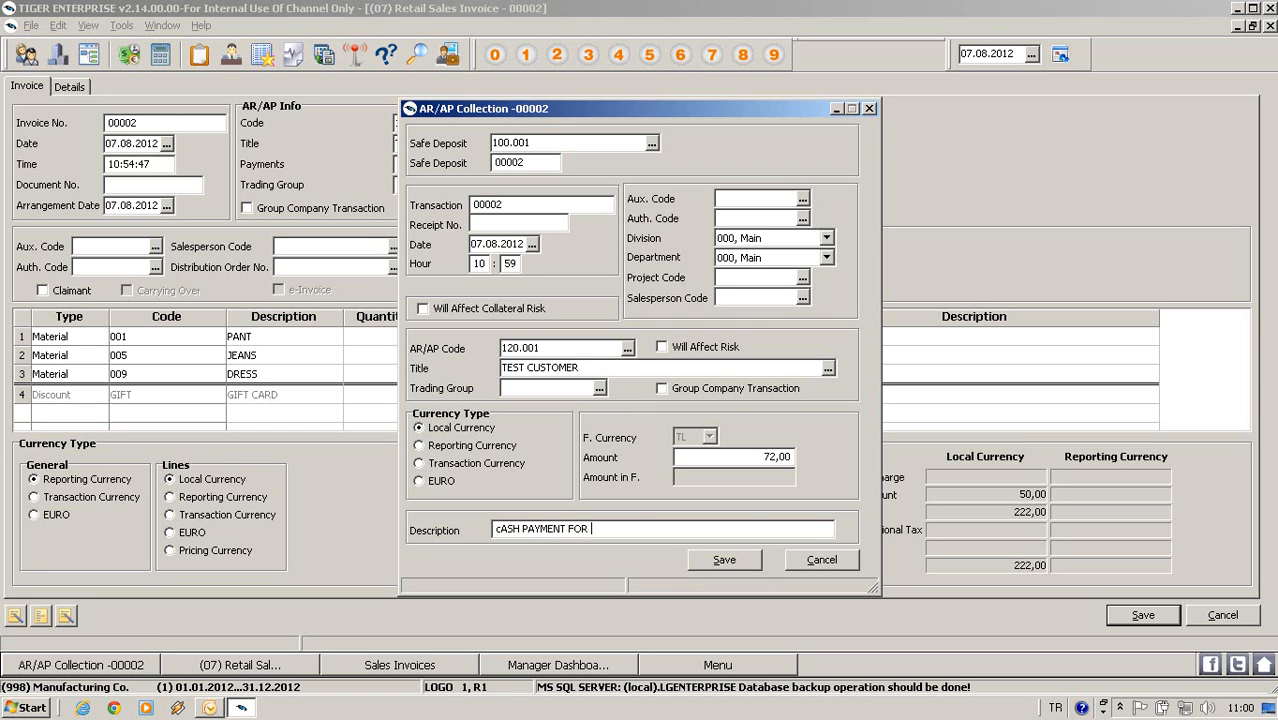
text(iNVOICE)
drag(631, 529, 585, 531)
text(R INVOICE)
click(500, 529)
key(Delete)
text(C)
click(719, 562)
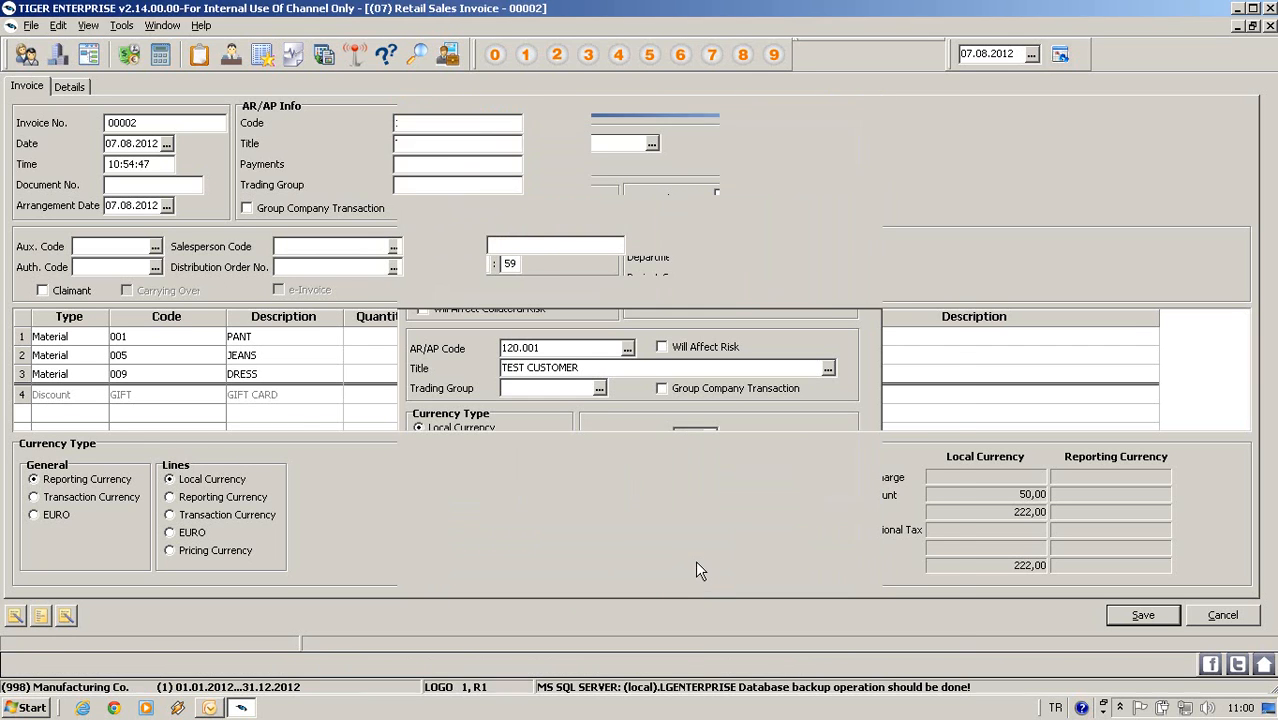
Describe the credit card slip as CC SLIP FOR INVOICE and save it
drag(424, 55, 380, 35)
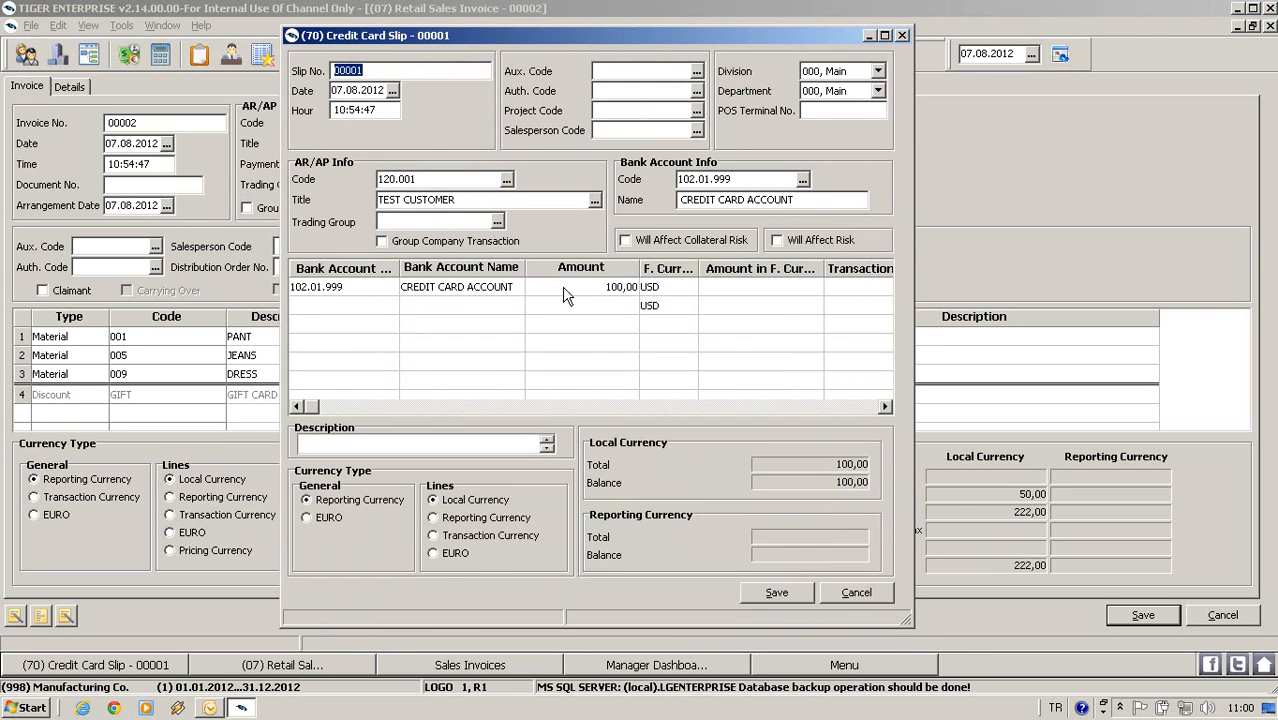
click(328, 444)
text(CC SLIP FOR INVOICE)
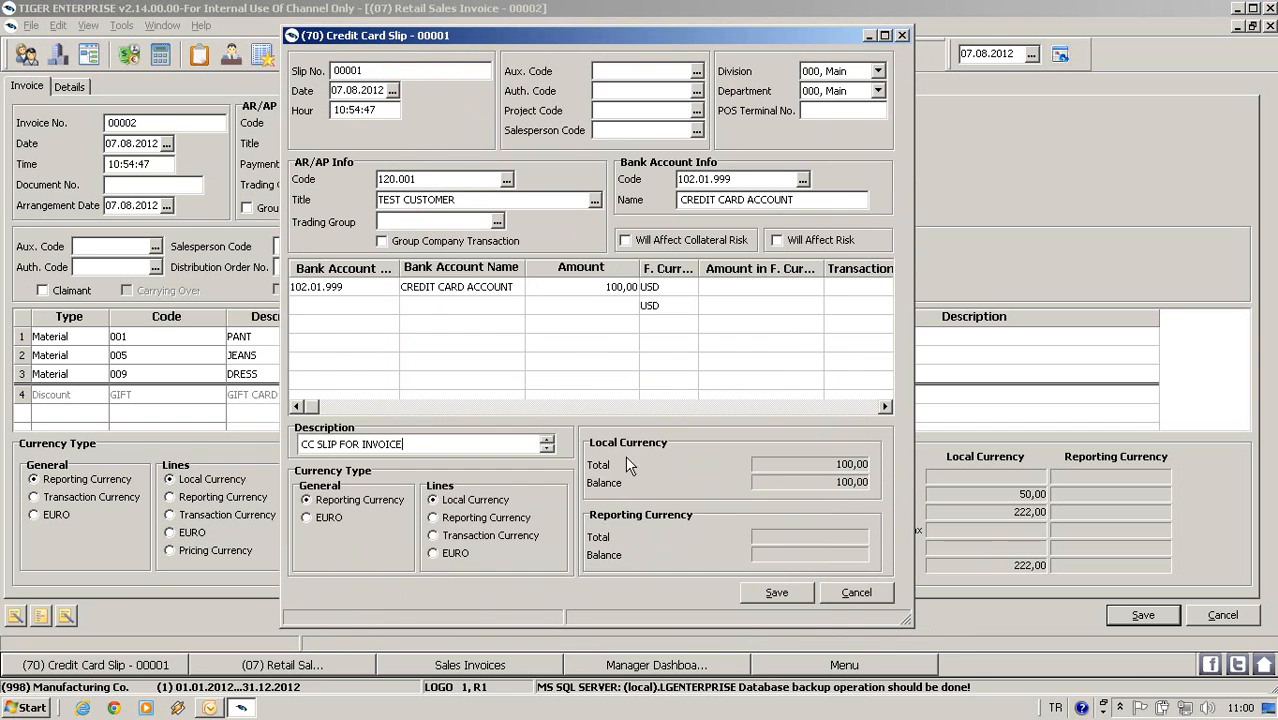
click(776, 593)
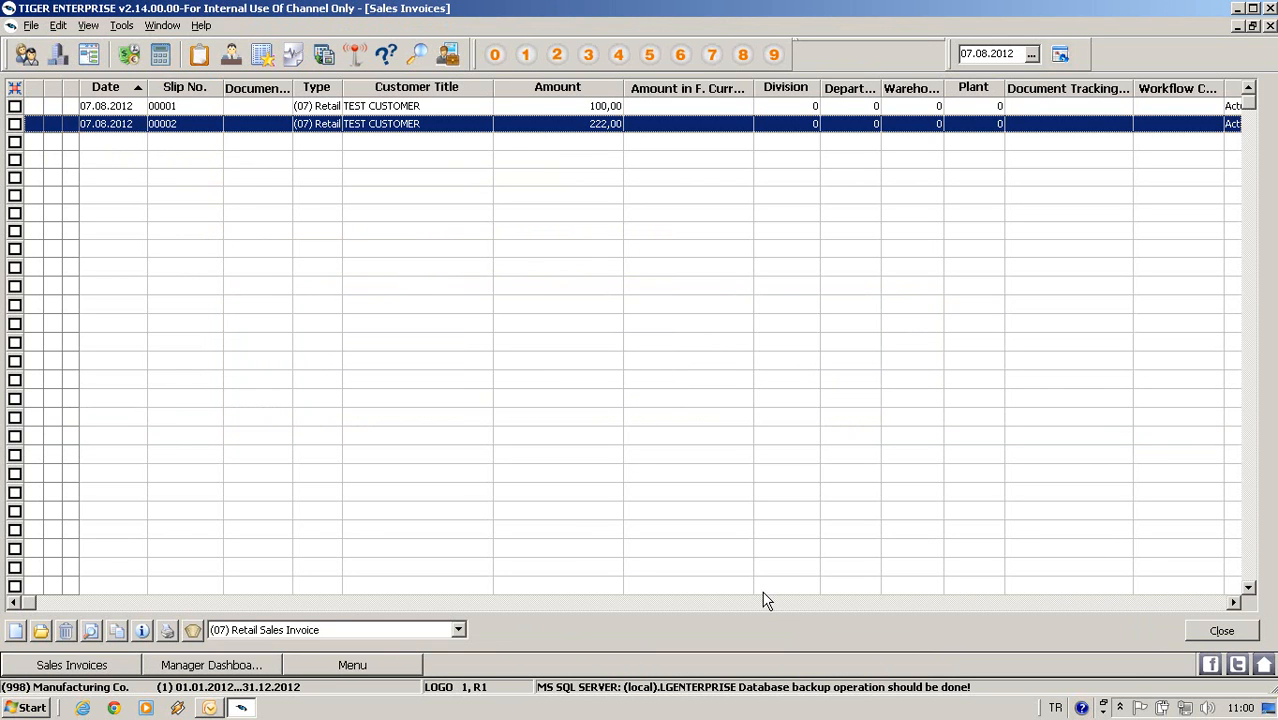
Open debt tracking for sales invoice 00002 and look up the closed transaction of its 72.00 debt line
right_click(443, 135)
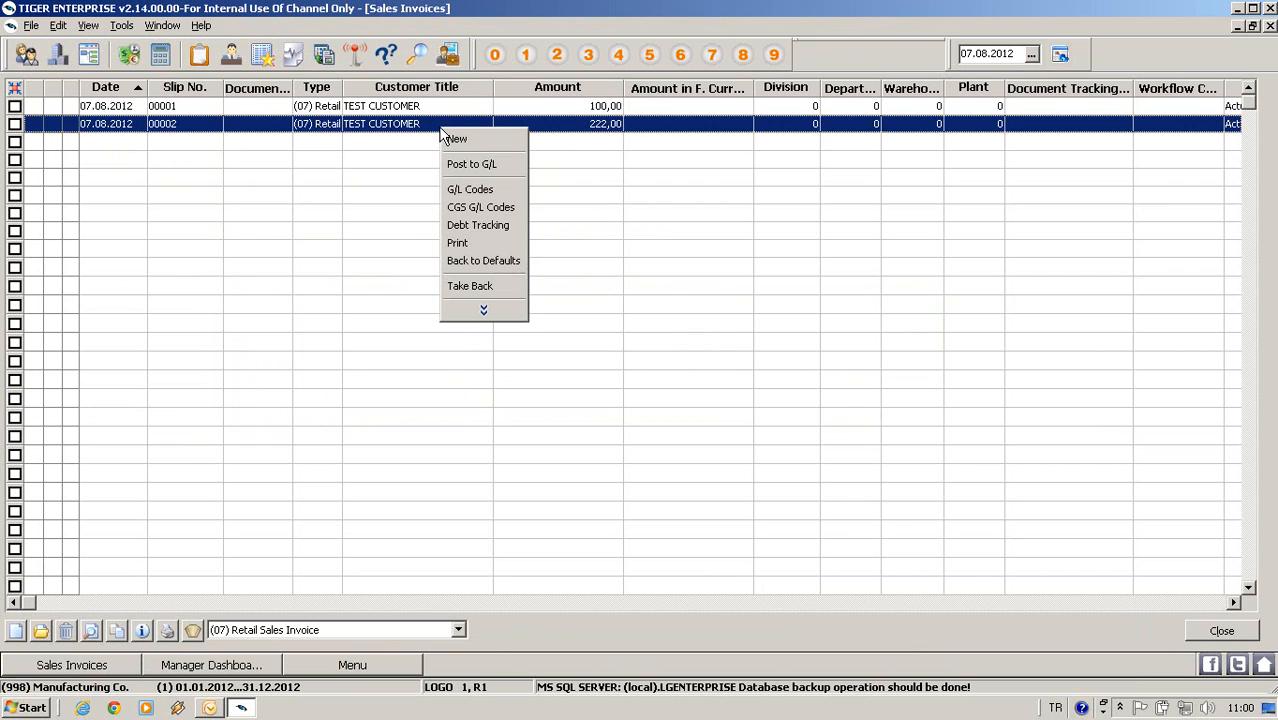
click(499, 230)
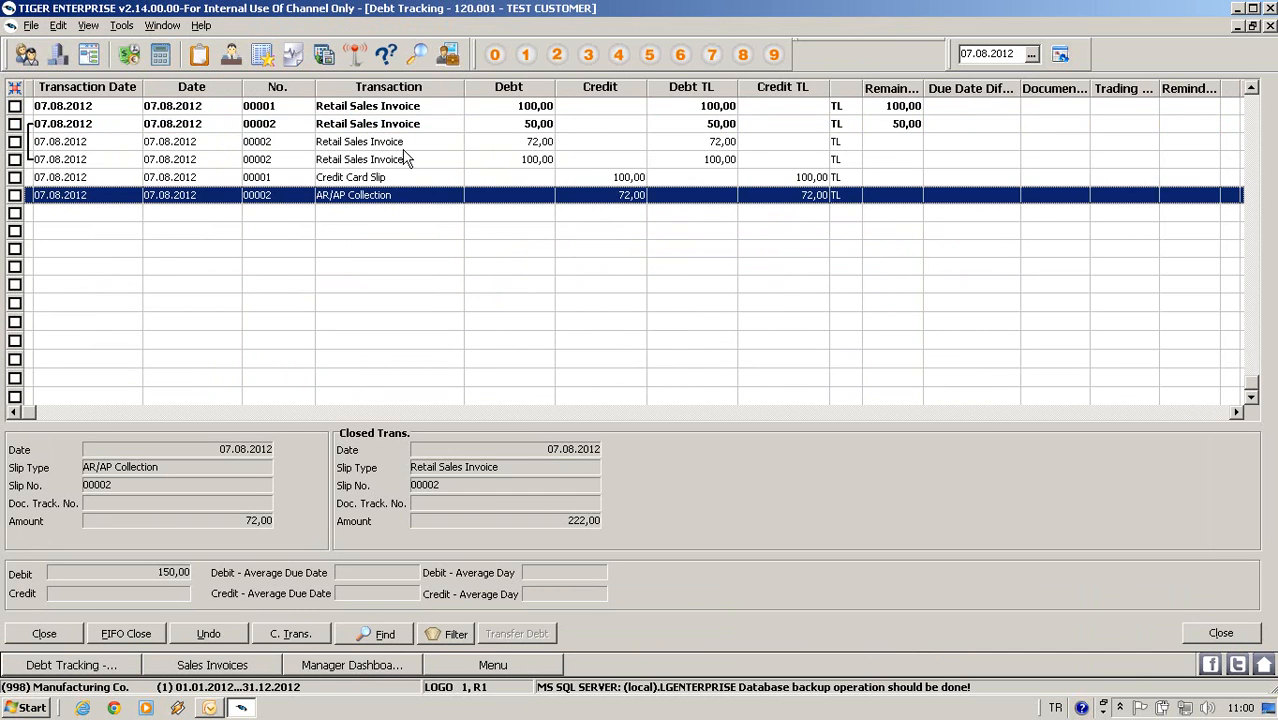
click(401, 144)
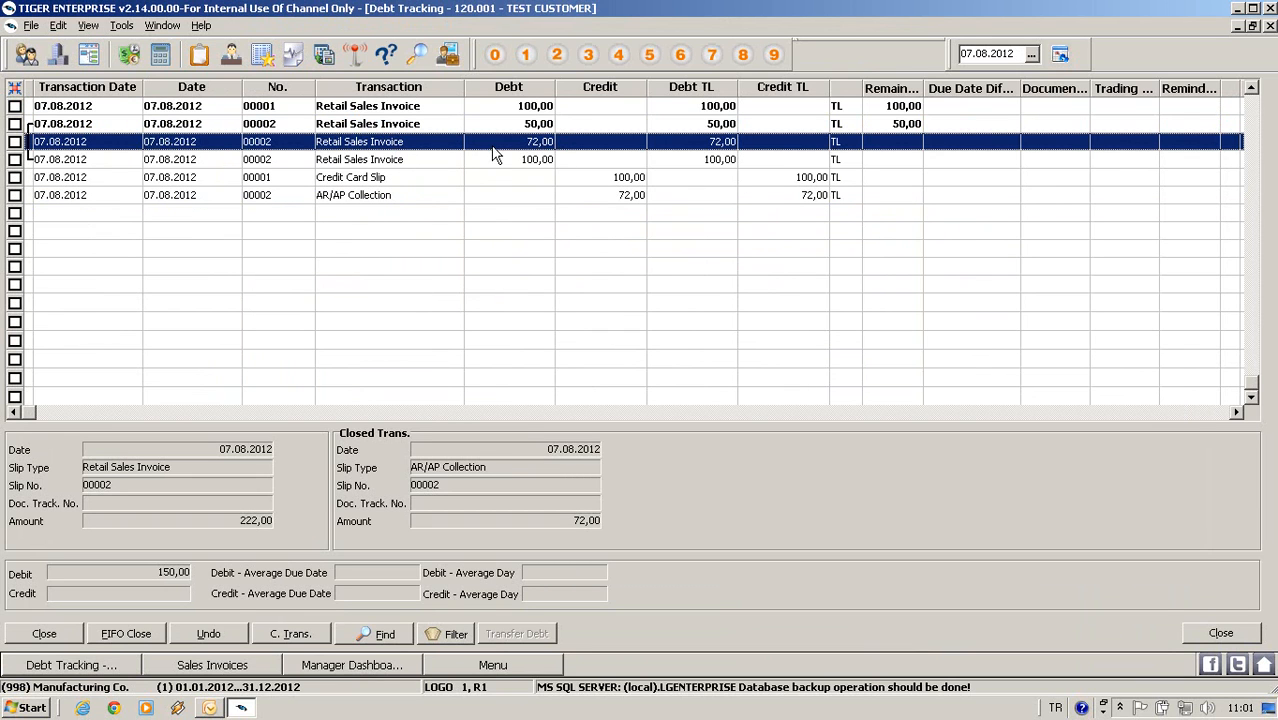
click(368, 200)
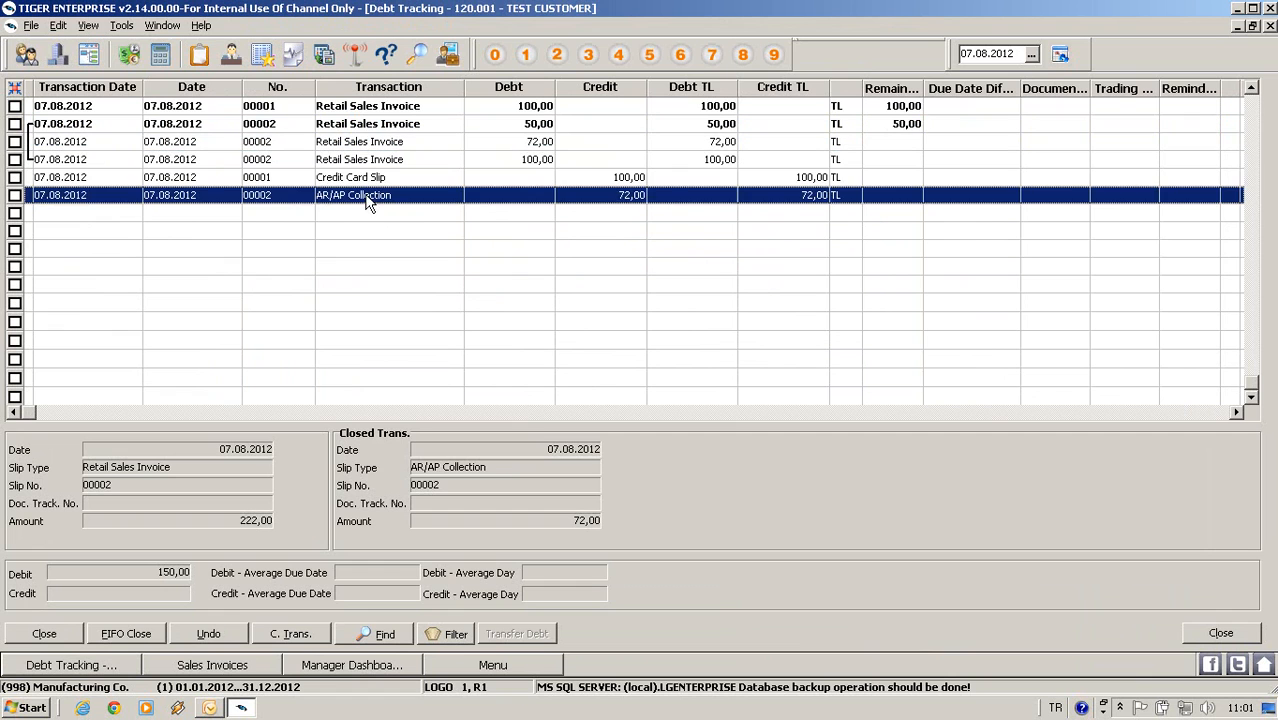
click(491, 147)
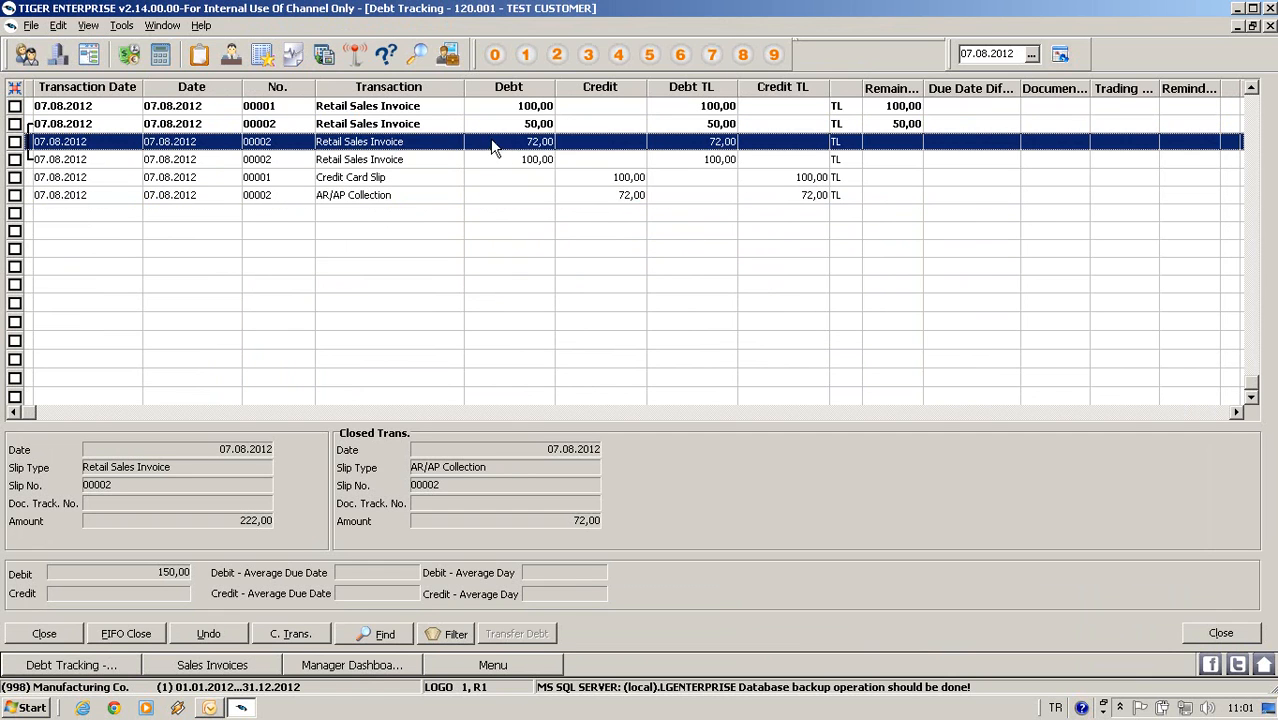
right_click(491, 147)
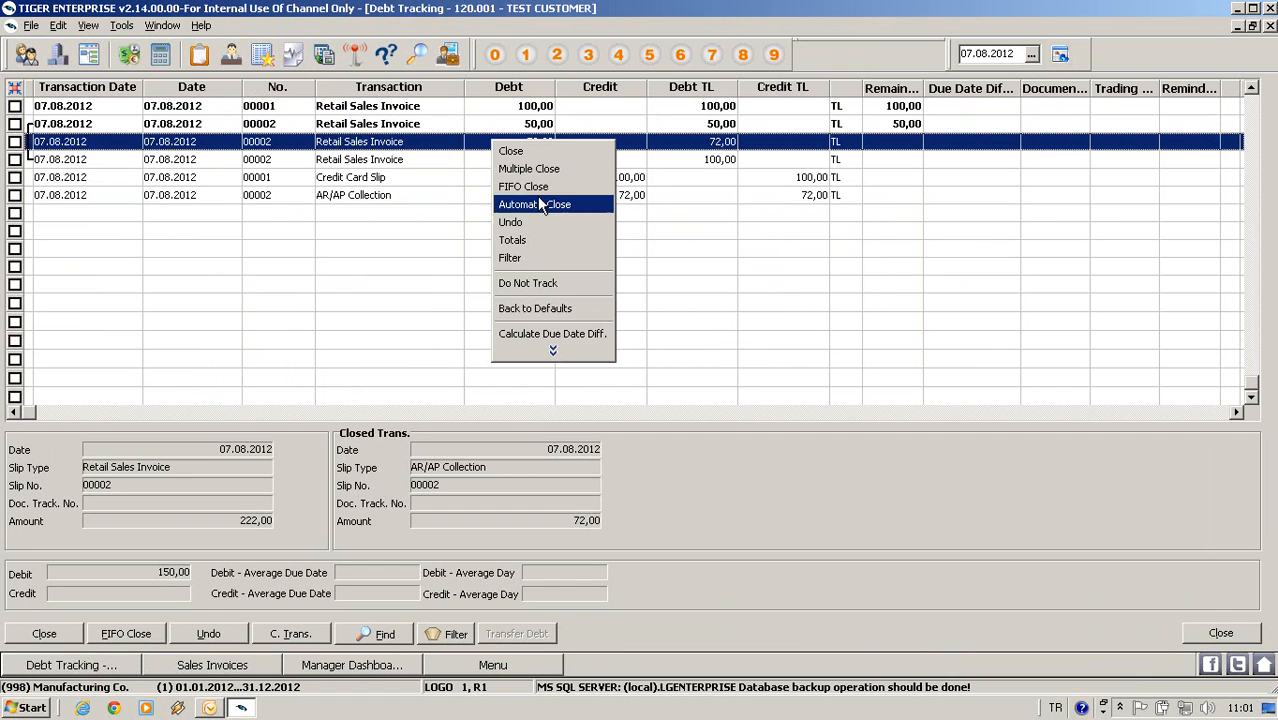
click(551, 353)
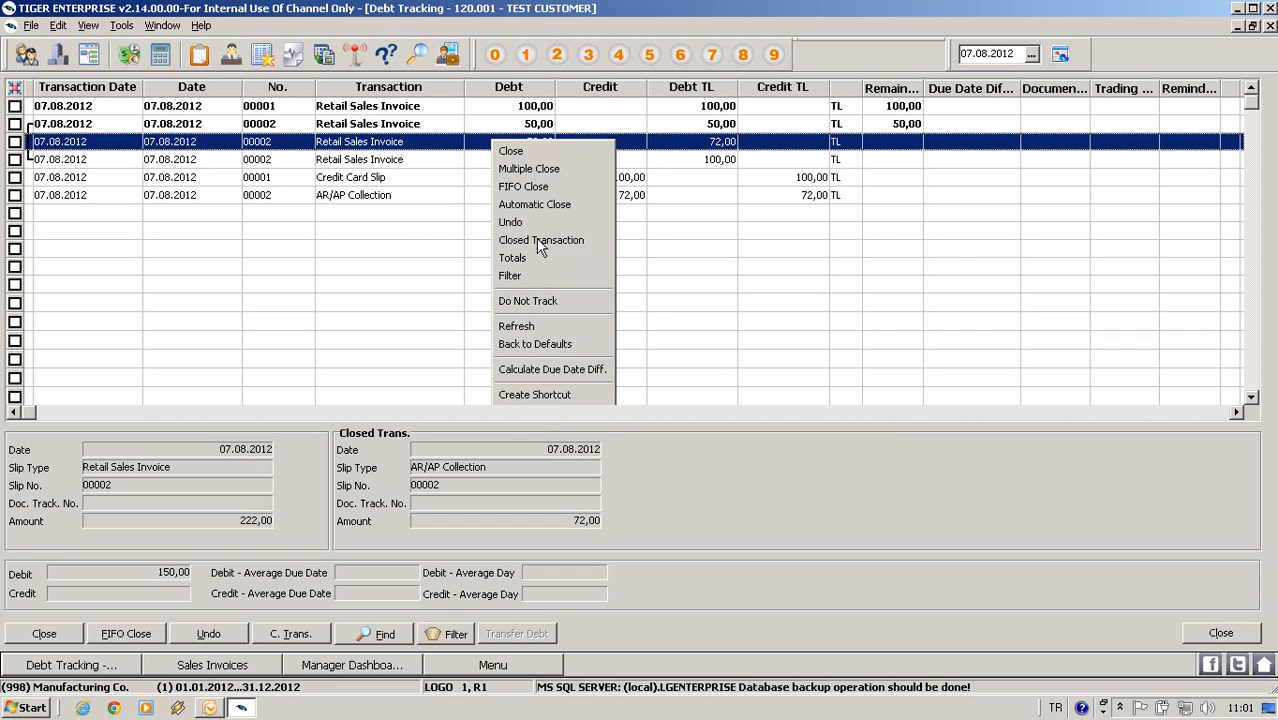
click(540, 247)
Look up the closed transaction of invoice 00002's 100.00 debt line
click(500, 165)
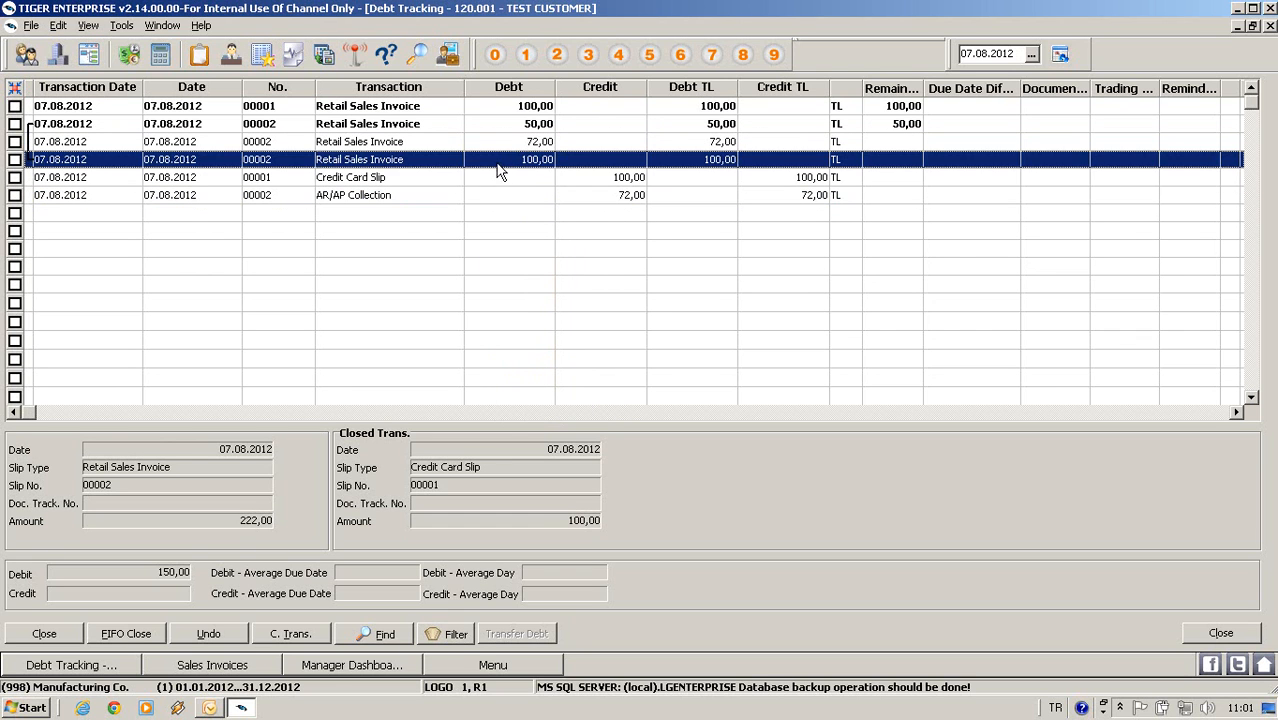
right_click(400, 185)
click(638, 182)
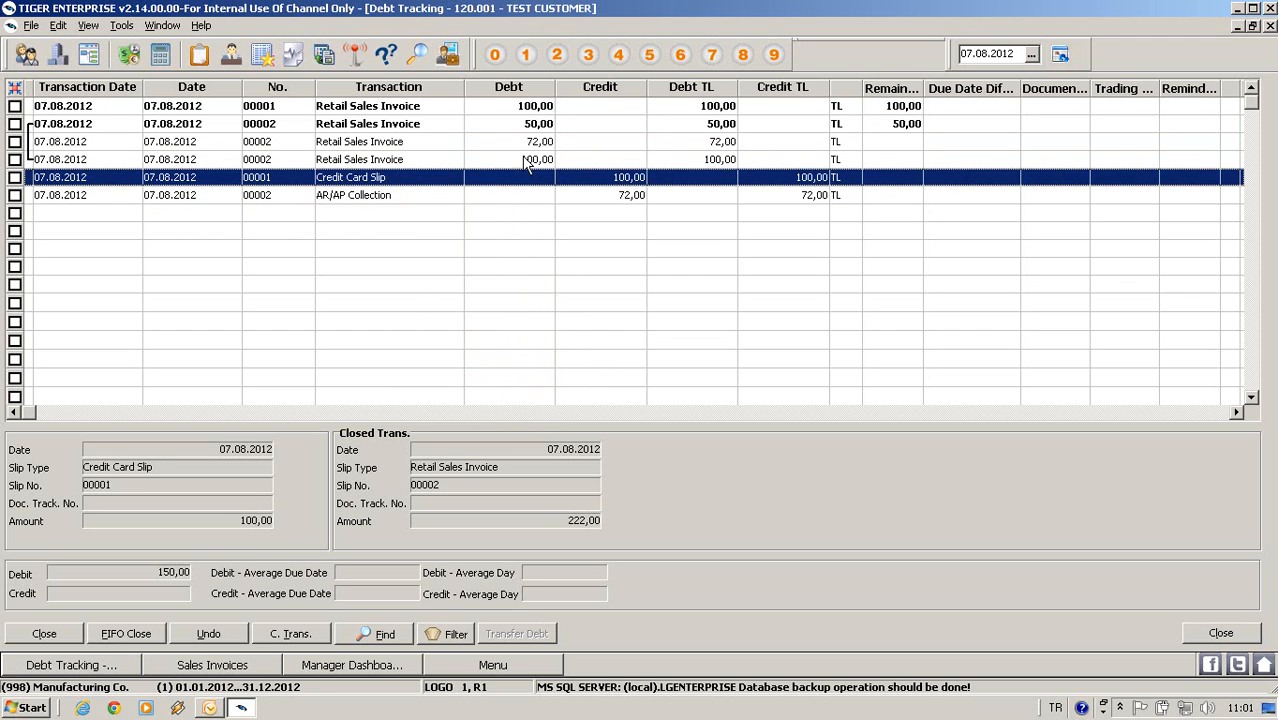
click(529, 163)
right_click(526, 157)
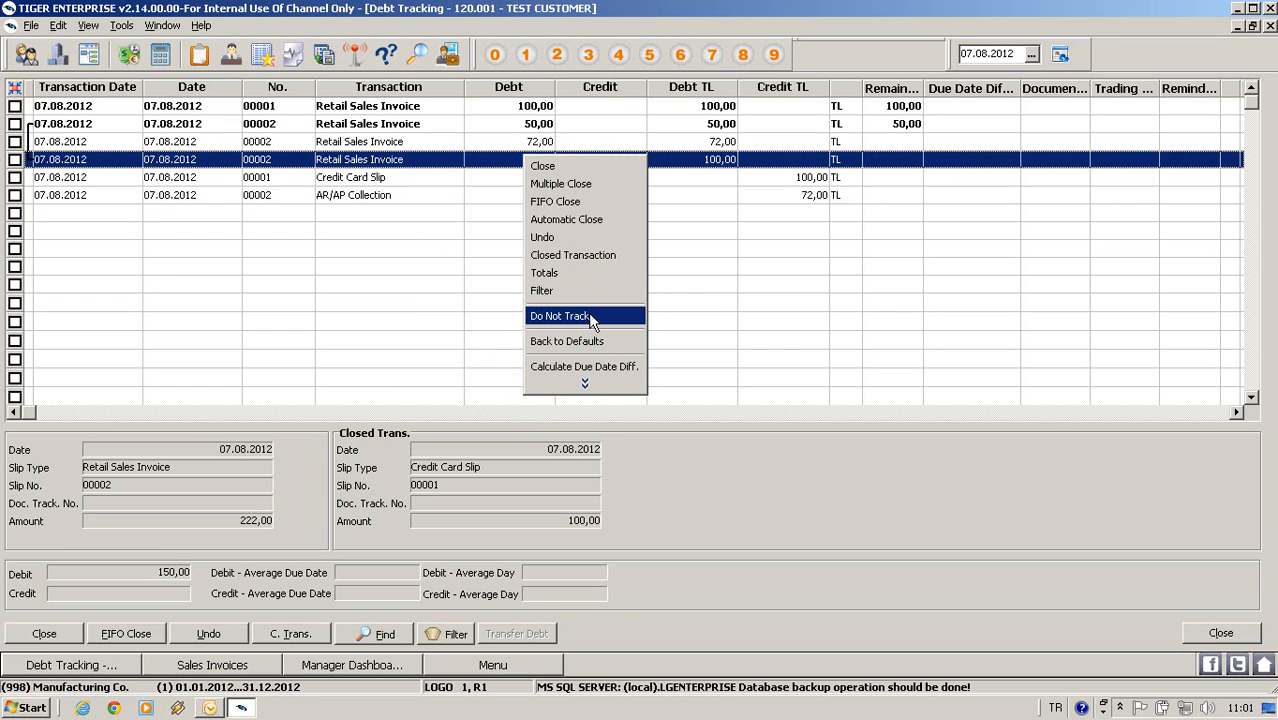
click(590, 256)
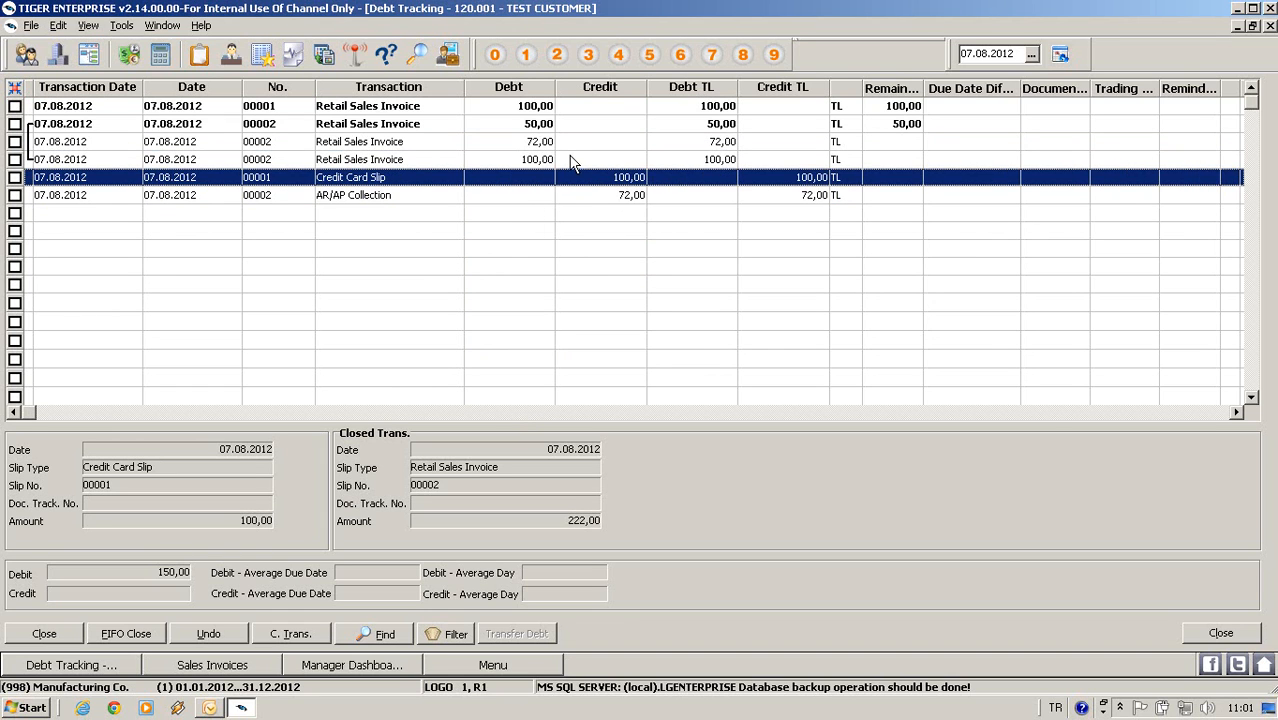
Check the 50.00 debt line of invoice 00002 and close debt tracking
click(540, 124)
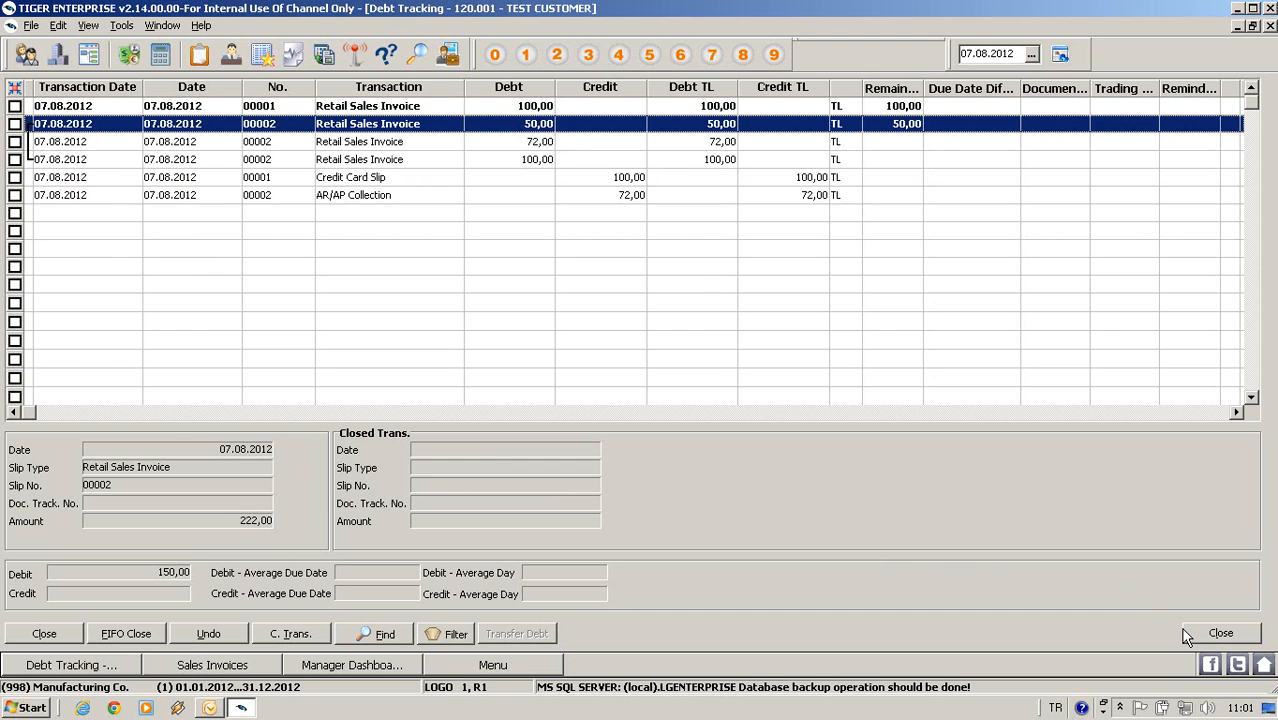
click(1219, 634)
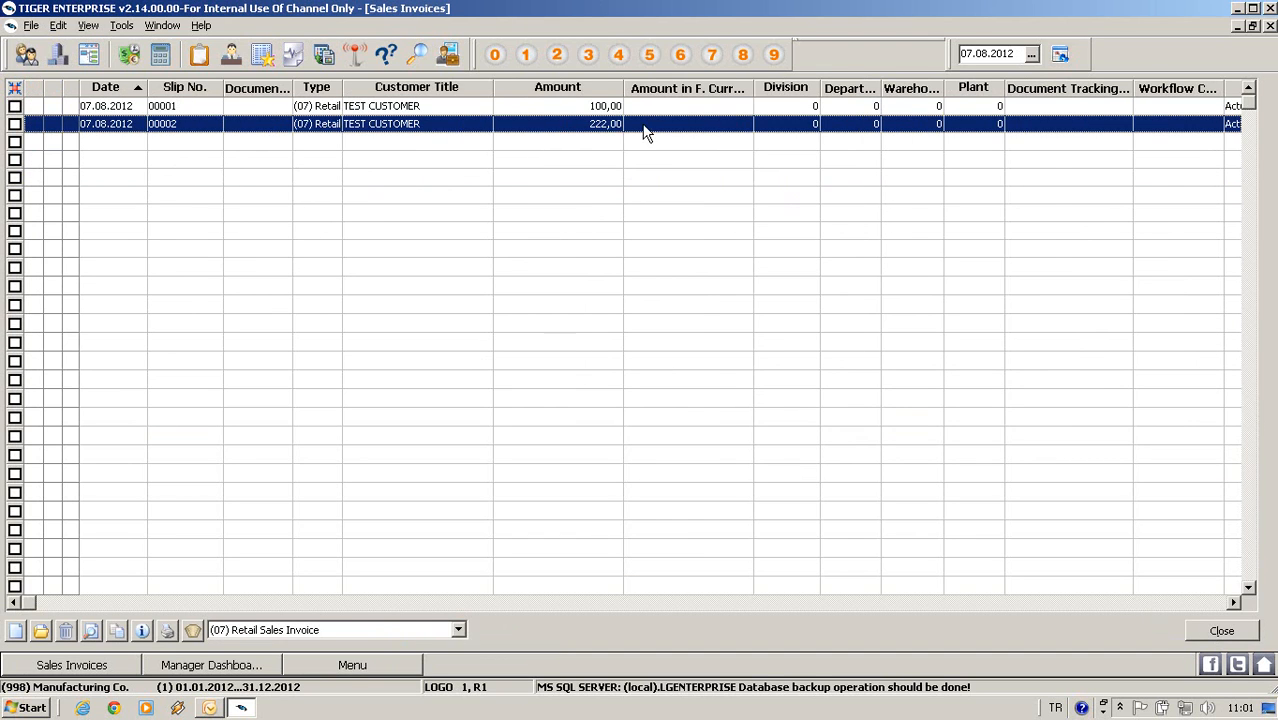
Open sales invoice 00002 for viewing from the invoice list
right_click(611, 130)
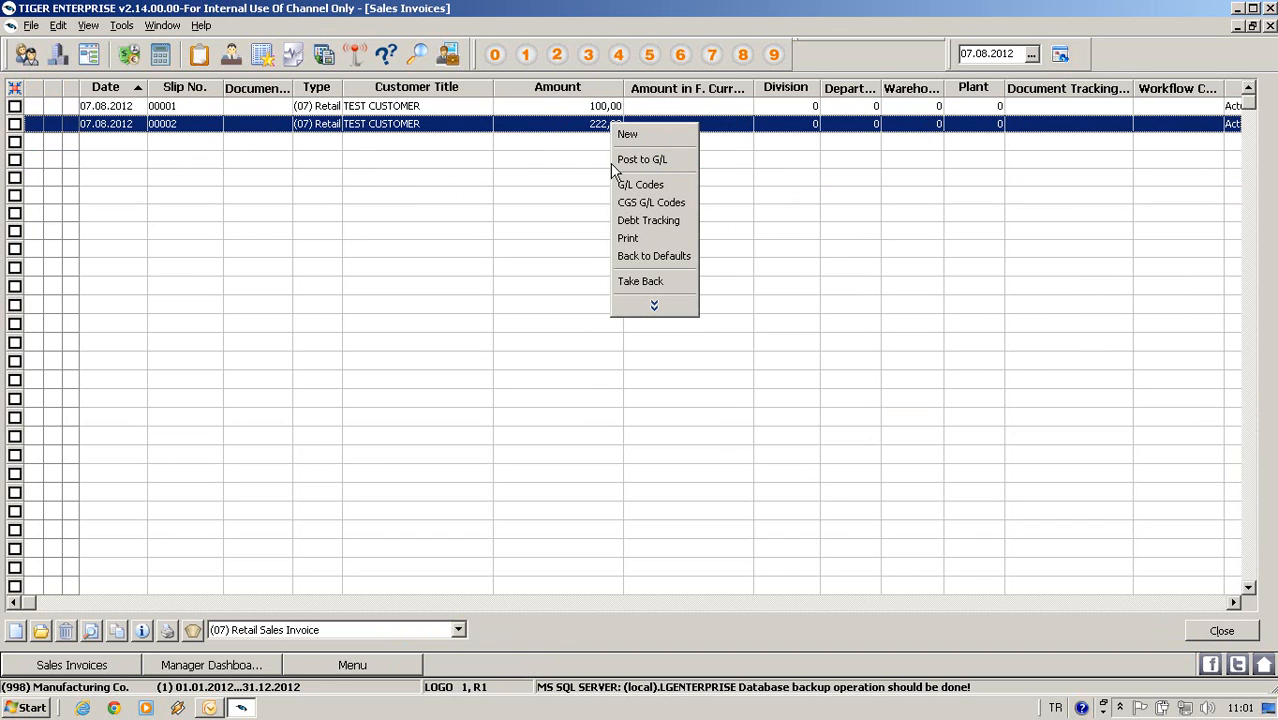
double_click(538, 133)
click(636, 386)
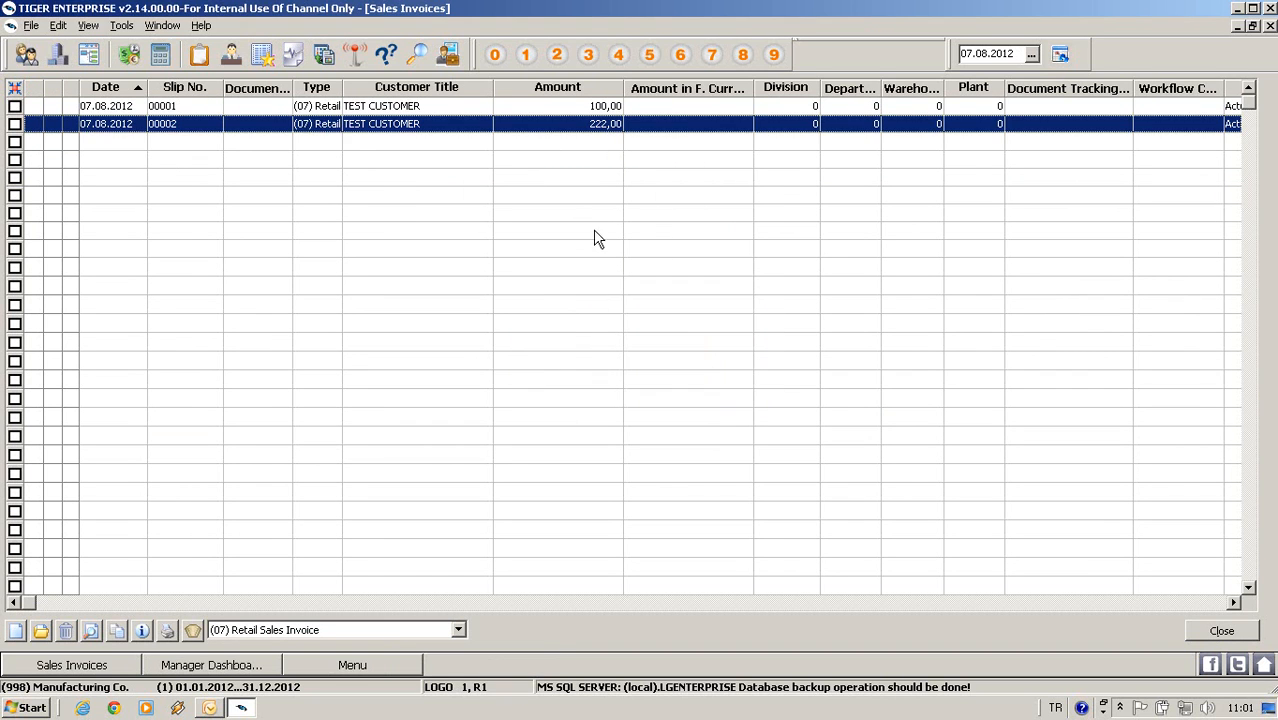
right_click(601, 129)
click(645, 309)
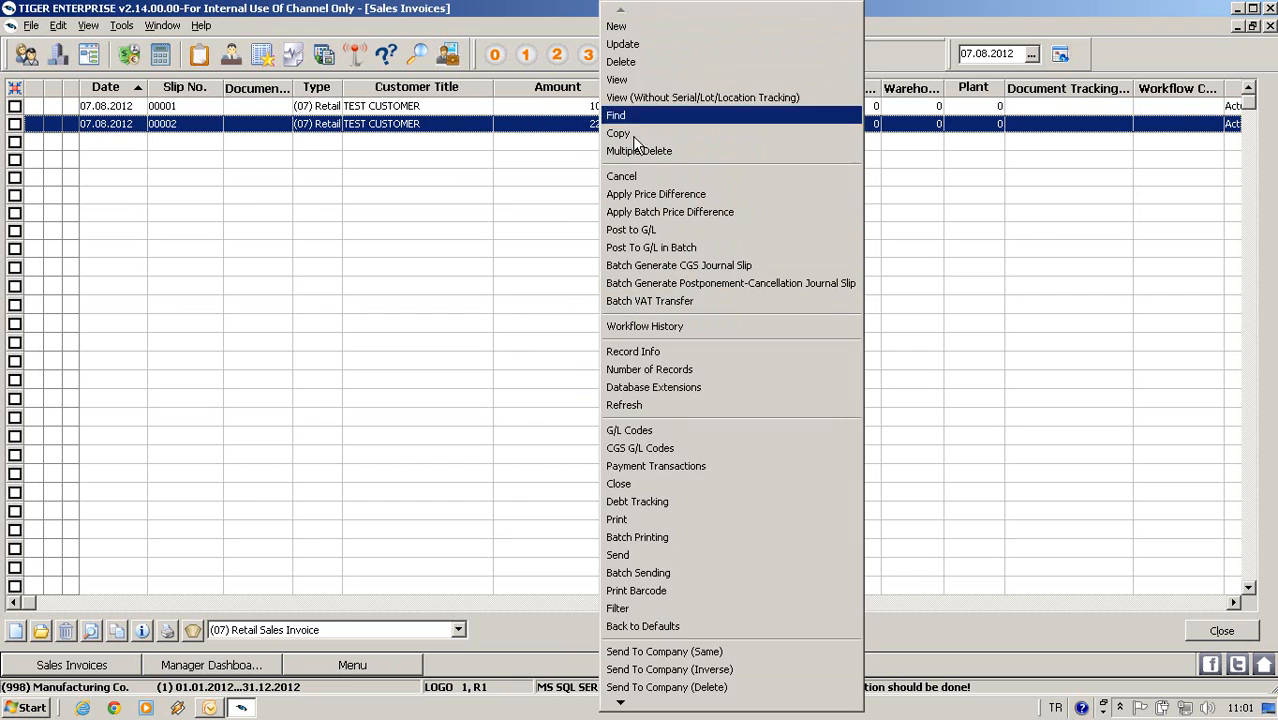
click(620, 80)
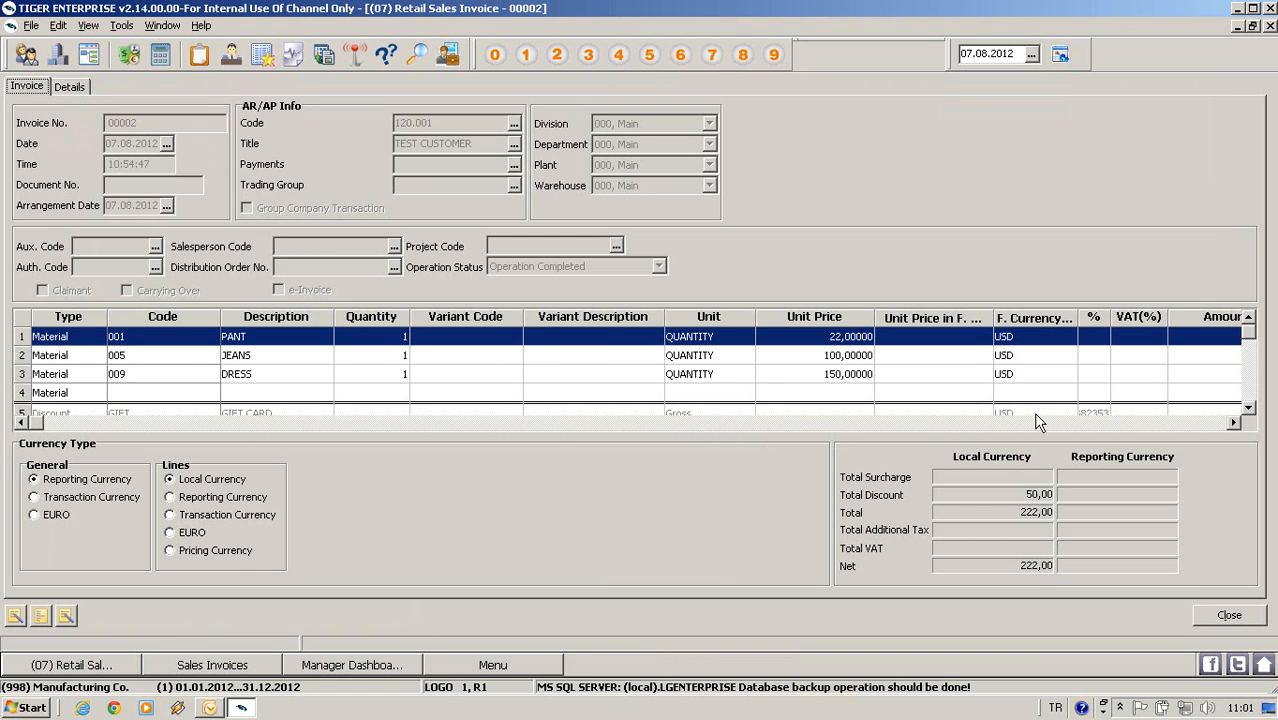
Examine the gift card discount line and its amount, and close the invoice
click(1248, 407)
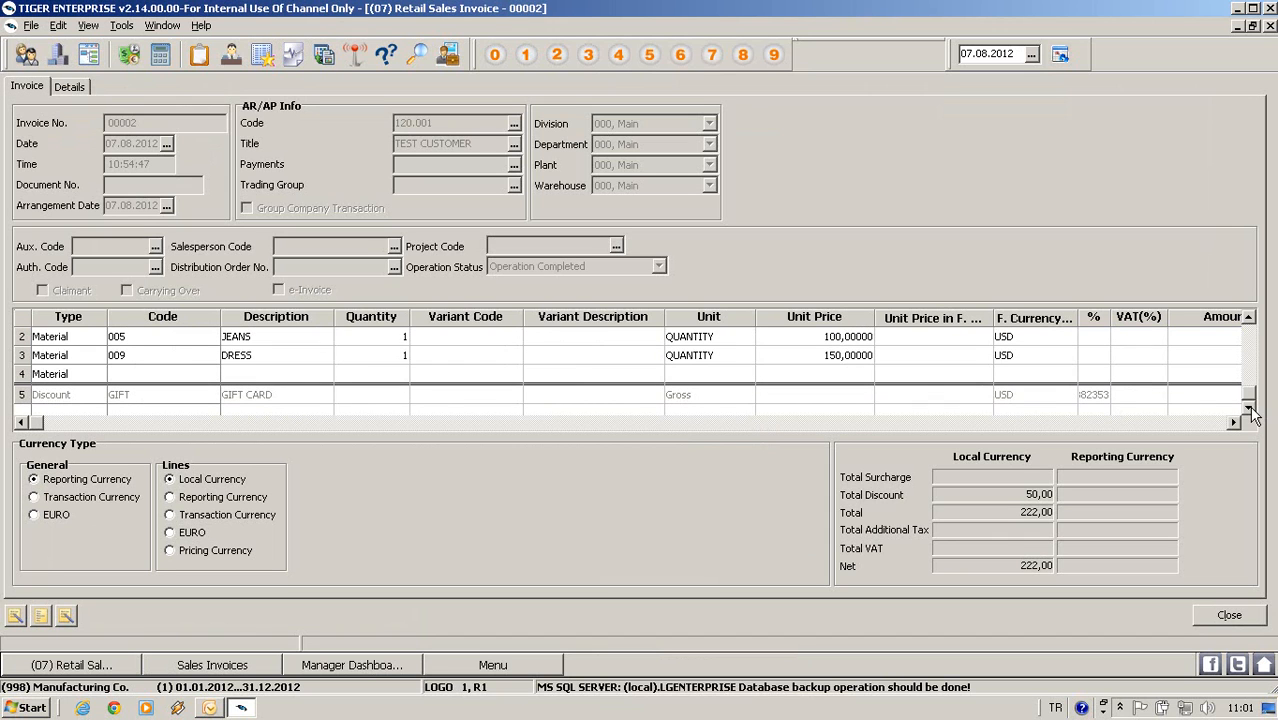
click(1234, 422)
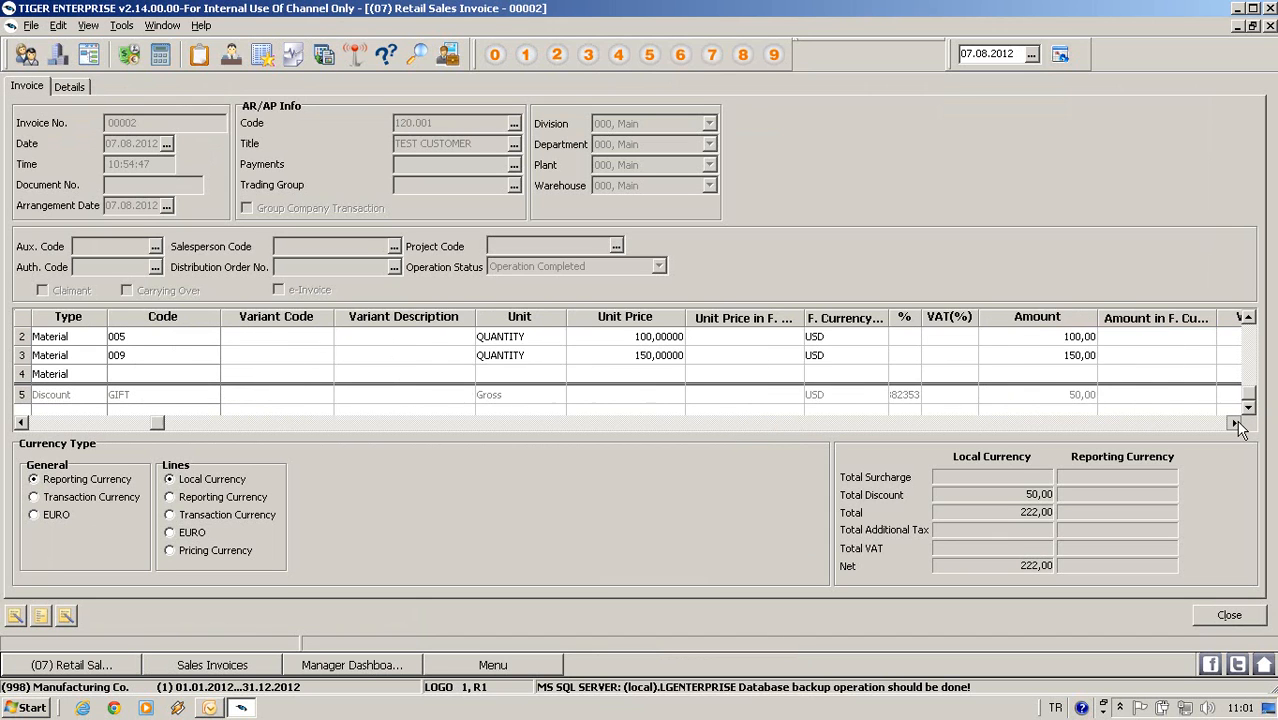
click(1094, 400)
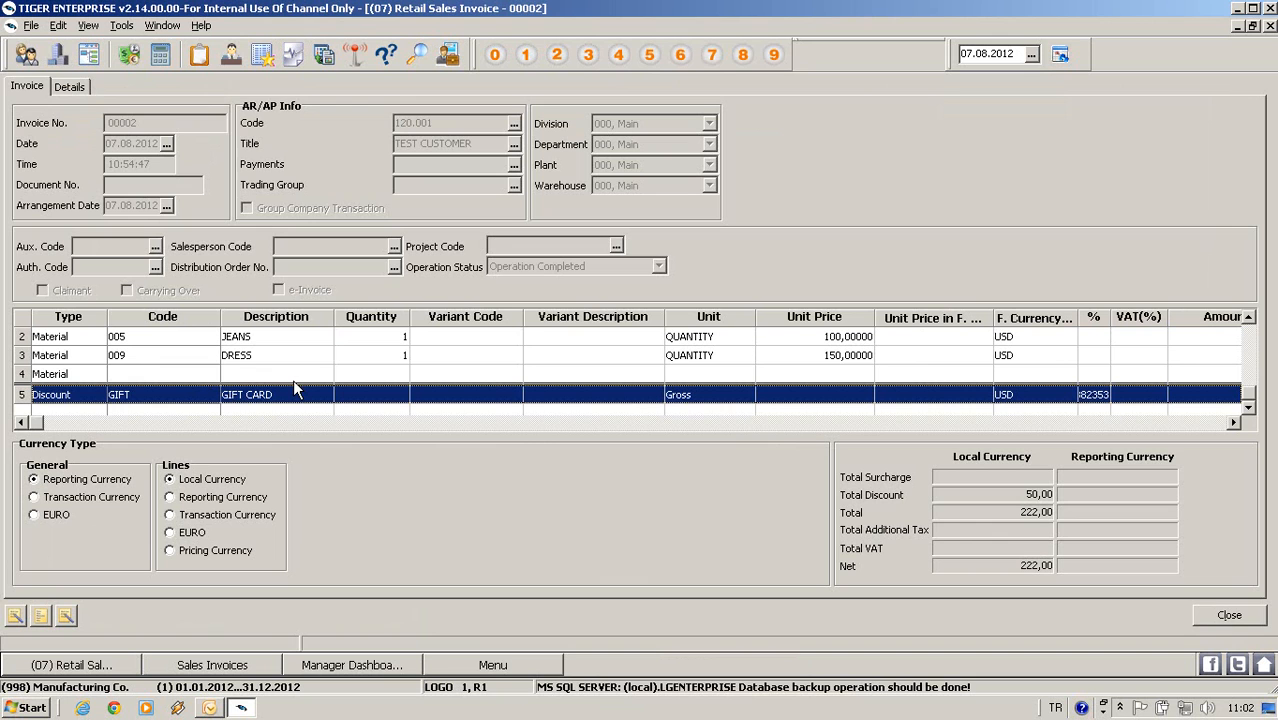
click(1212, 614)
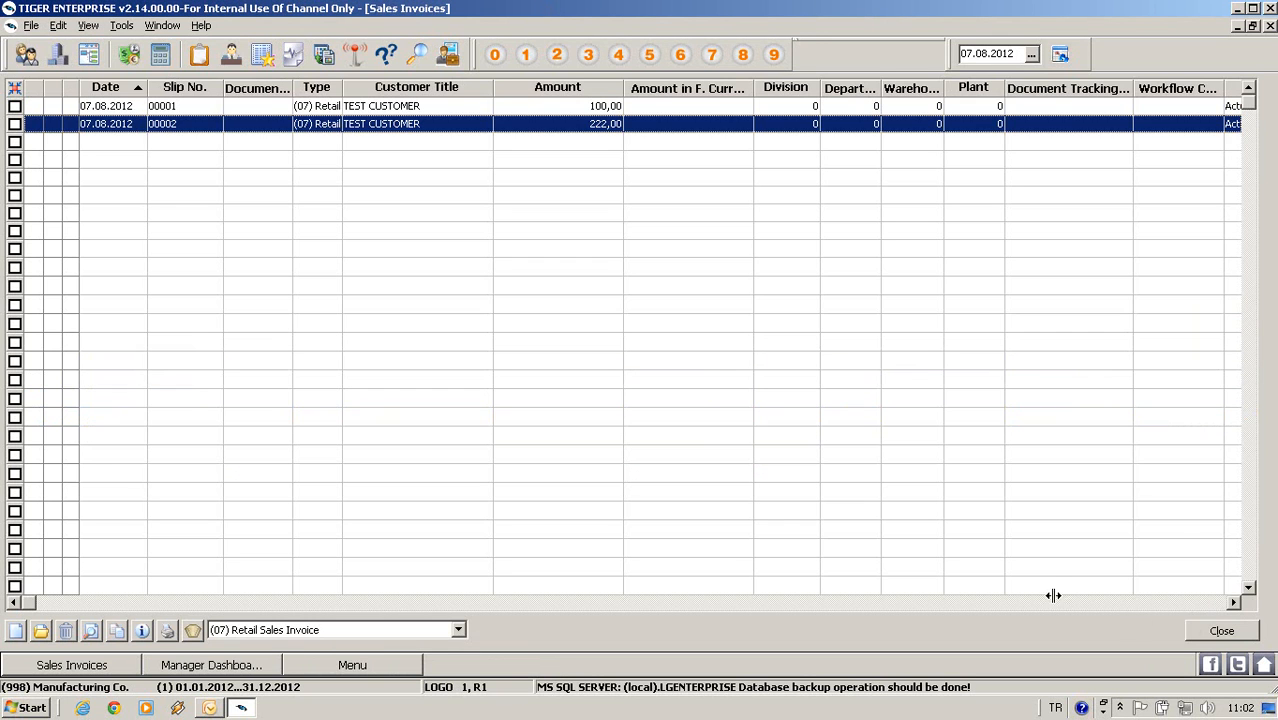